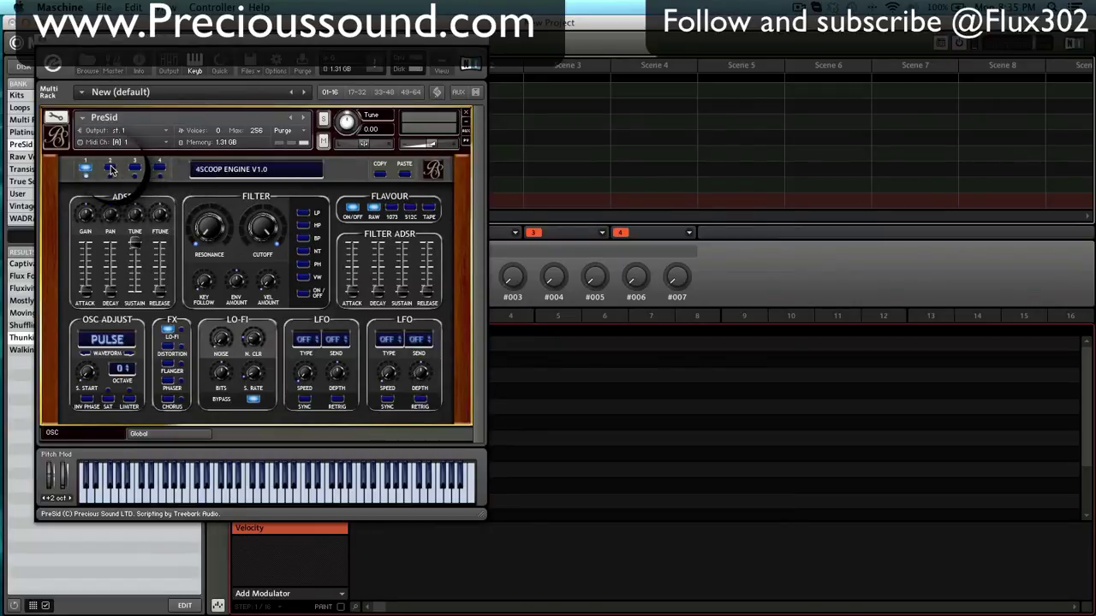
- Power on oscillators 2, 3 and 4, power them back off, and return to the oscillator 1 editor
left_click(111, 170)
left_click(111, 169)
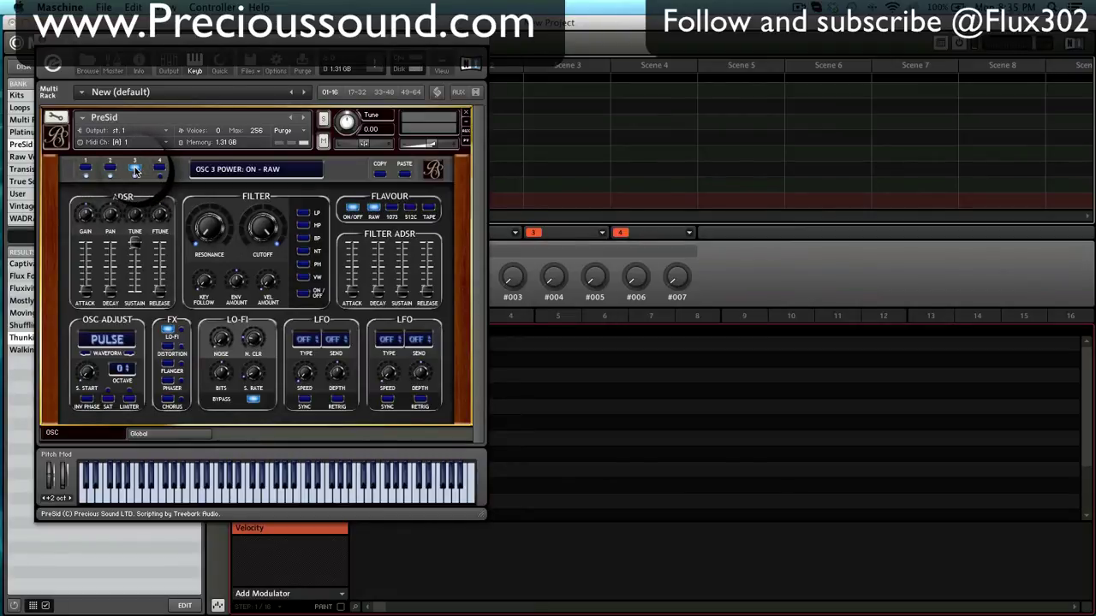
left_click(161, 169)
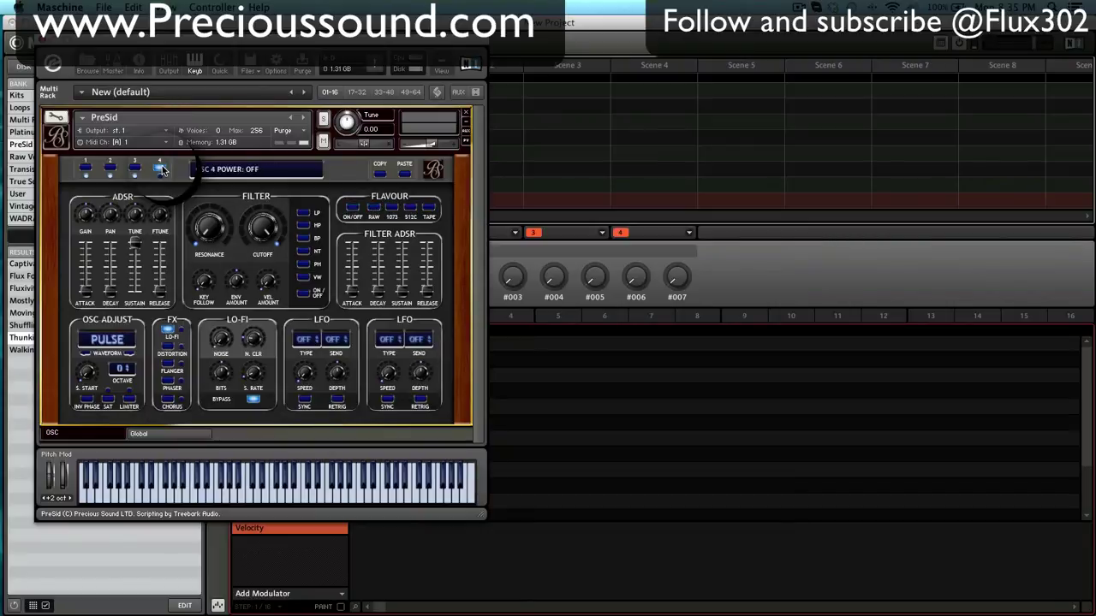
left_click(134, 169)
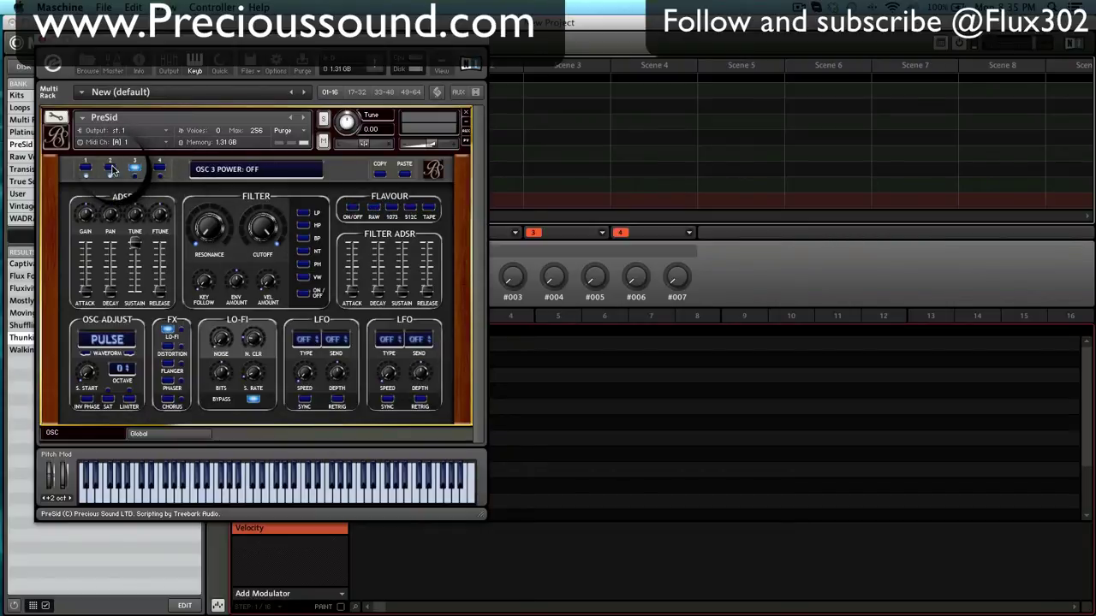
left_click(110, 168)
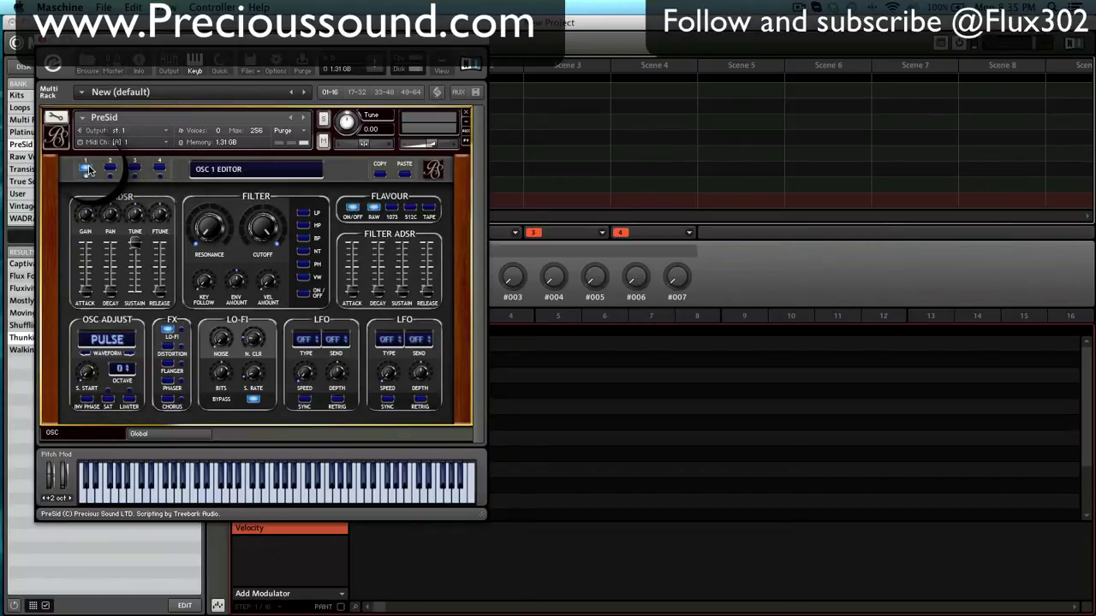
- Look through the list of waveforms available for oscillator 1 and close it without choosing one
left_click(101, 342)
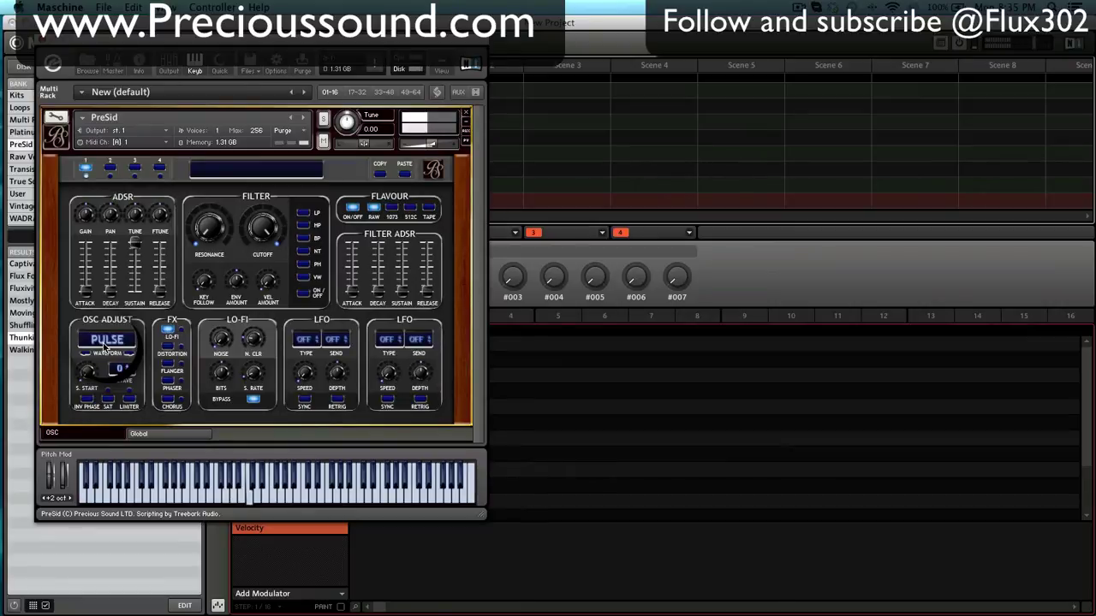
left_click(103, 342)
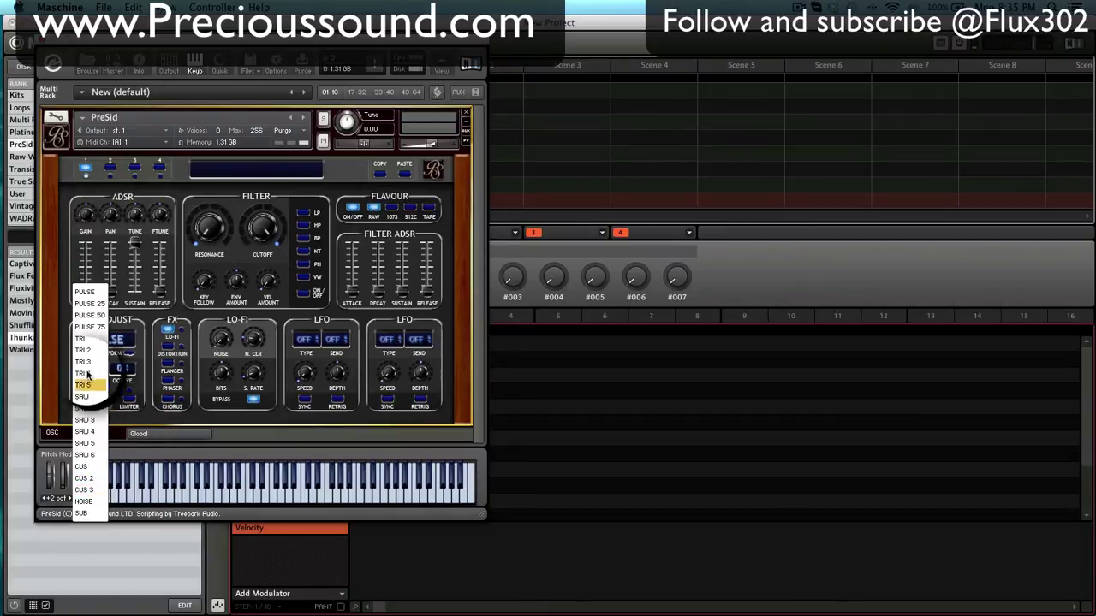
left_click(110, 349)
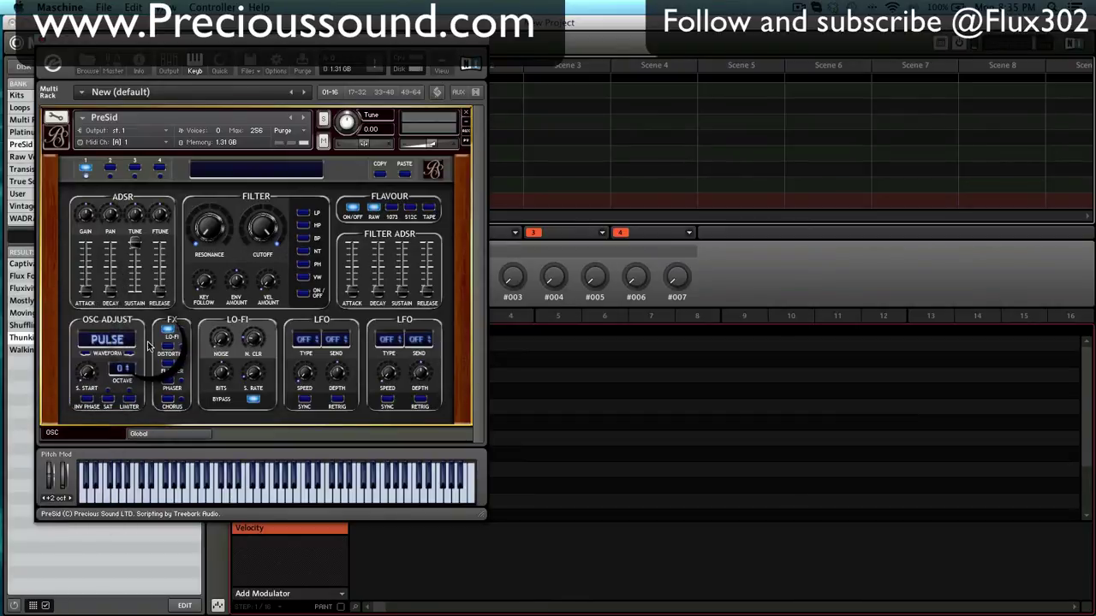
- Audition oscillator 1's waveforms one after another through the PULSE, TRI, SAW, CUS, NOISE and SUB types, back round to PULSE
left_click(129, 355)
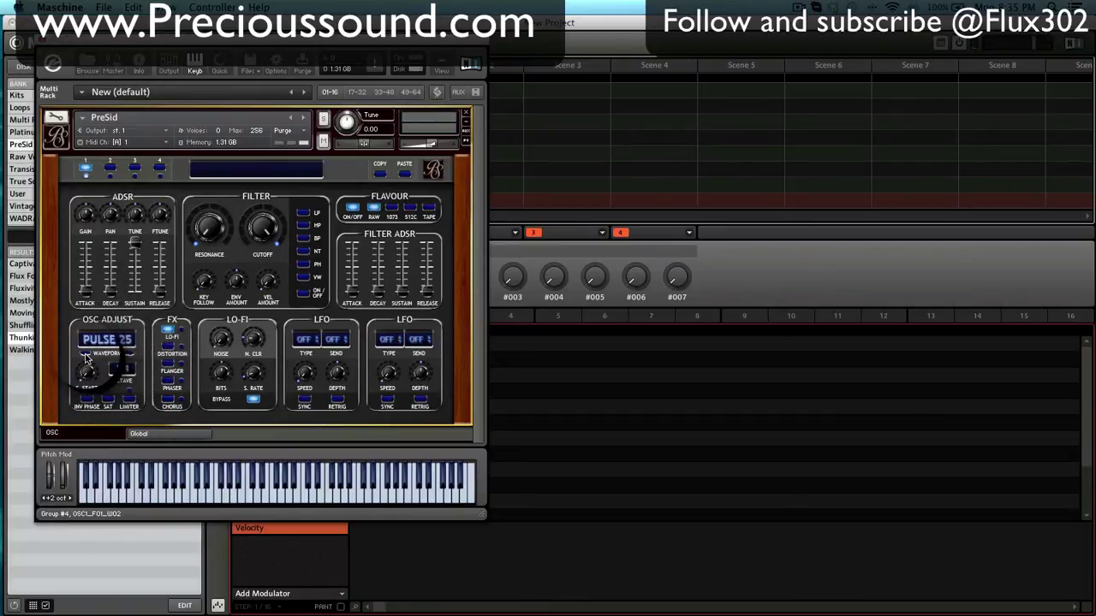
left_click(129, 354)
left_click(129, 354)
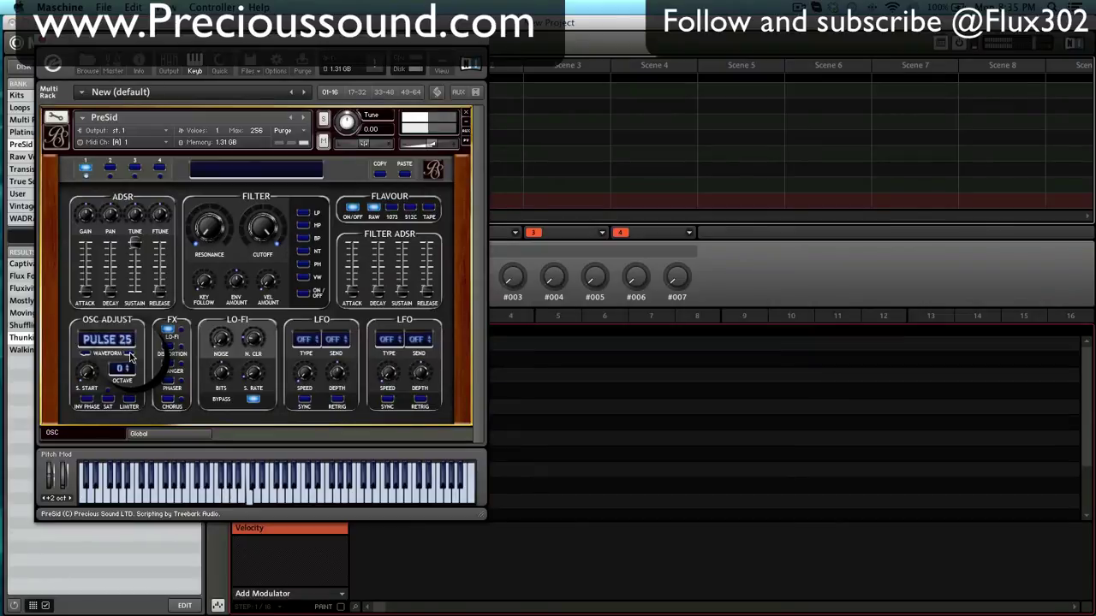
left_click(129, 354)
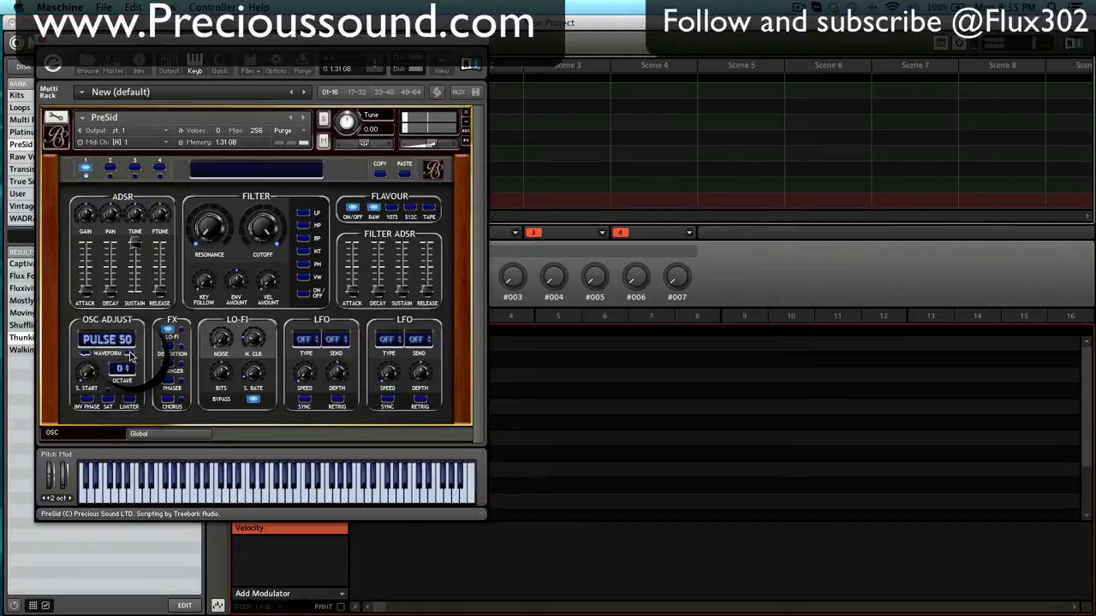
left_click(129, 354)
left_click(129, 354)
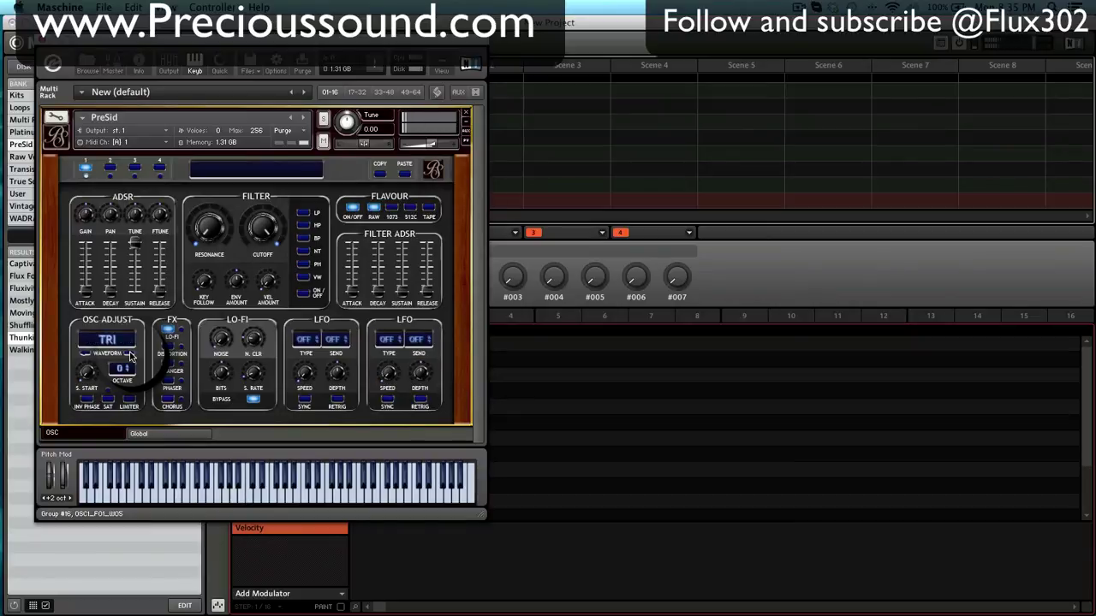
left_click(129, 354)
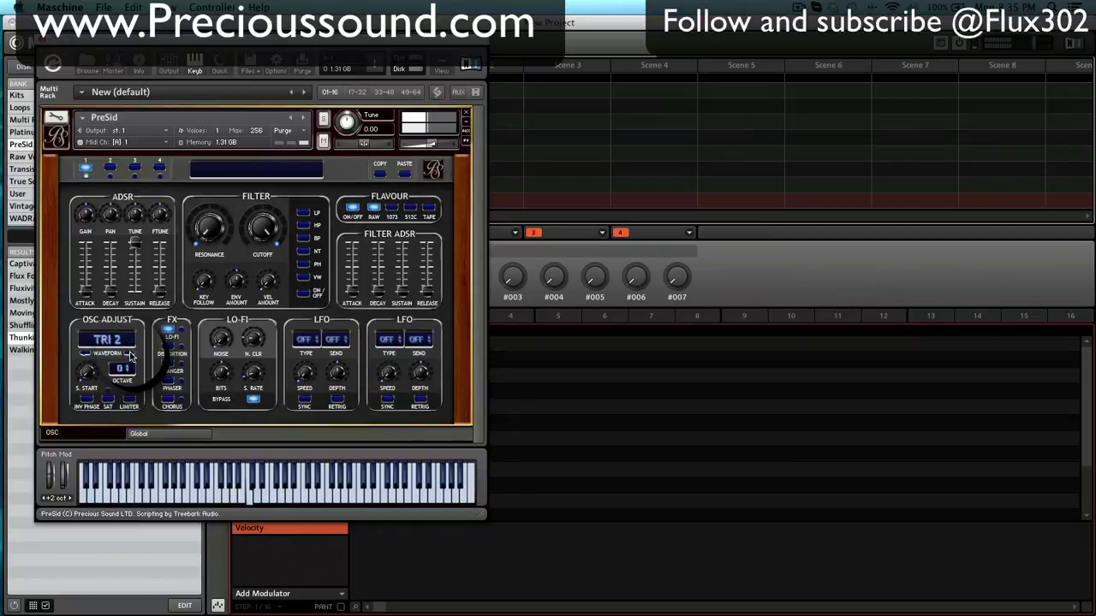
left_click(130, 355)
left_click(129, 355)
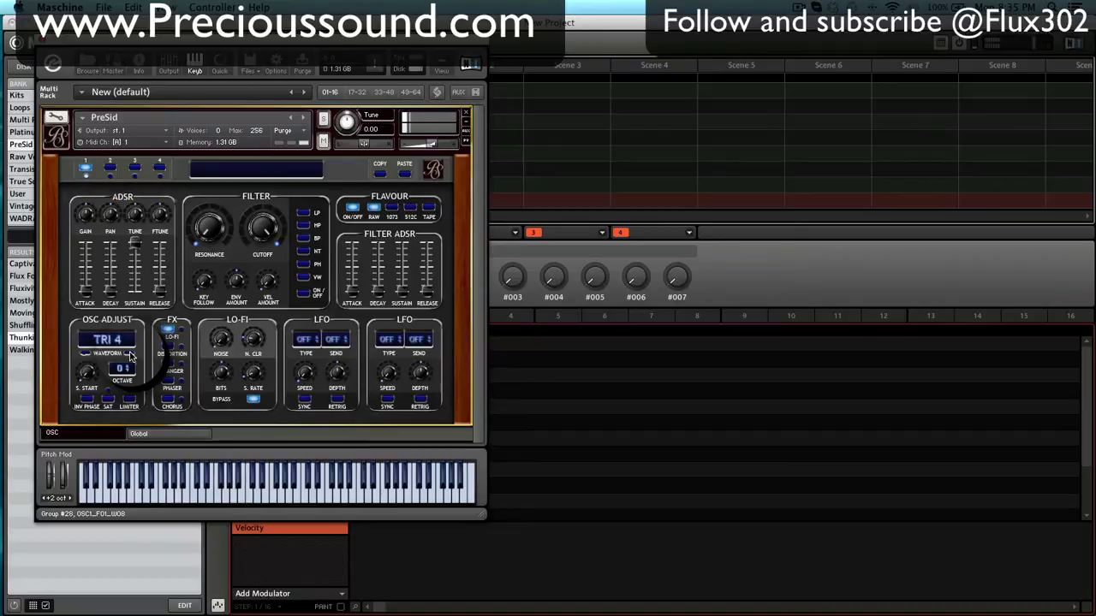
left_click(129, 354)
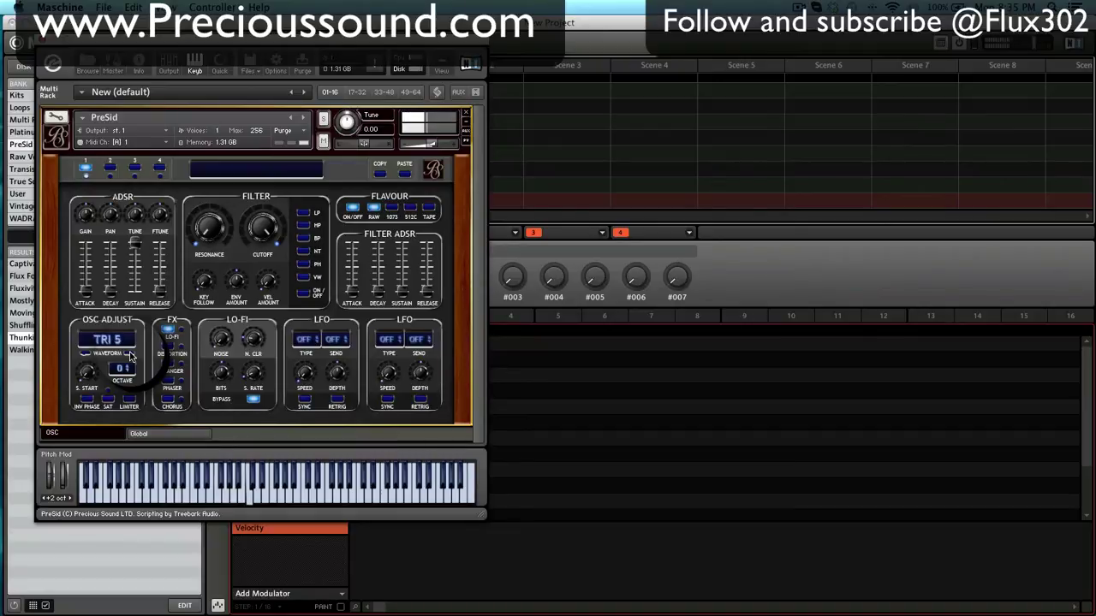
left_click(129, 354)
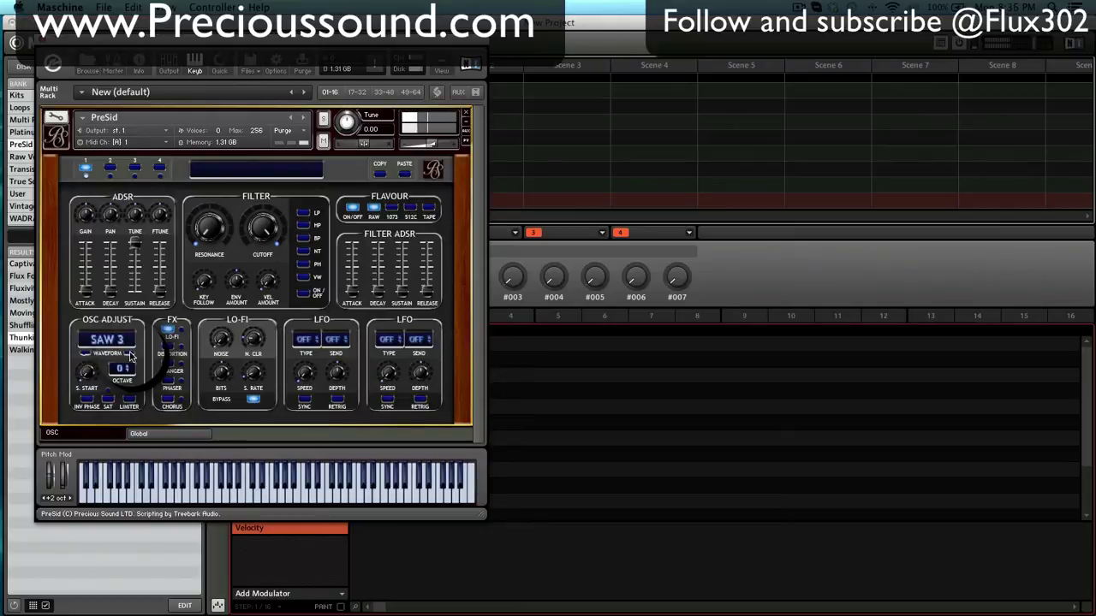
left_click(129, 355)
left_click(129, 354)
left_click(130, 354)
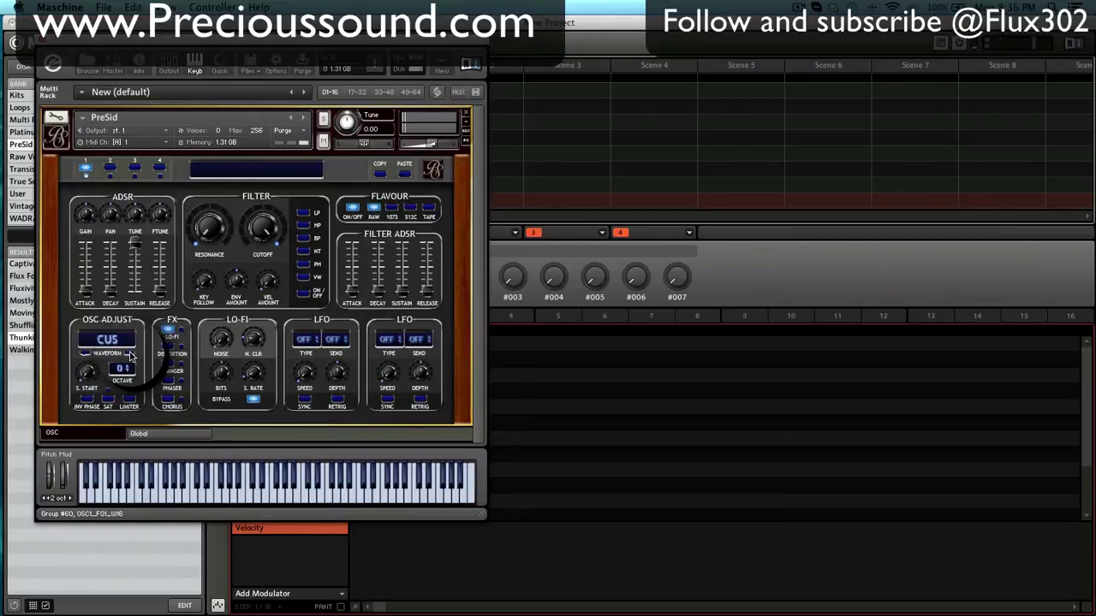
left_click(129, 354)
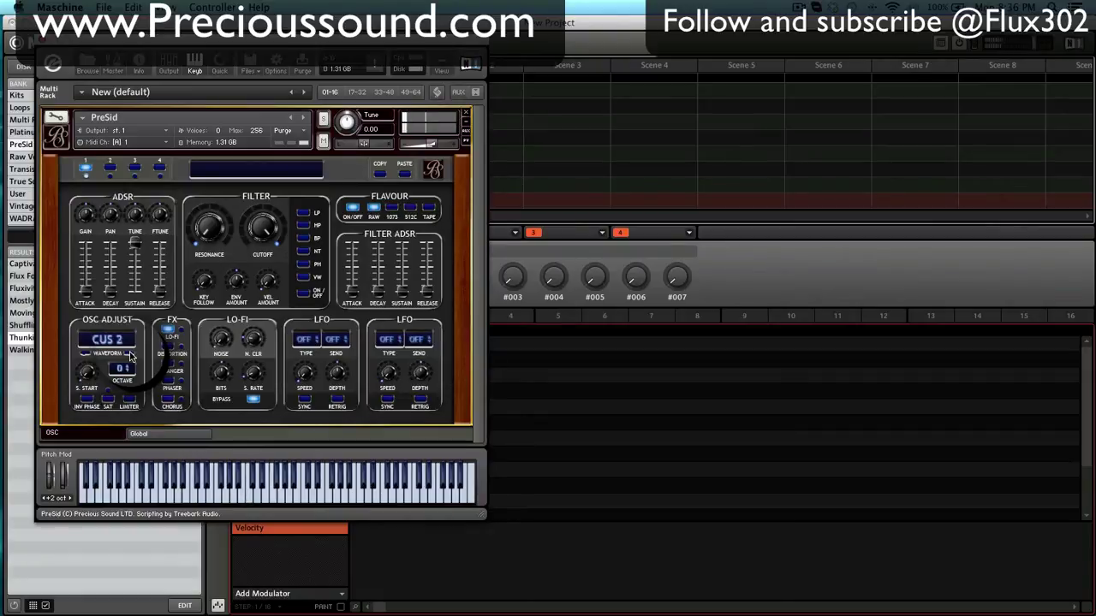
left_click(129, 354)
left_click(129, 354)
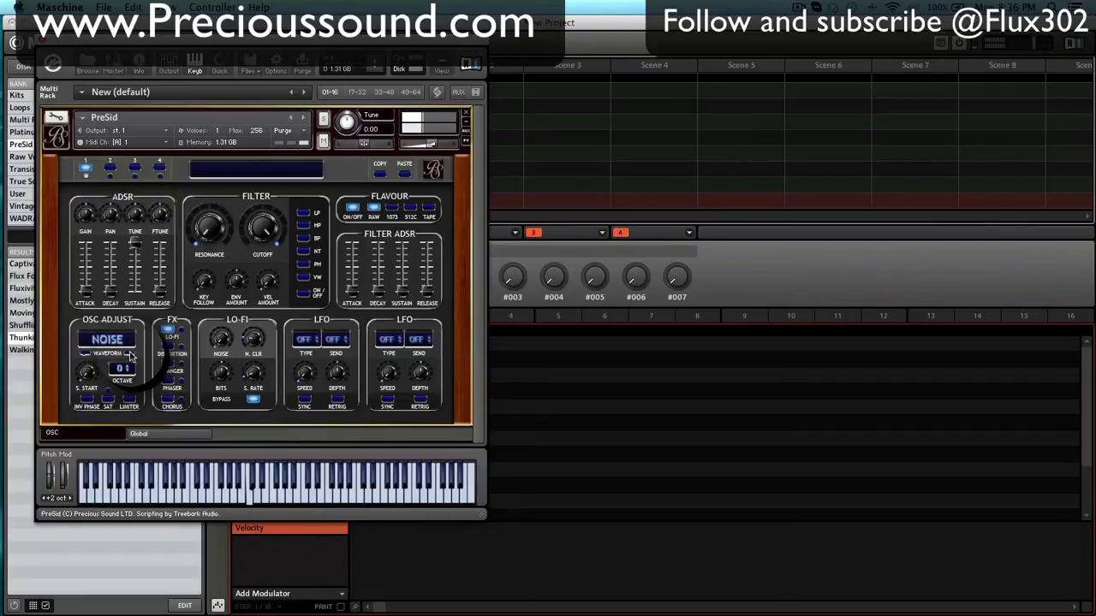
left_click(130, 355)
left_click(129, 354)
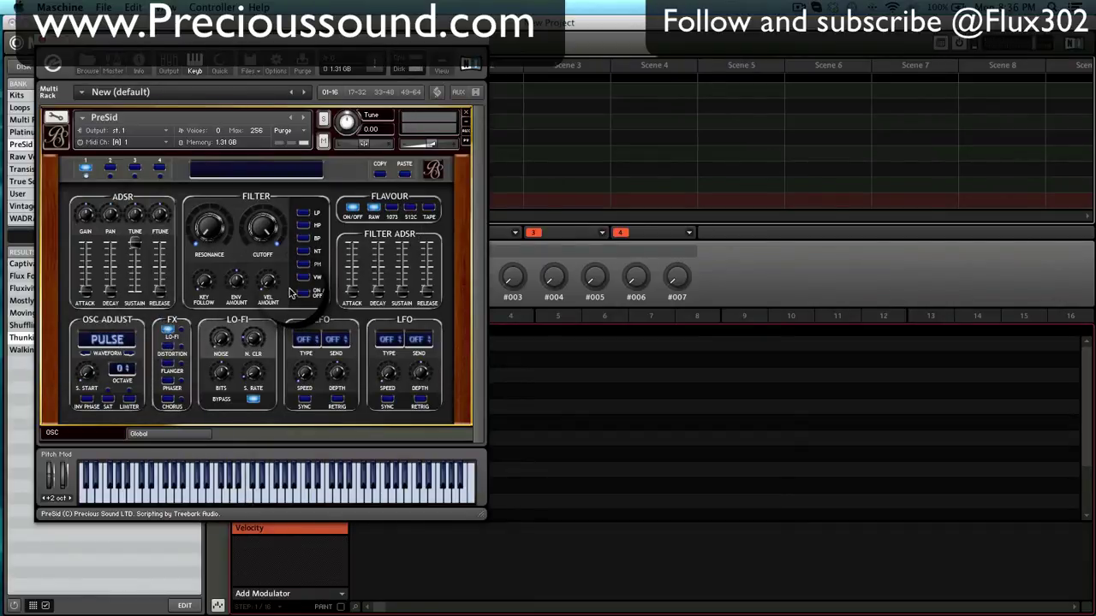
- Set oscillator 1's waveform to SAW and audition the 1073 and 512C flavours before choosing TAPE
left_click(129, 354)
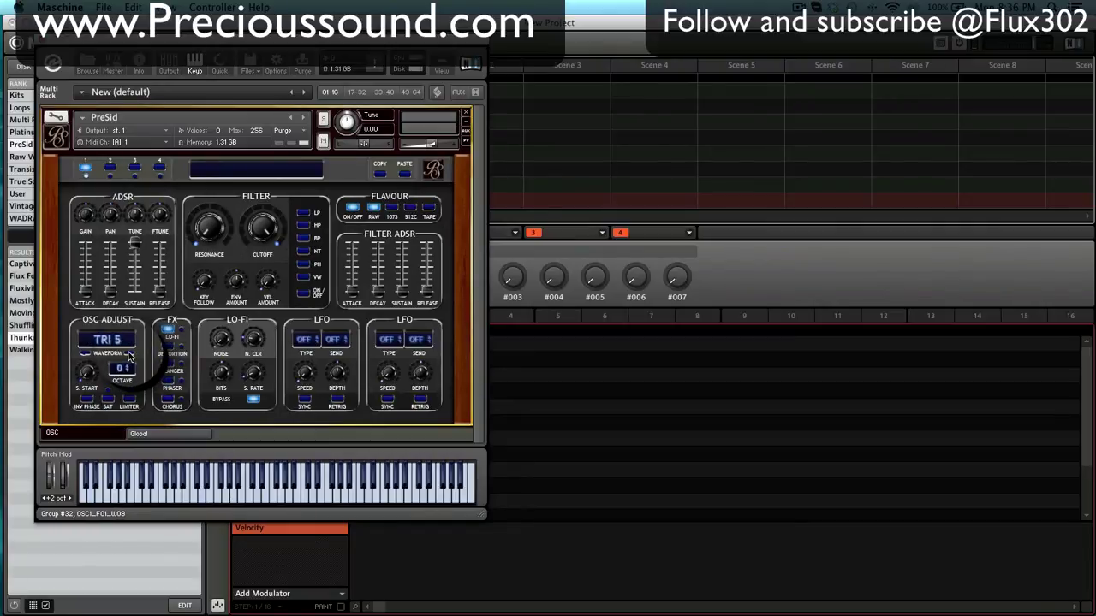
left_click(392, 209)
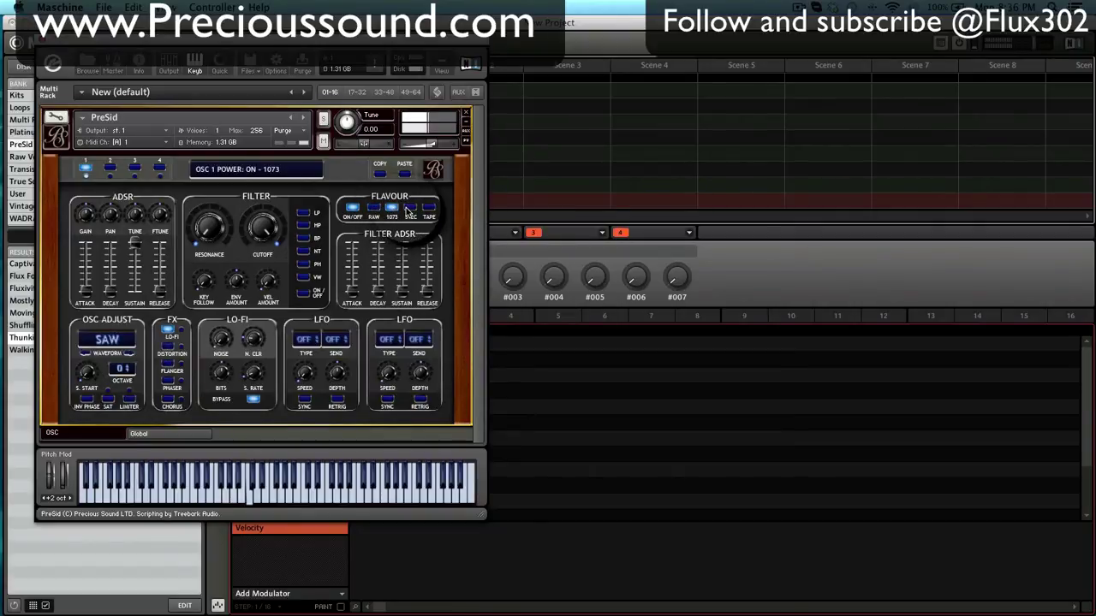
left_click(409, 208)
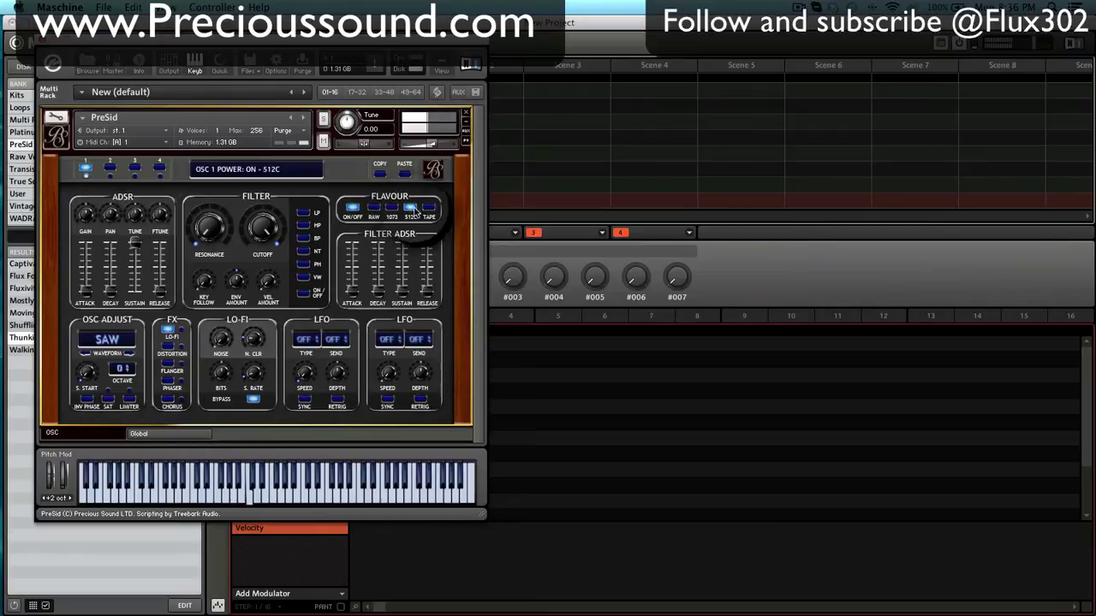
left_click(430, 211)
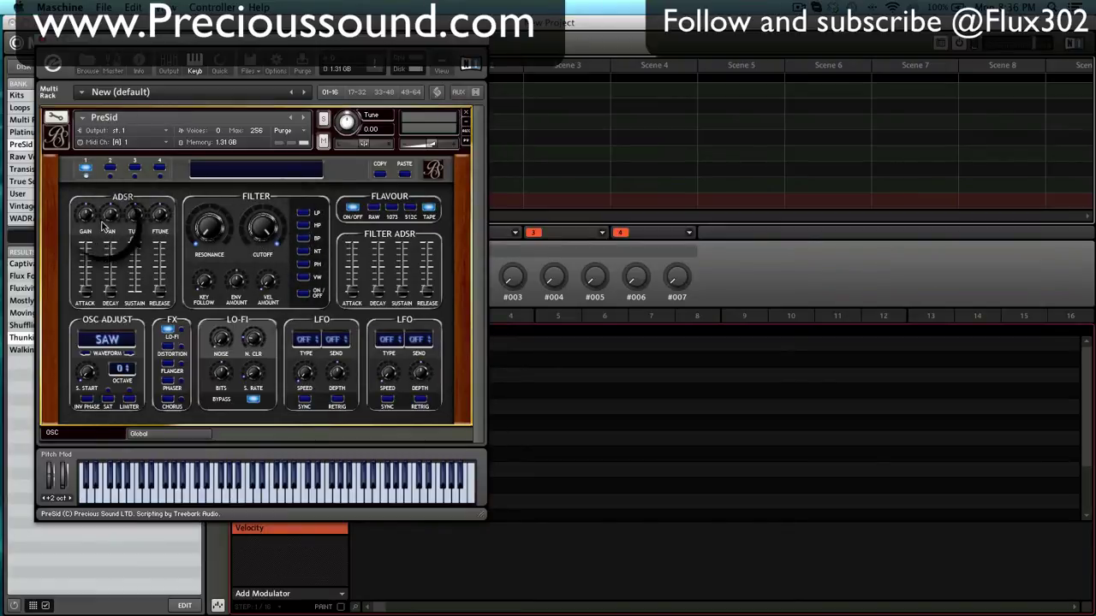
- Enable oscillator 1's low-pass filter, lower its cutoff and raise the resonance to about 22%
left_click(109, 168)
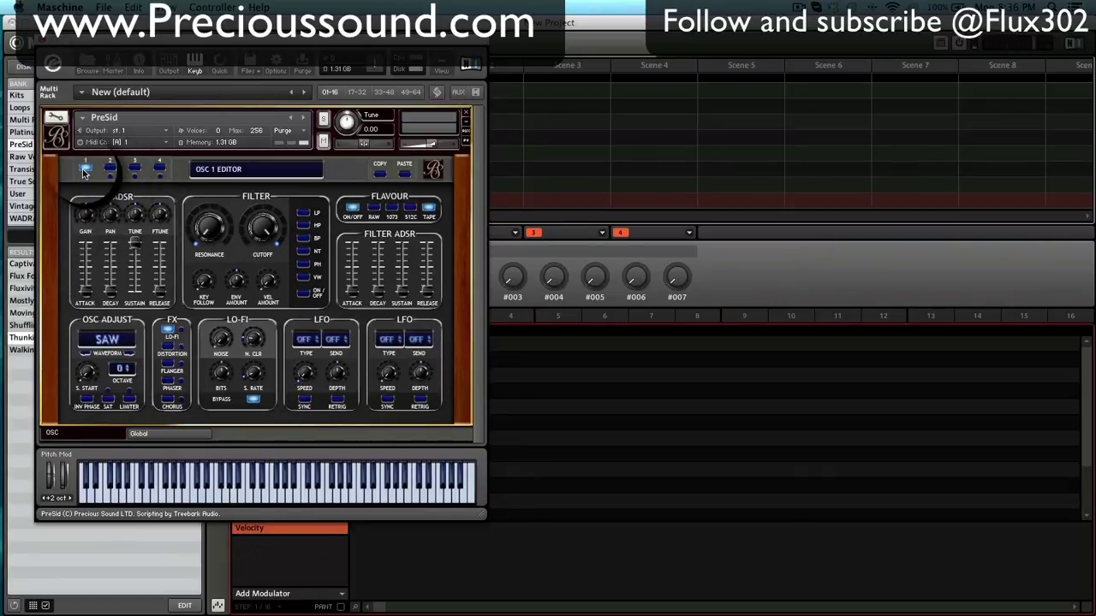
left_click(301, 216)
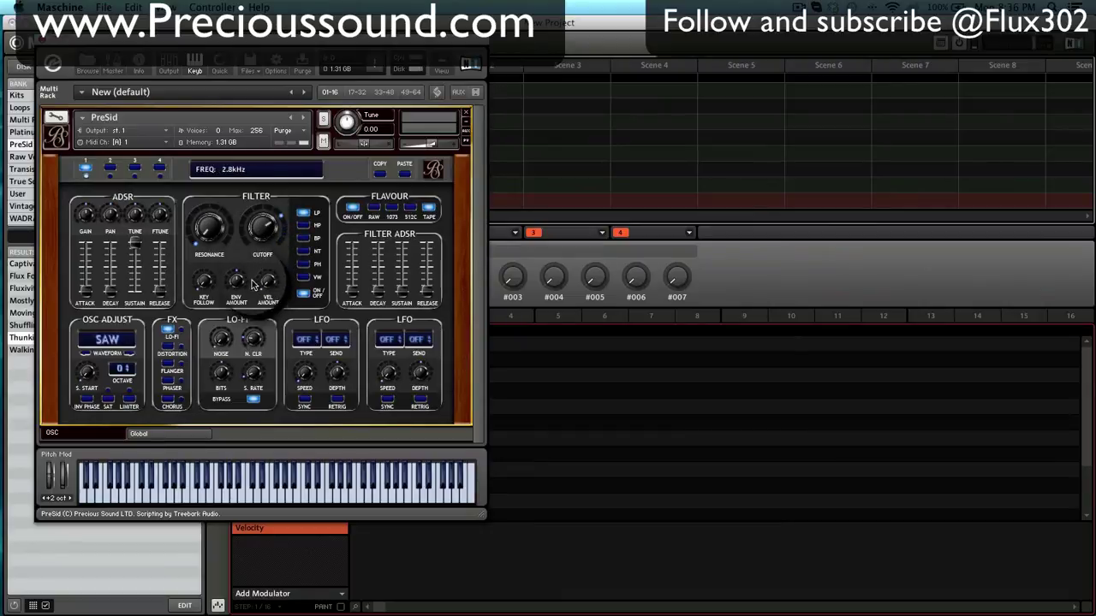
left_click_drag(209, 228, 213, 190)
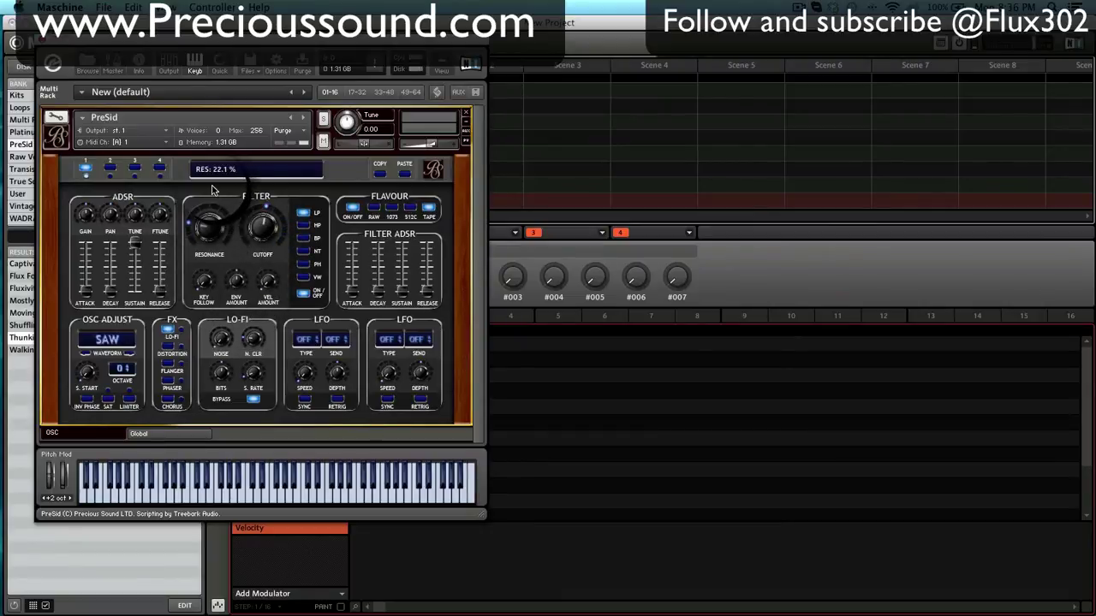
- Power on oscillator 2 with the TRI 2 waveform and set its octave to -1
left_click(111, 167)
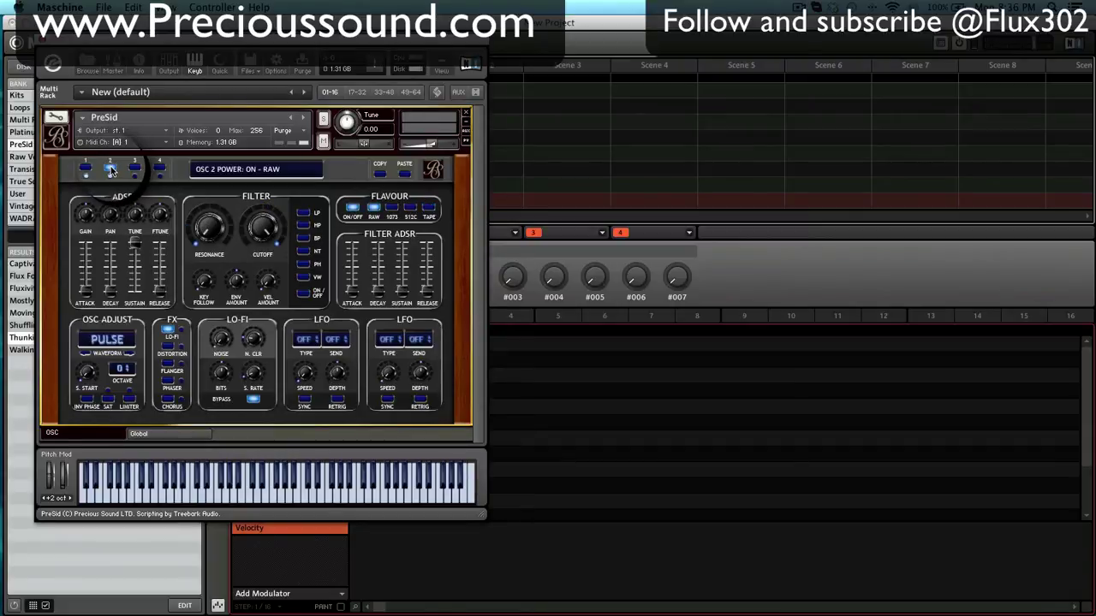
left_click(104, 339)
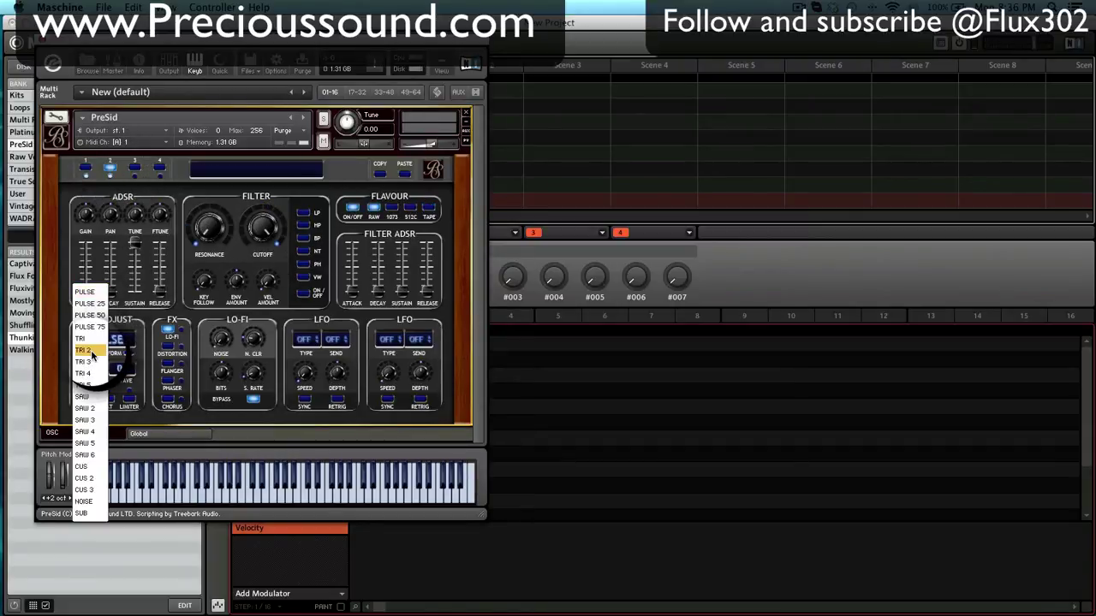
left_click(94, 353)
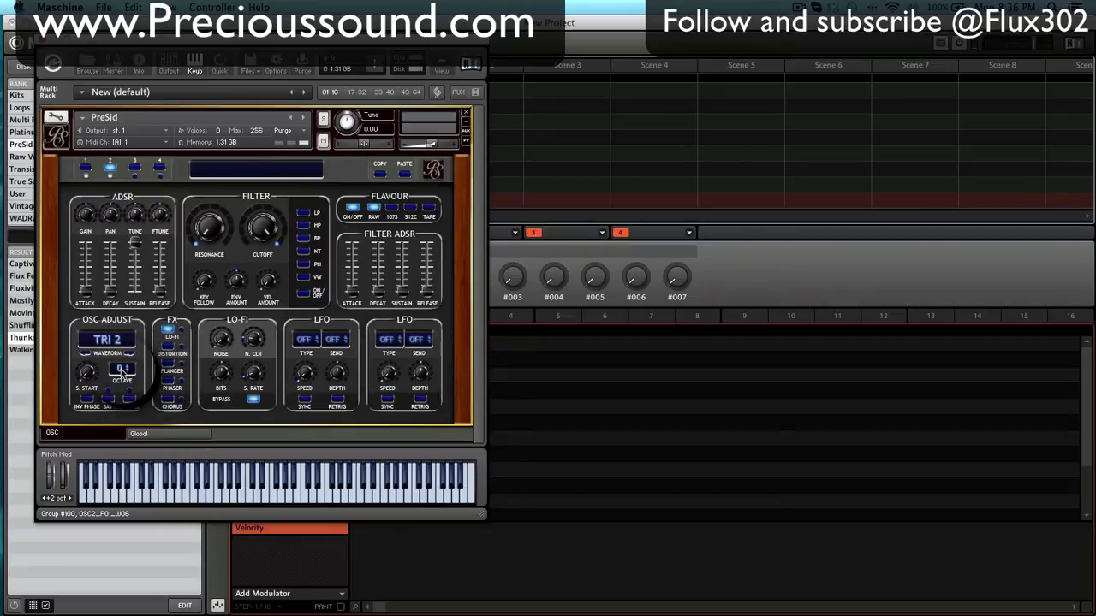
left_click(120, 369)
left_click(125, 419)
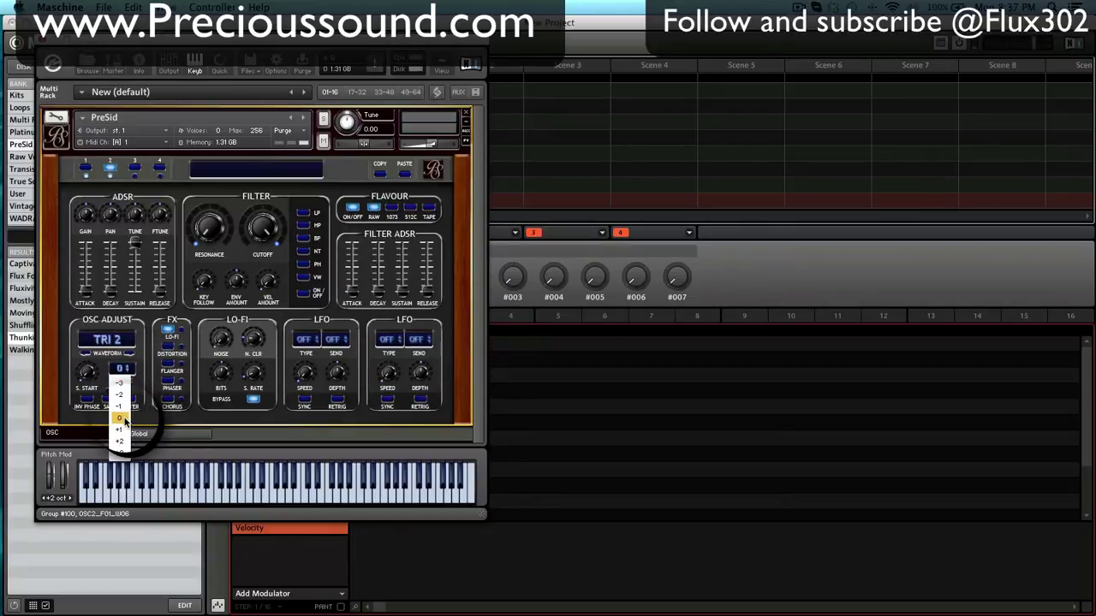
left_click(120, 406)
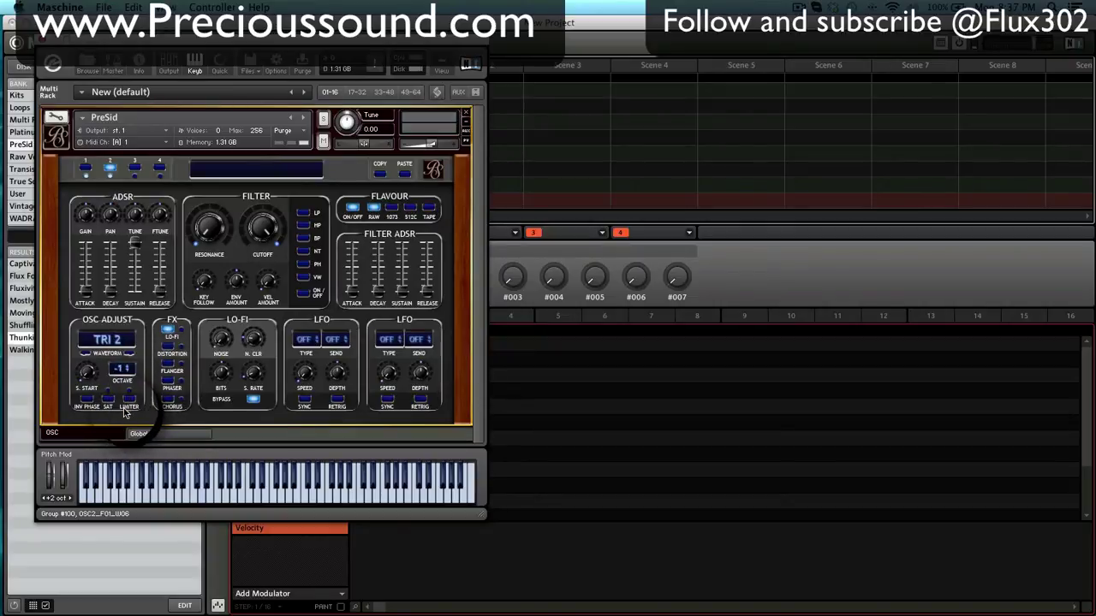
- Enable oscillator 2's low-pass filter, sweep its cutoff and resonance, and settle on about 2.6 kHz cutoff with 0% resonance
left_click(273, 224)
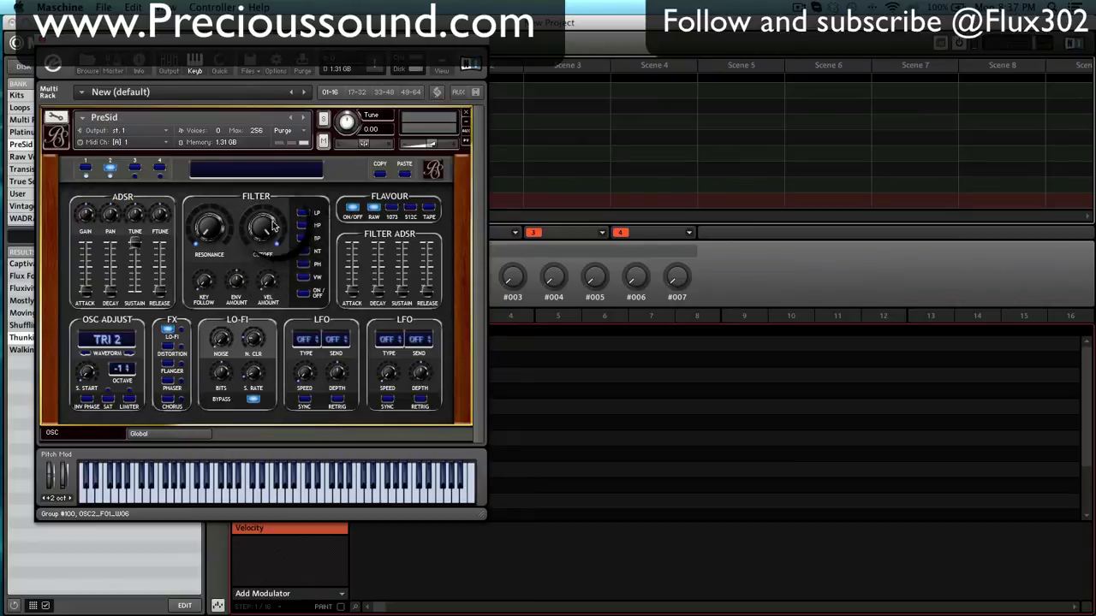
left_click(142, 336)
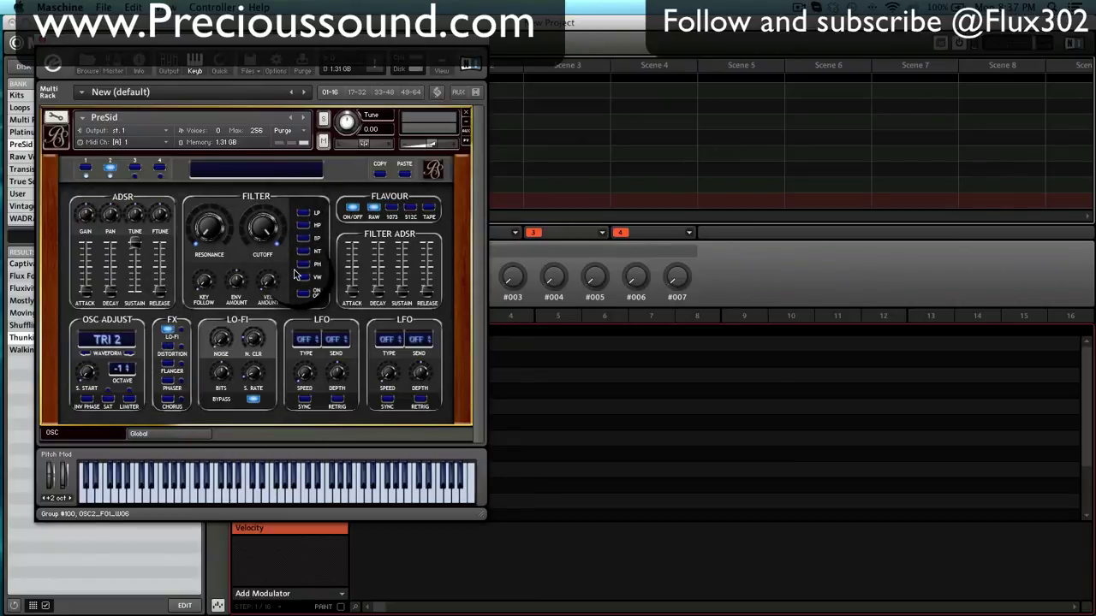
left_click(306, 226)
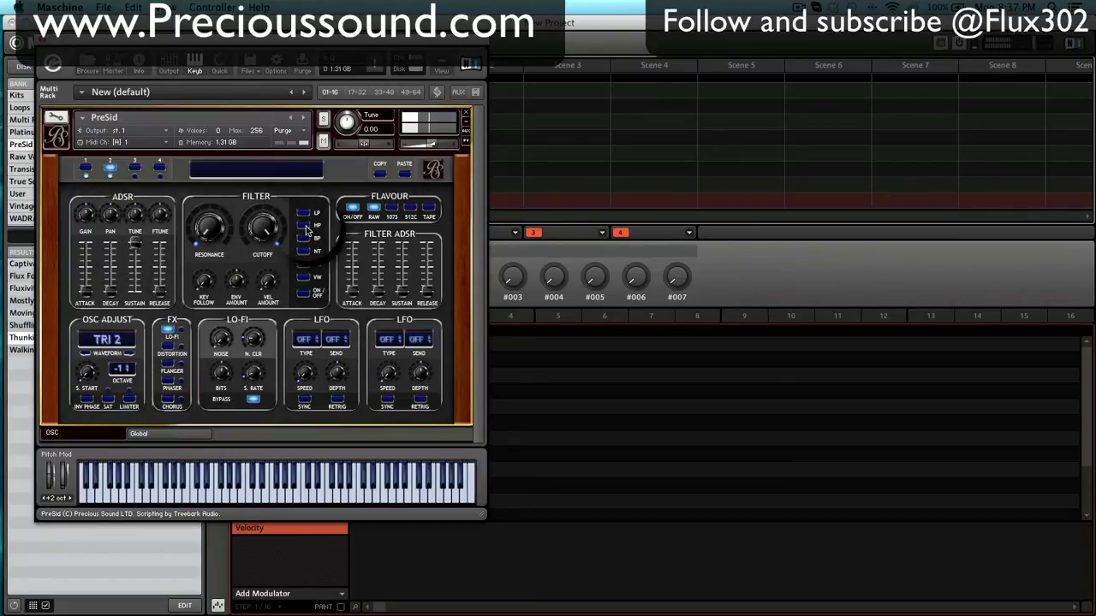
left_click(259, 231)
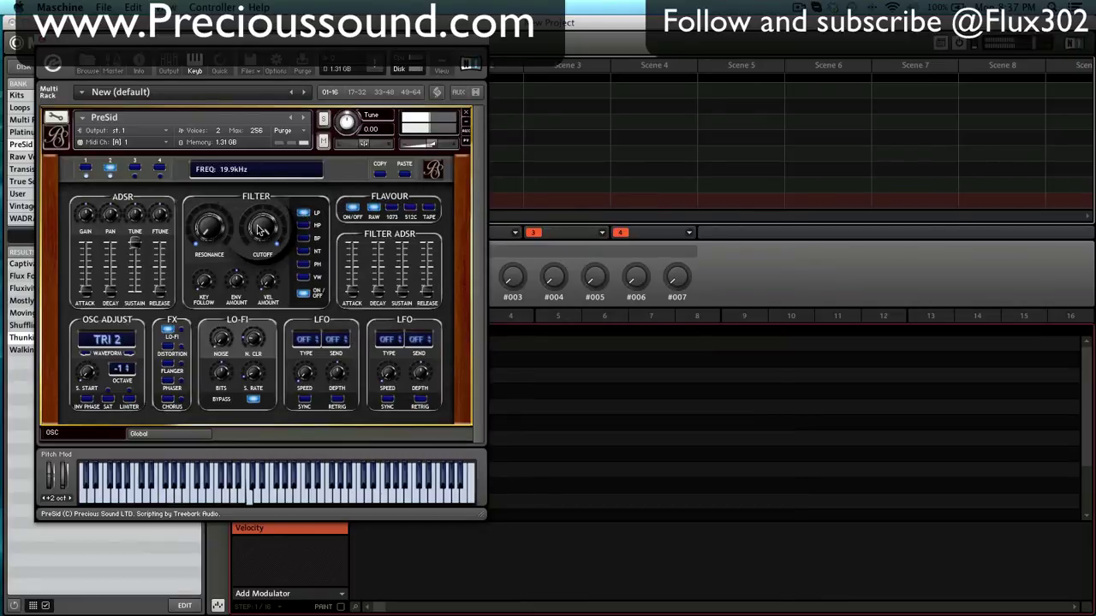
left_click_drag(261, 230, 251, 341)
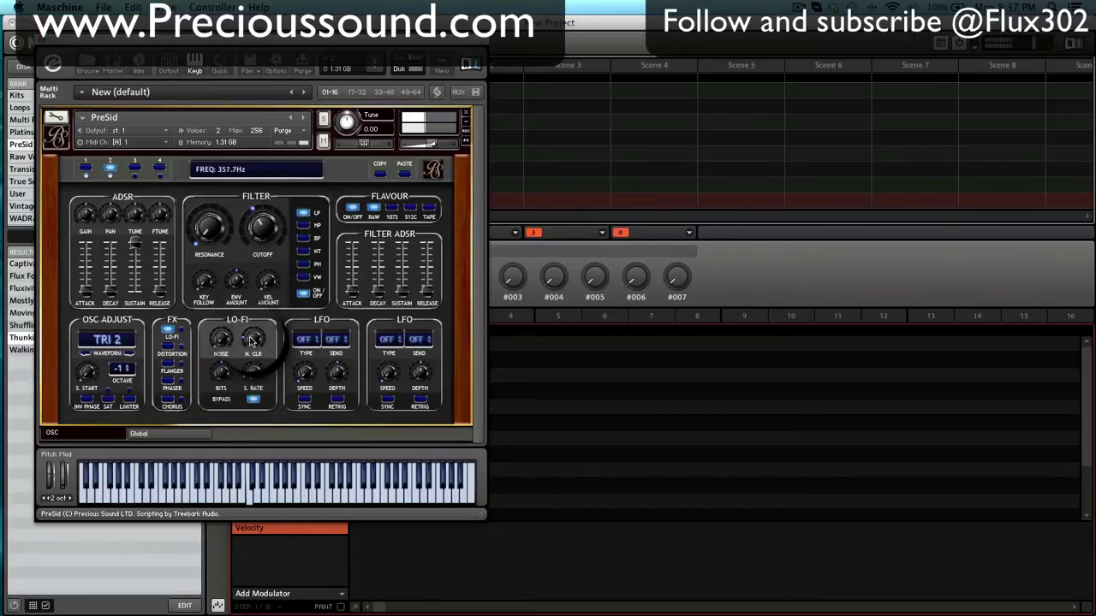
left_click_drag(208, 230, 210, 187)
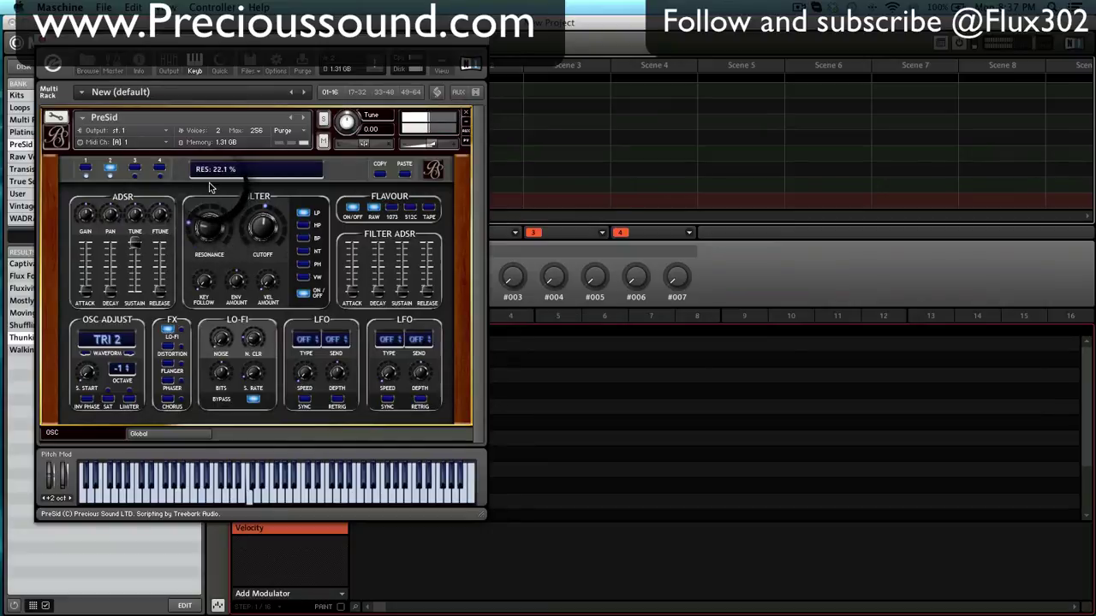
left_click_drag(261, 227, 266, 206)
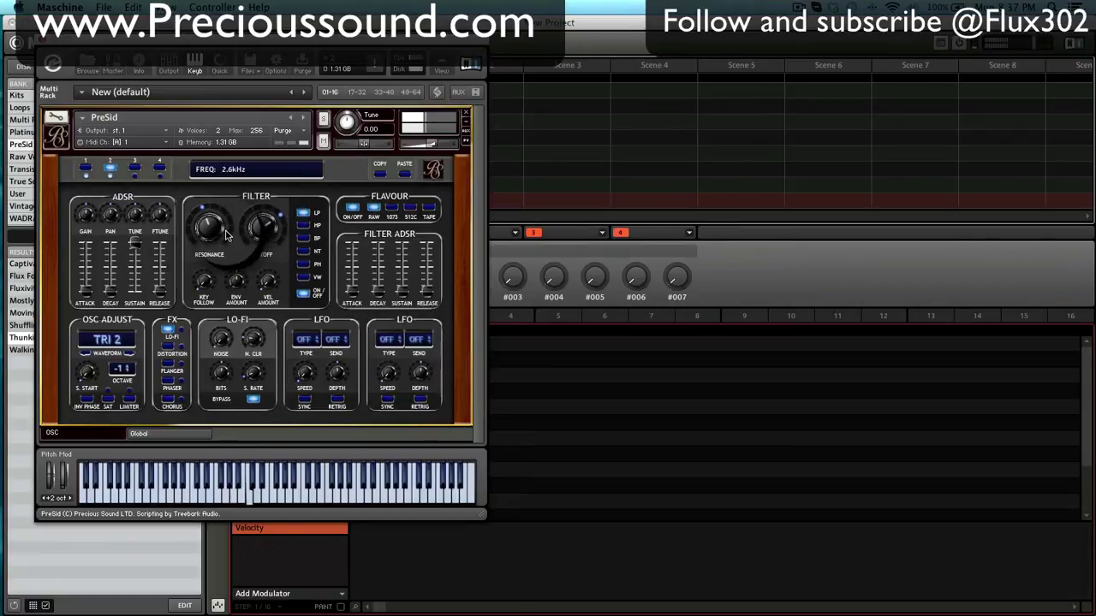
left_click_drag(208, 227, 219, 319)
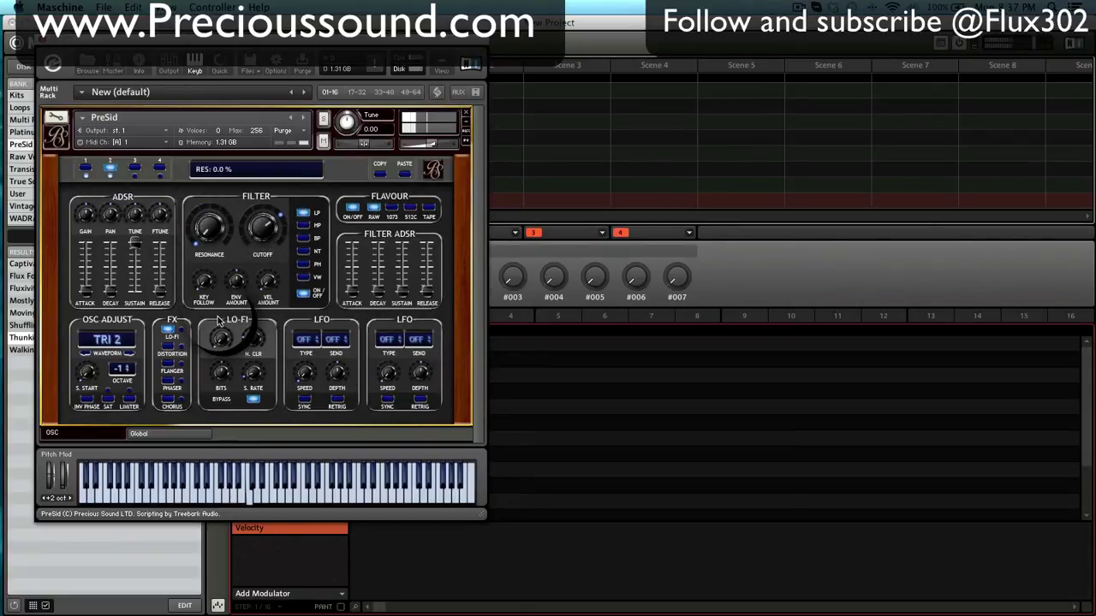
- Power on oscillator 3 with the RAW flavour, choose the CUS waveform and set its octave to -2
left_click(135, 168)
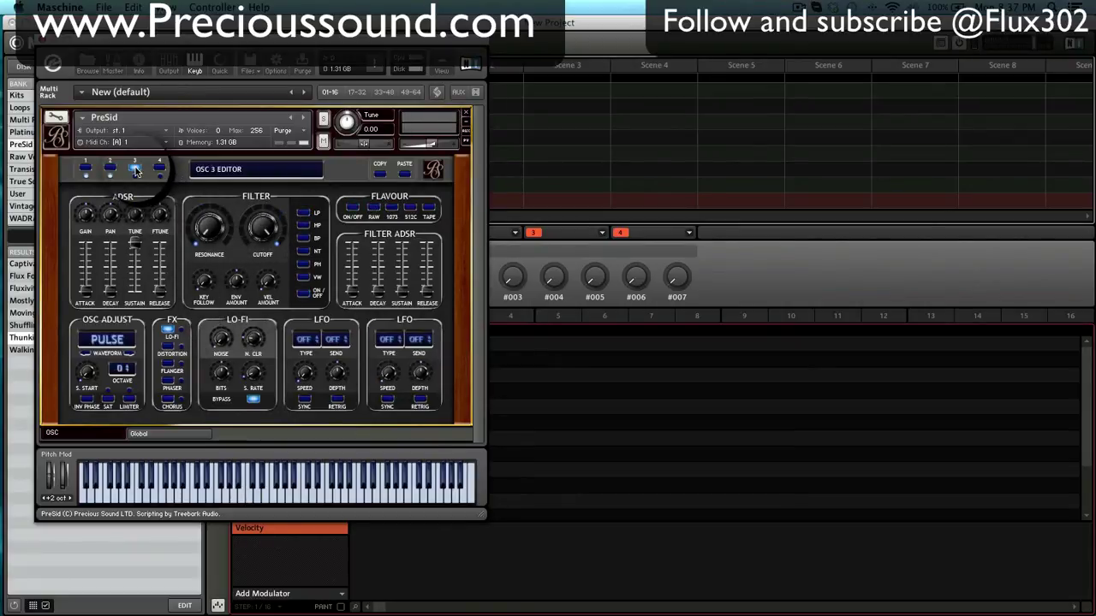
left_click(134, 175)
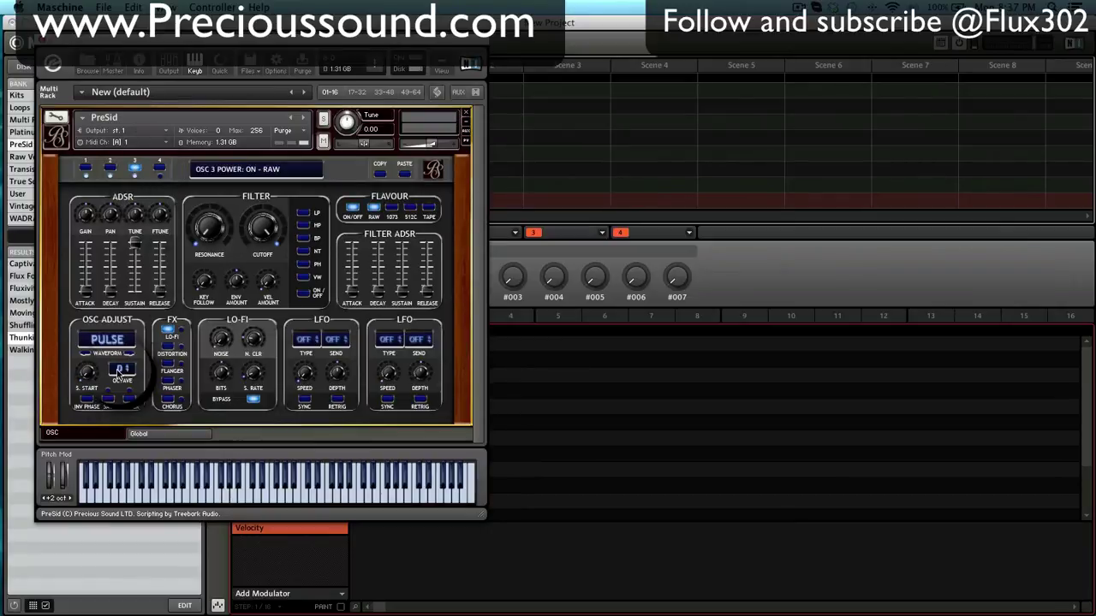
left_click(109, 340)
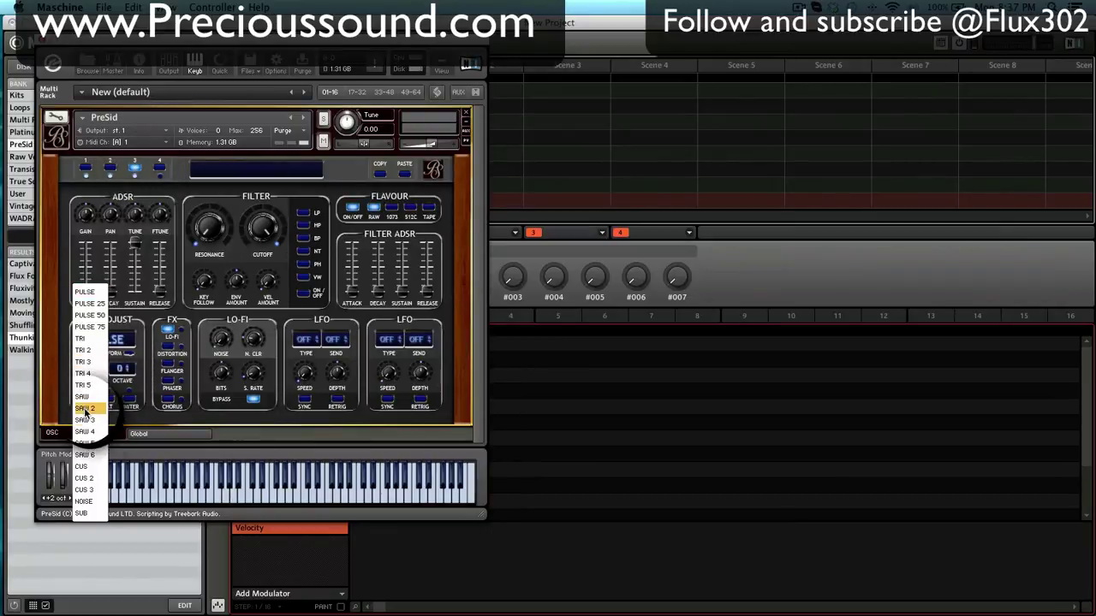
left_click(92, 470)
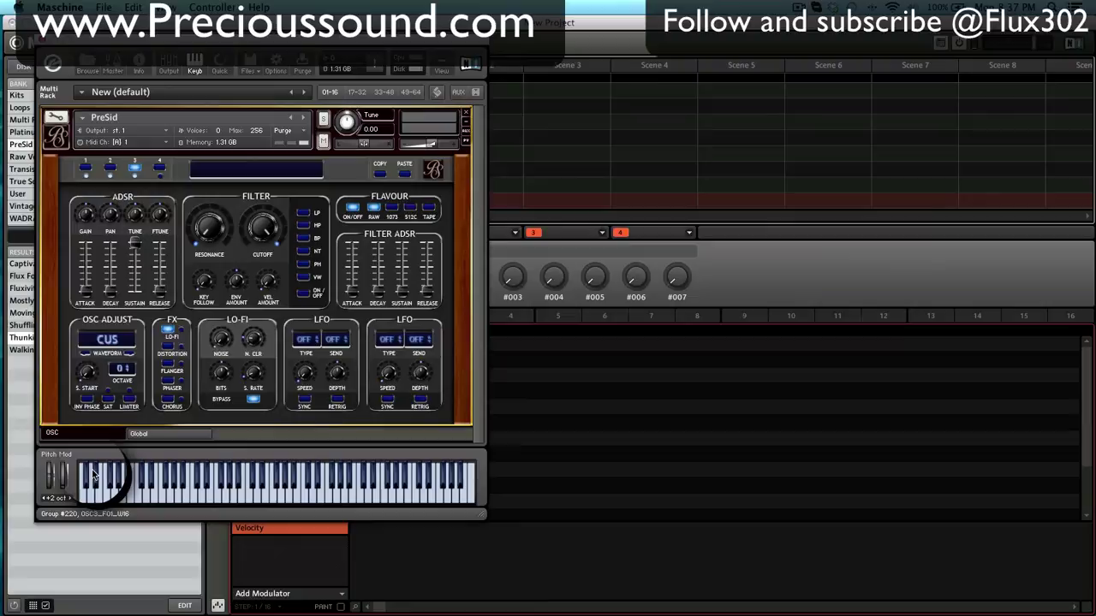
left_click(121, 370)
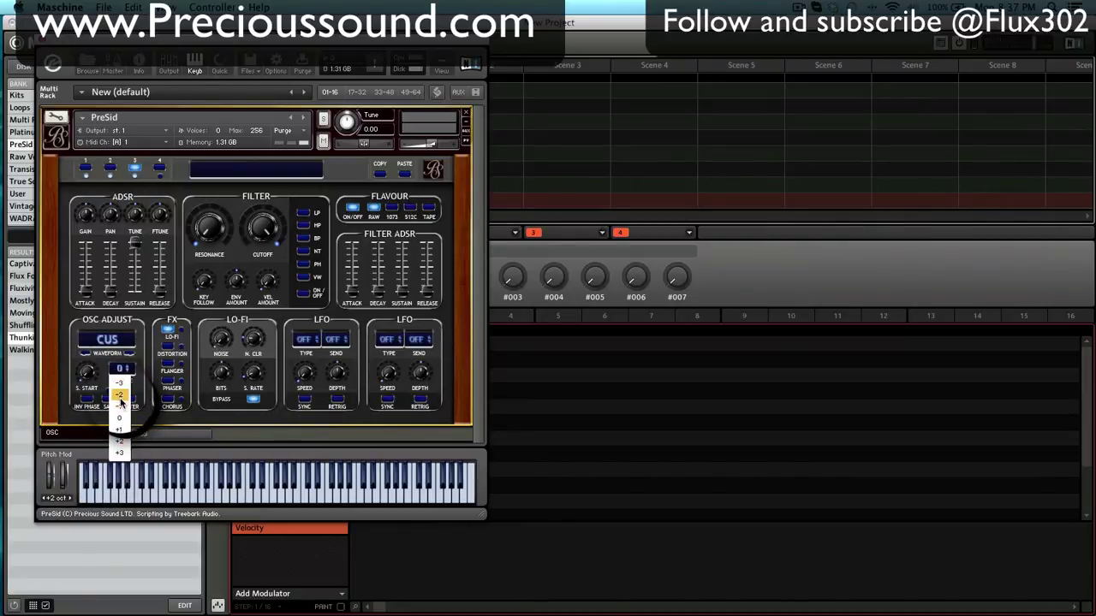
left_click(119, 395)
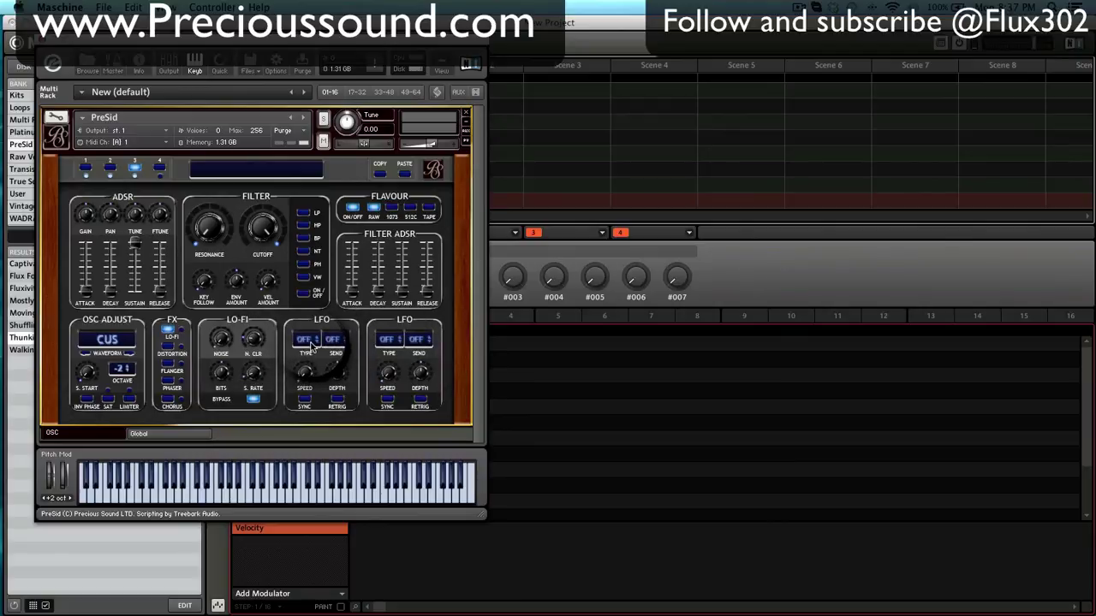
- Set oscillator 3's first LFO to a SINE shape sent to the filter
left_click(308, 341)
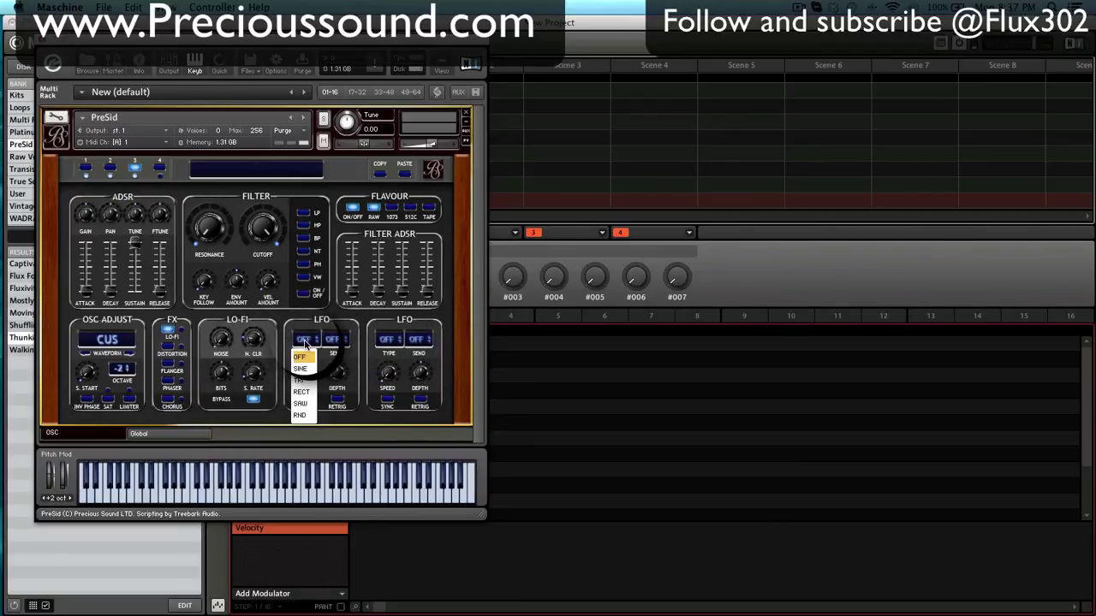
left_click(300, 368)
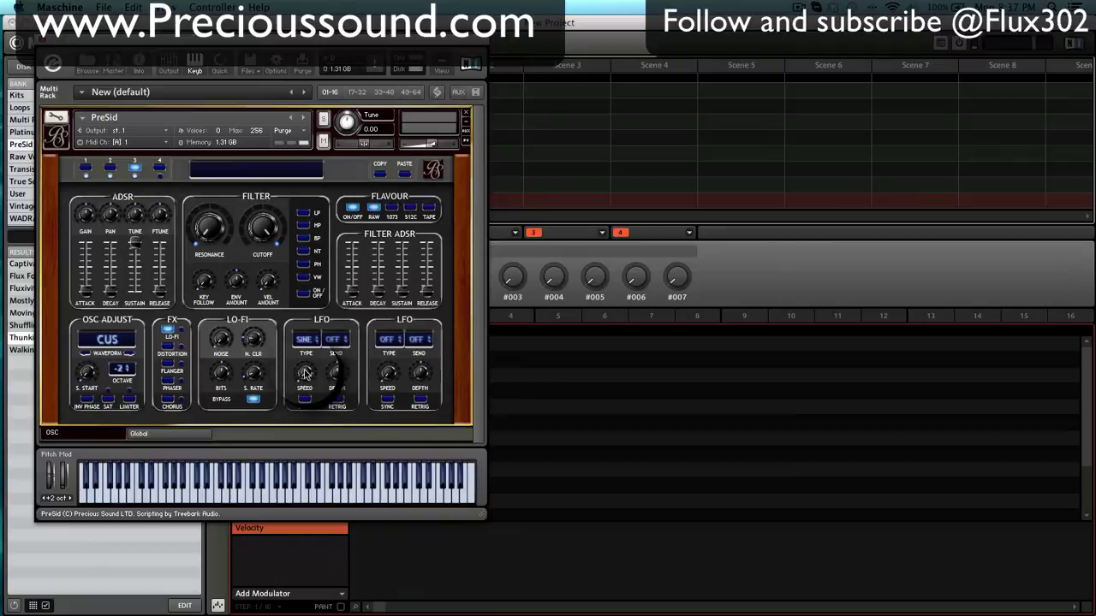
left_click(342, 341)
left_click(331, 368)
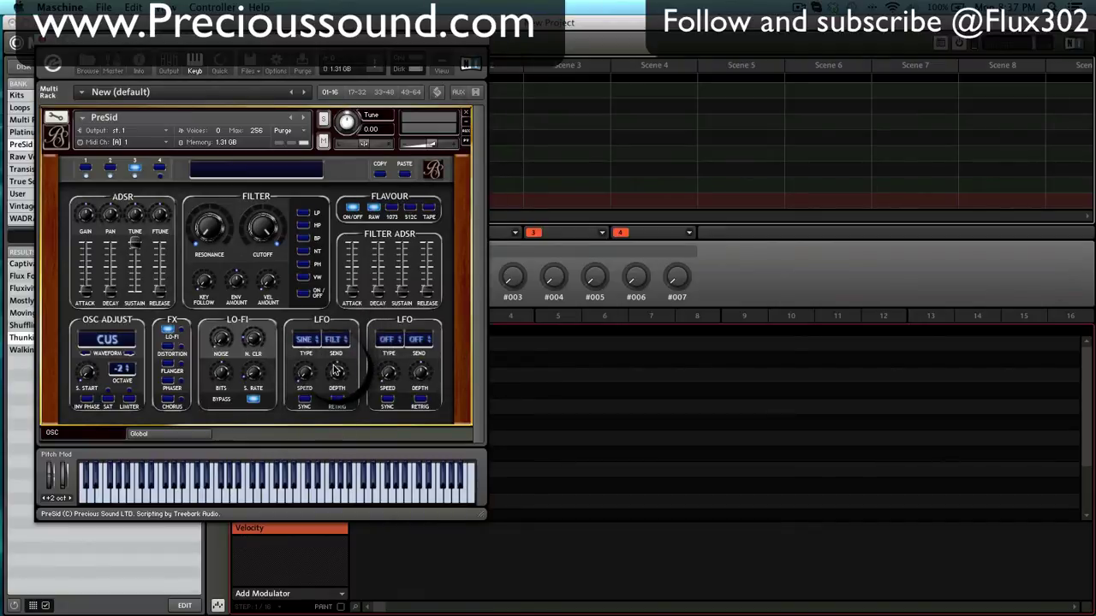
- Enable oscillator 3's low-pass filter with a slightly lowered cutoff, and adjust the first LFO's depth and synced speed
left_click(305, 212)
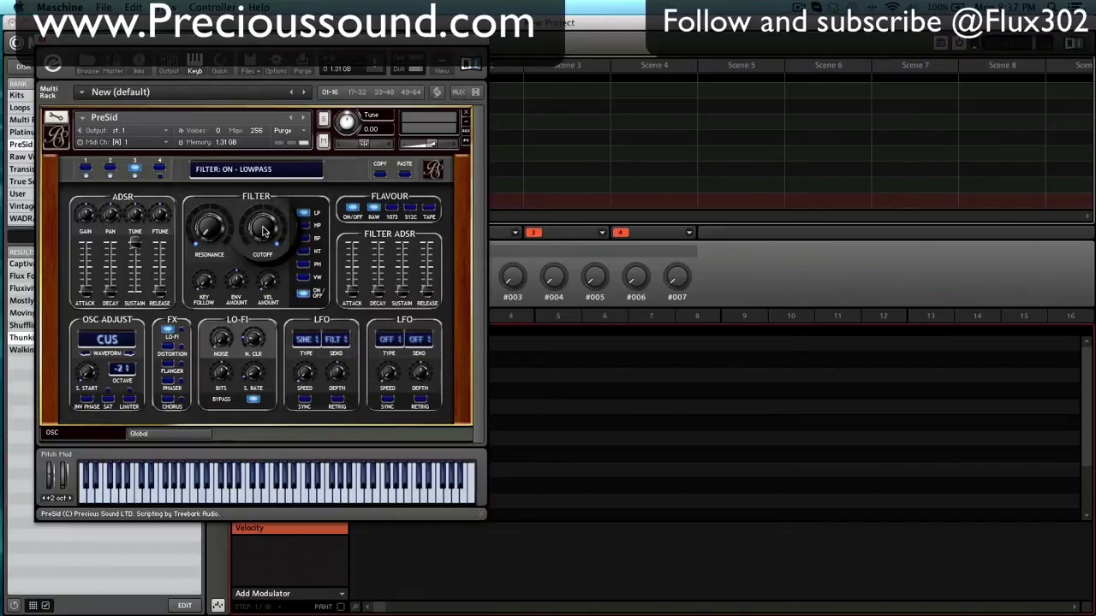
left_click_drag(262, 231, 263, 260)
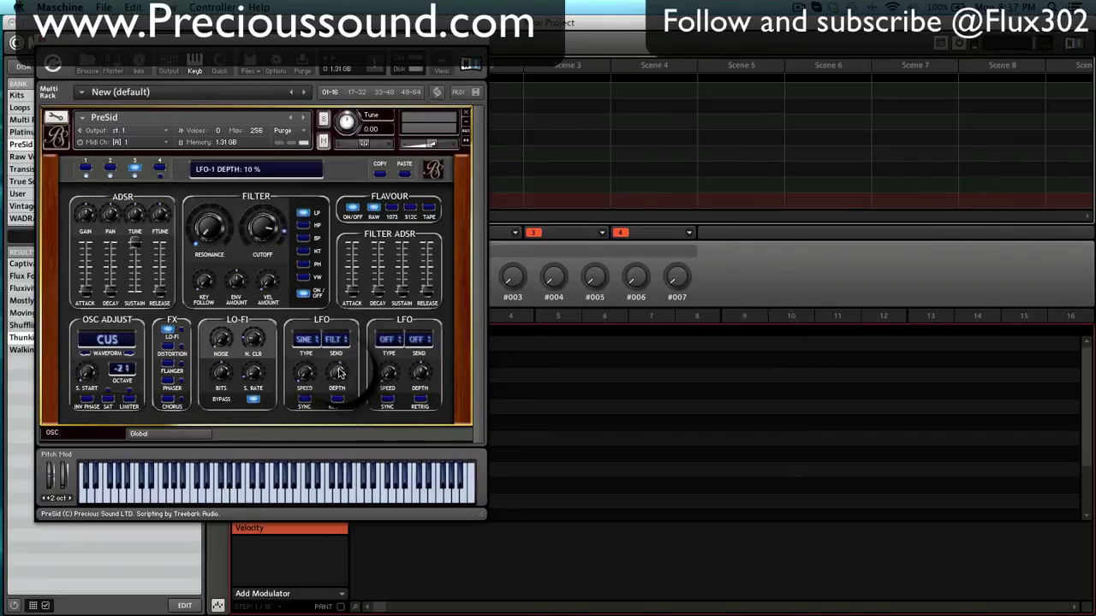
left_click_drag(339, 372, 309, 403)
left_click(305, 374)
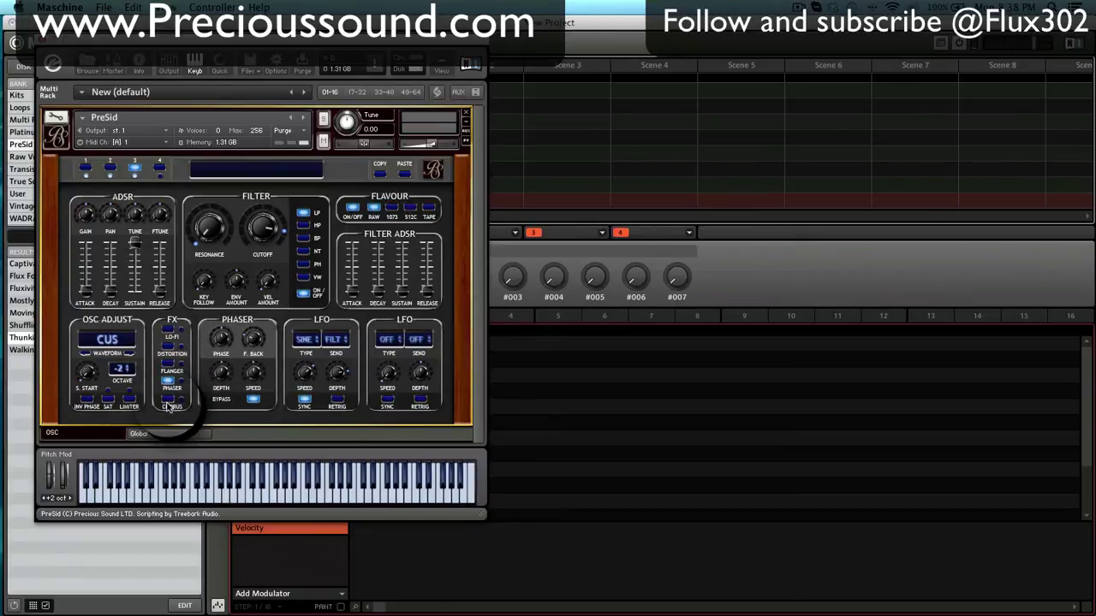
- Set oscillator 3's flavour to 1073 and oscillator 2's flavour to 512C
left_click(172, 338)
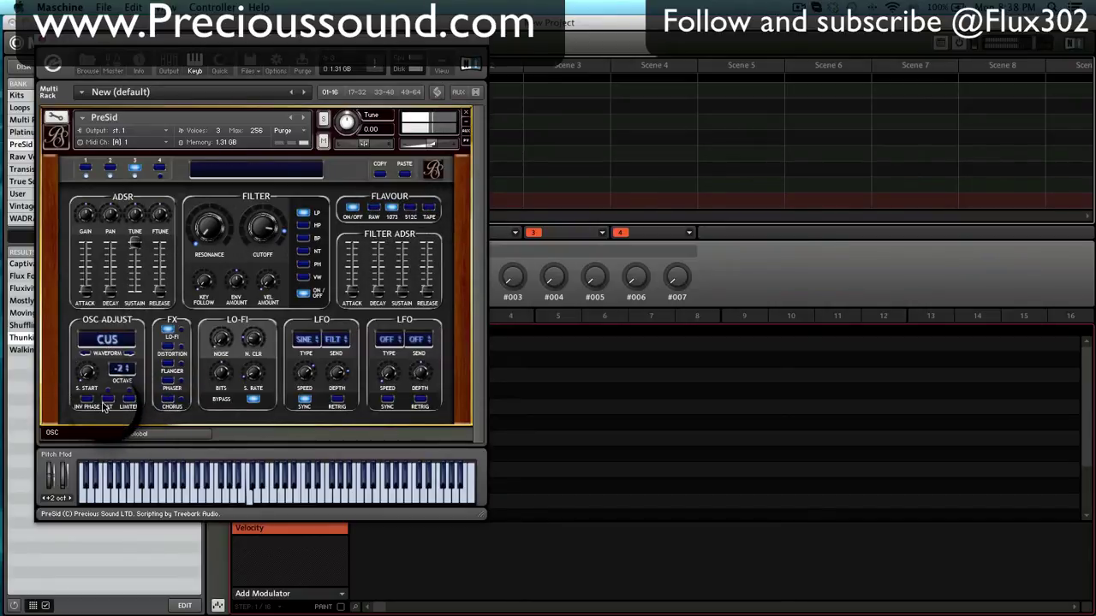
left_click(109, 169)
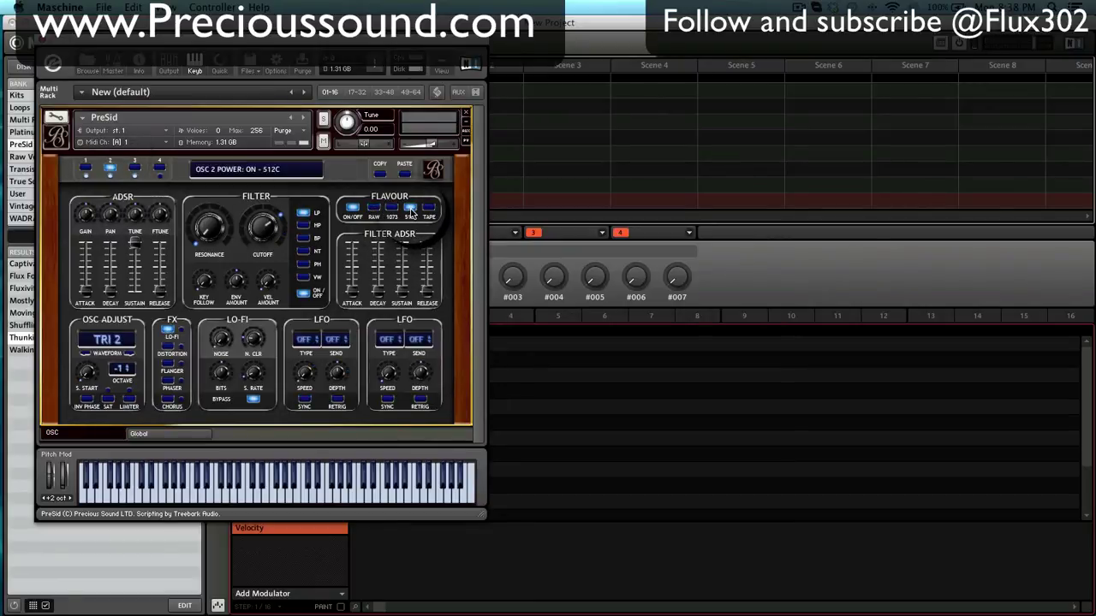
- In the global settings, enable the low-pass and high-pass master filters and link them for a combined cutoff sweep
left_click(185, 432)
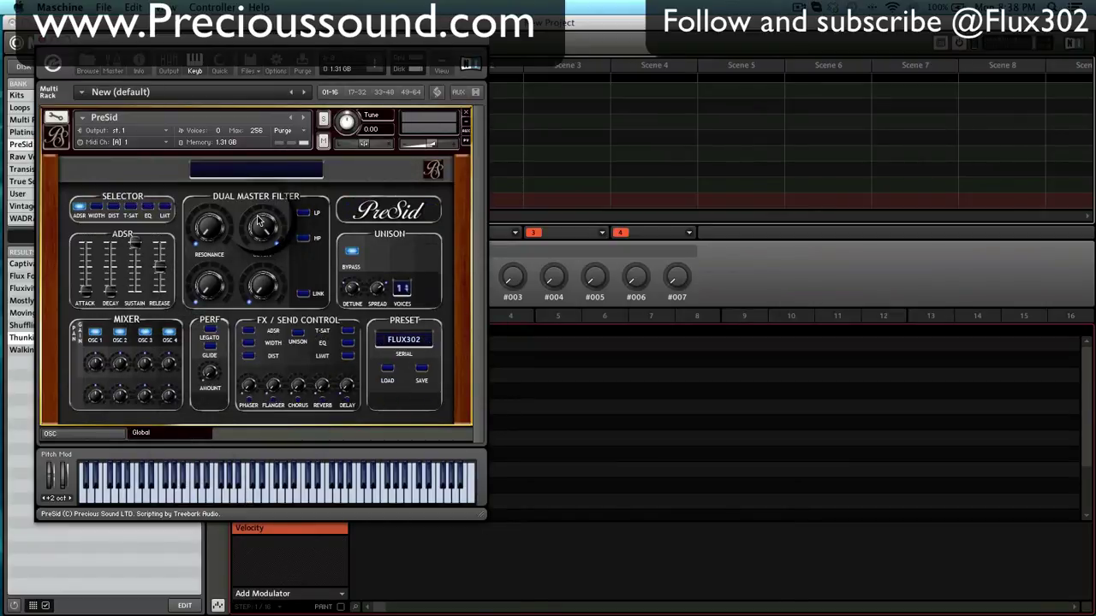
mouse_move(262, 227)
left_mouse_down()
mouse_move(252, 381)
mouse_move(246, 223)
left_mouse_up()
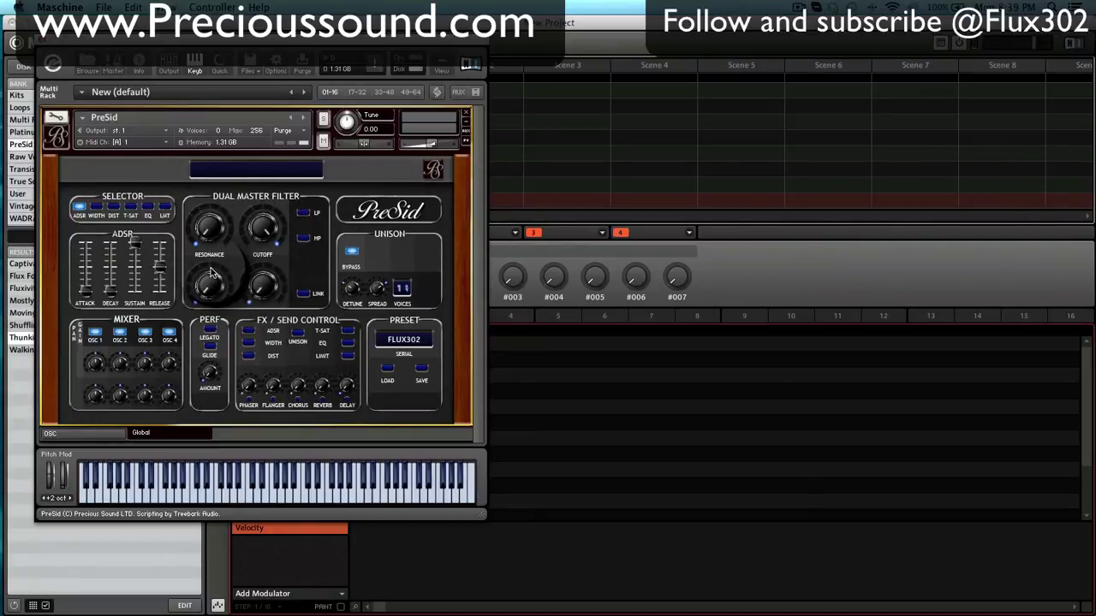
left_click(303, 212)
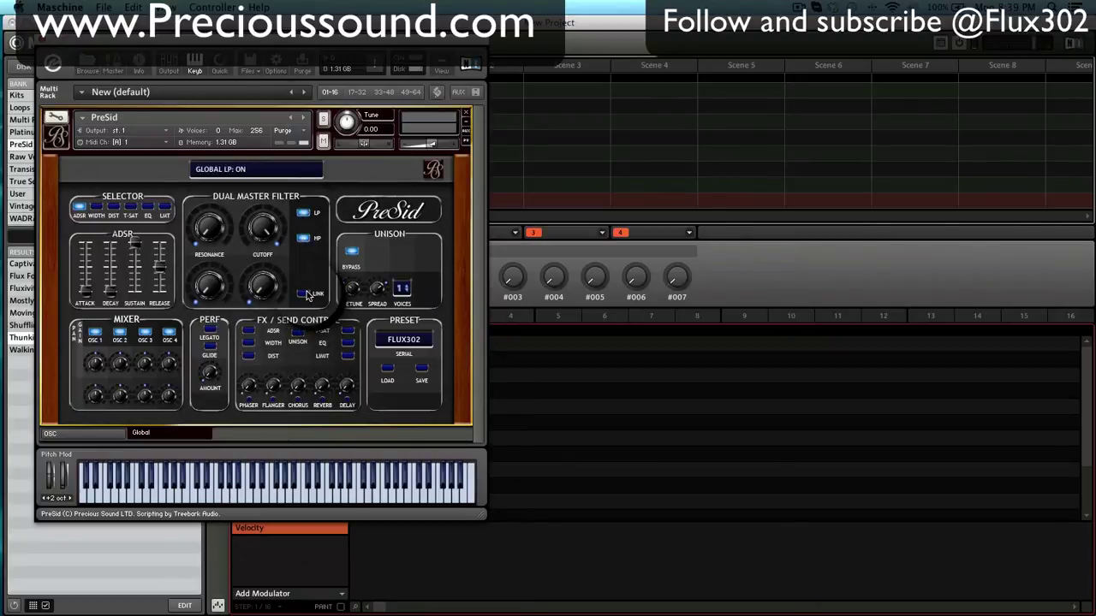
left_click(303, 292)
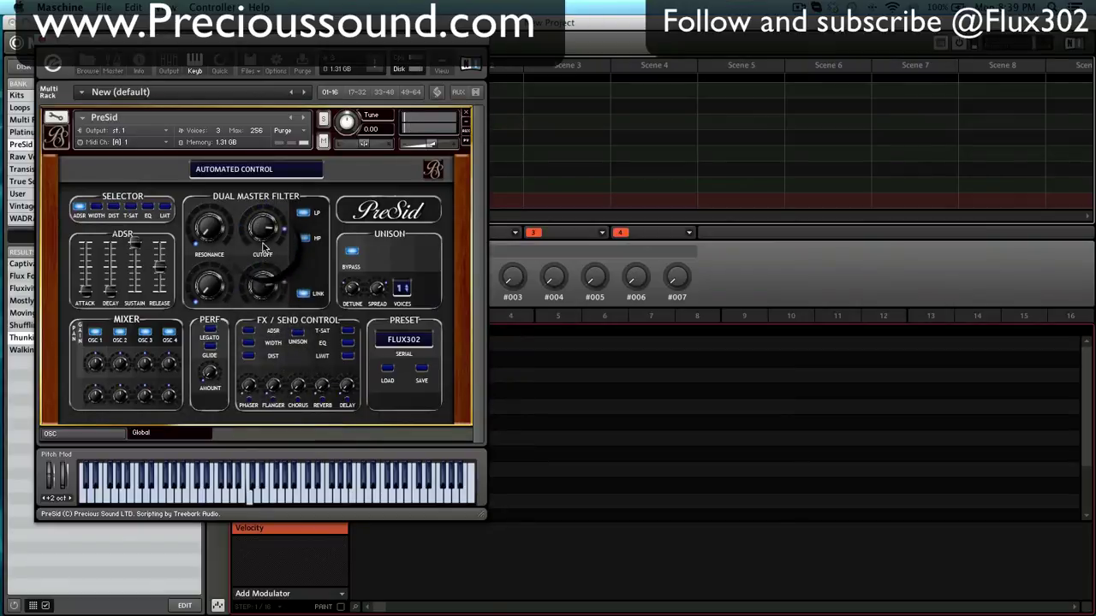
- Unlink the dual master filters, sweep their cutoffs separately, and switch both filters off
left_click(303, 293)
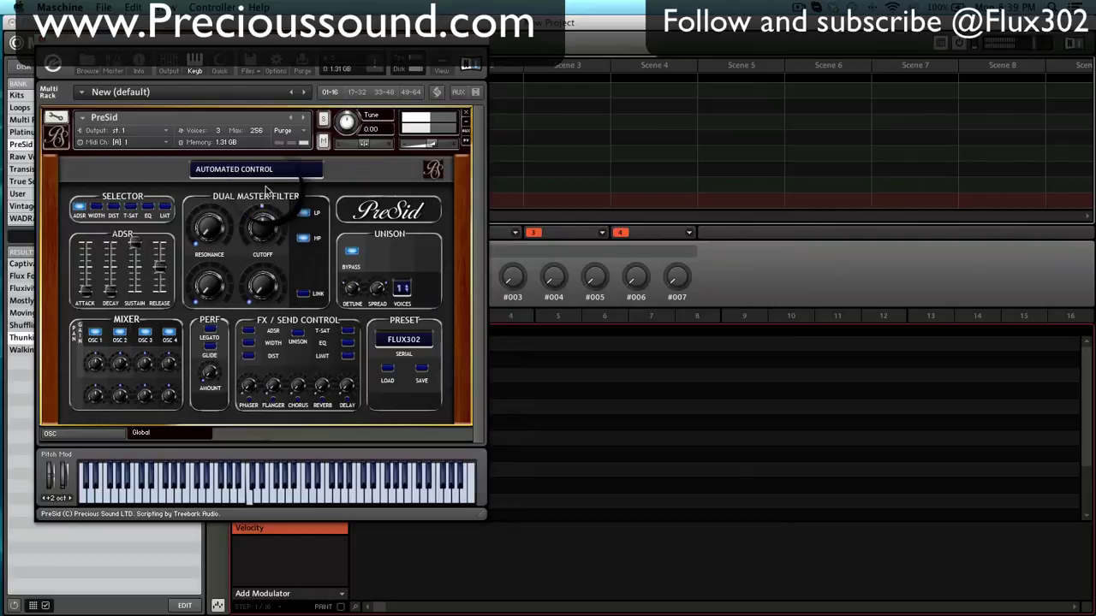
mouse_move(268, 233)
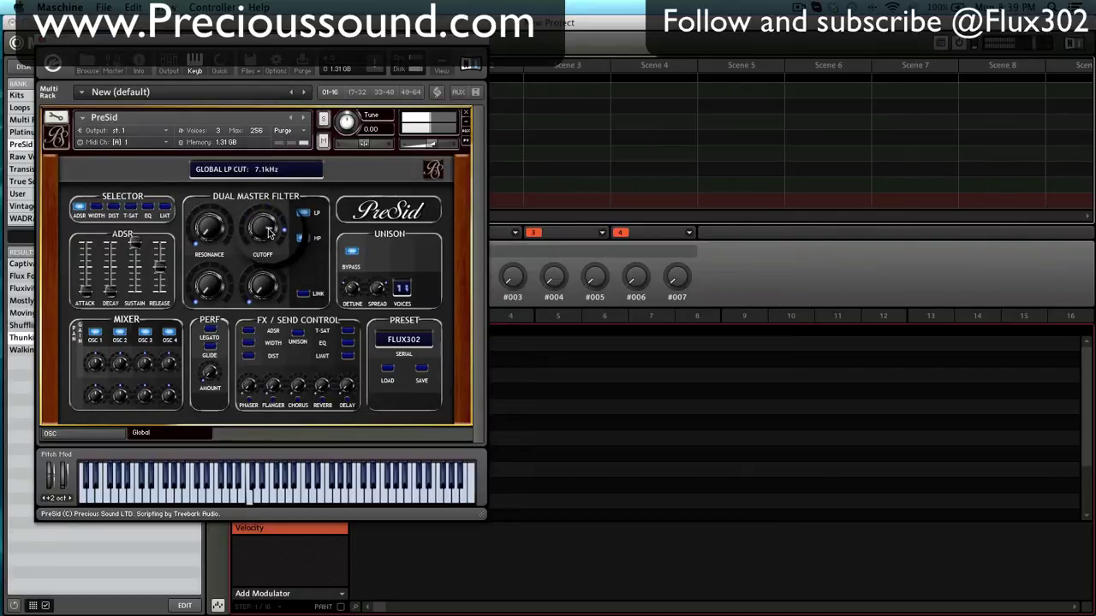
left_click_drag(269, 232, 259, 291)
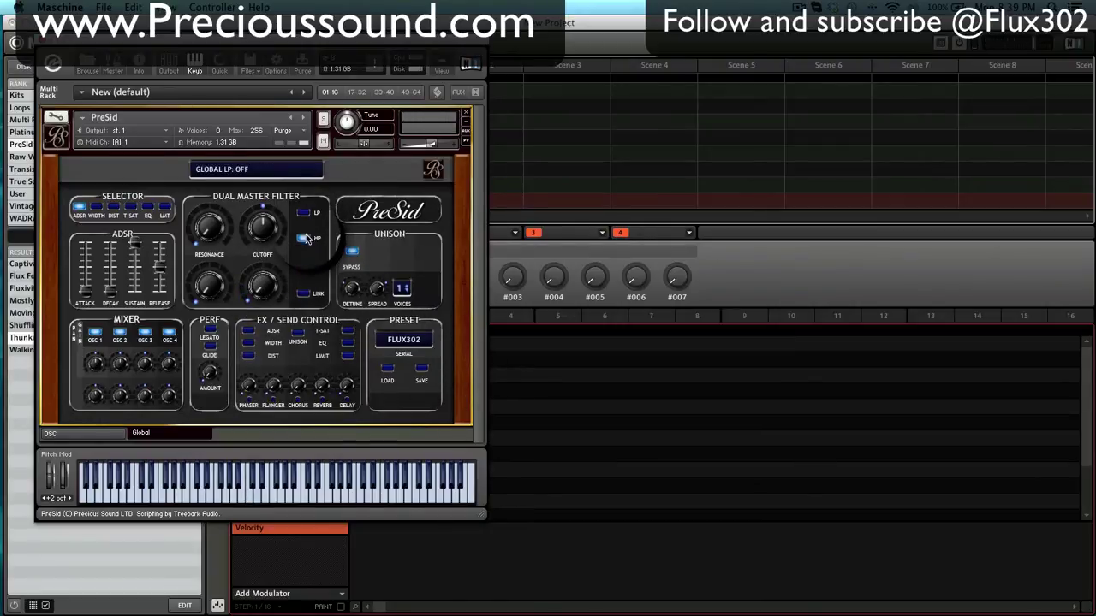
- Set unison to 3 voices, turn off its bypass, and adjust the detune and spread
left_click(401, 288)
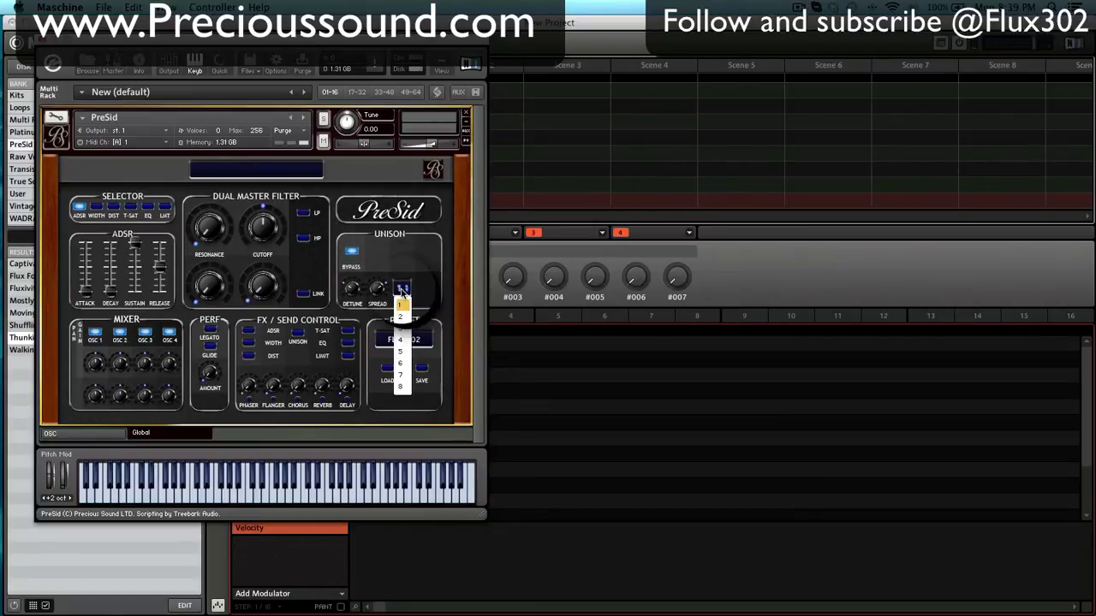
left_click(401, 330)
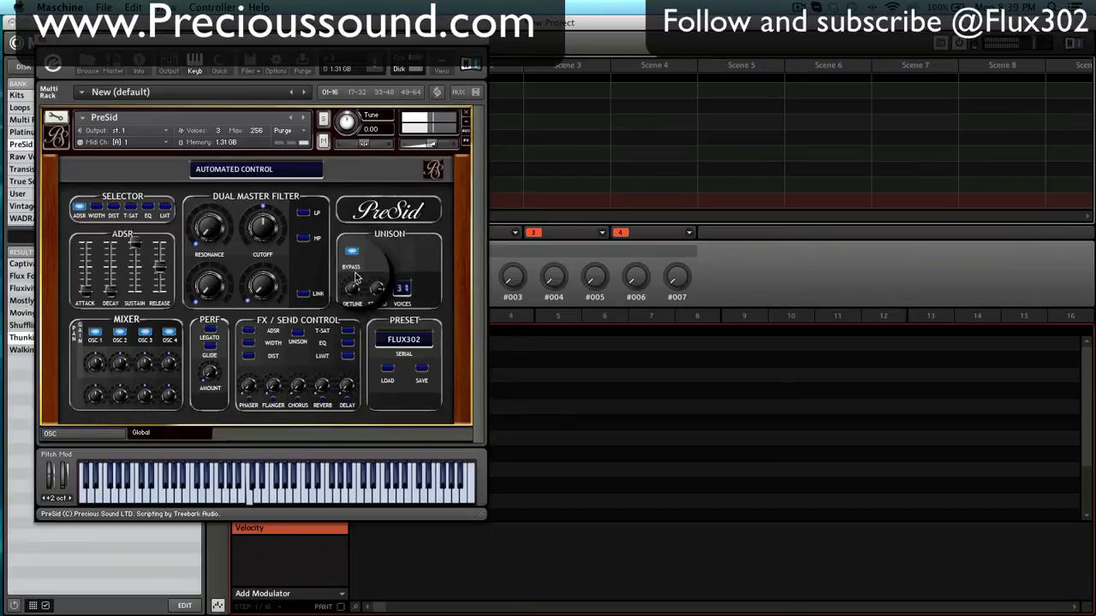
left_click_drag(358, 310, 366, 342)
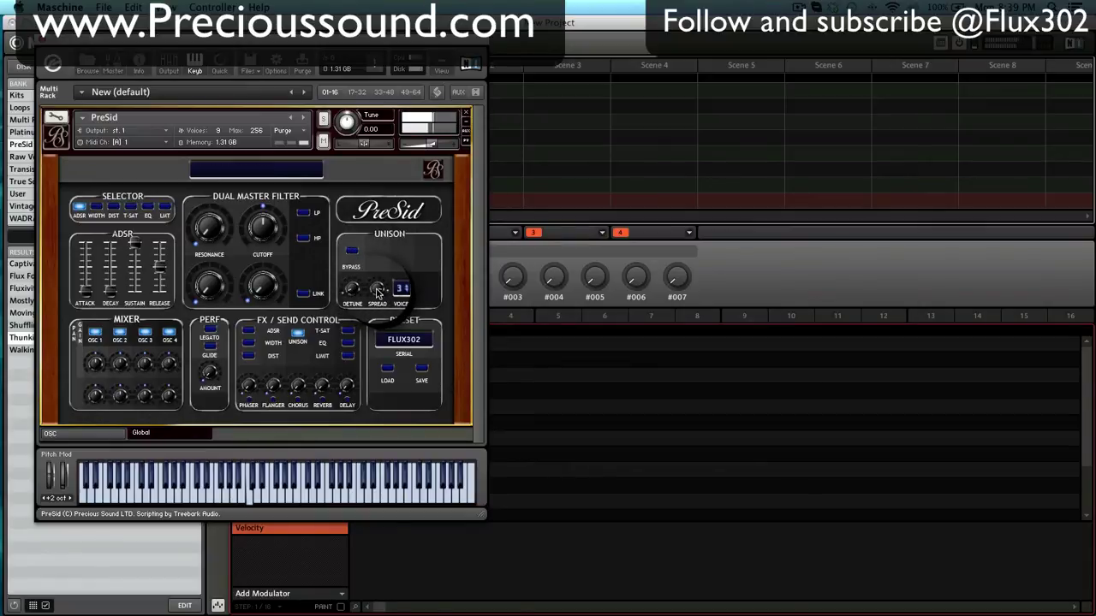
mouse_move(377, 292)
left_mouse_down()
mouse_move(375, 312)
mouse_move(355, 263)
mouse_move(356, 300)
mouse_move(382, 295)
left_mouse_up()
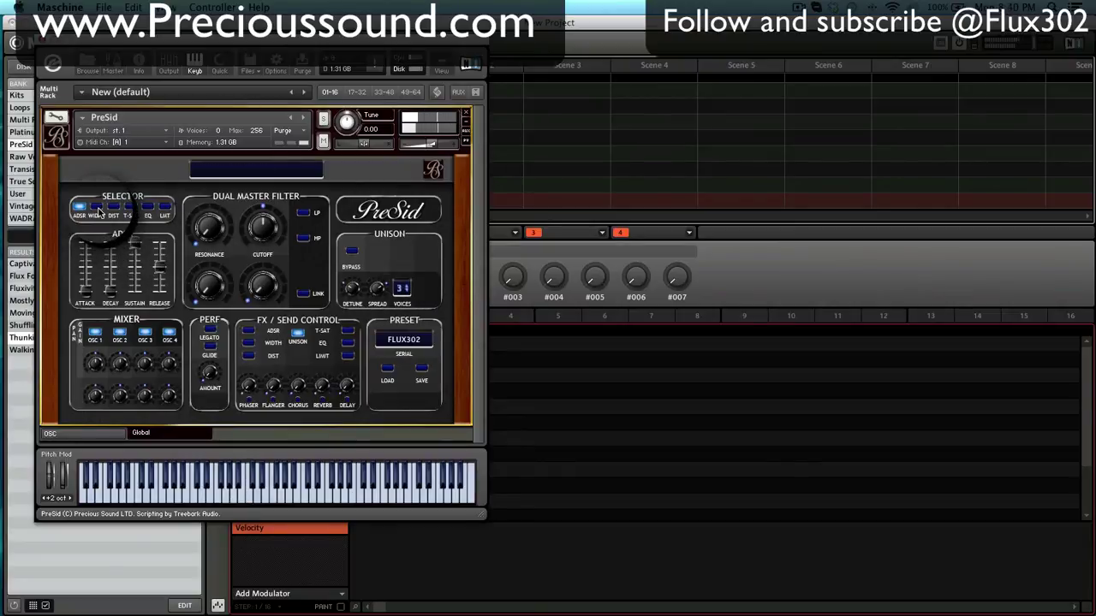
- Adjust the spread of the global WIDTH effect and turn on the global ADSR
left_click(99, 212)
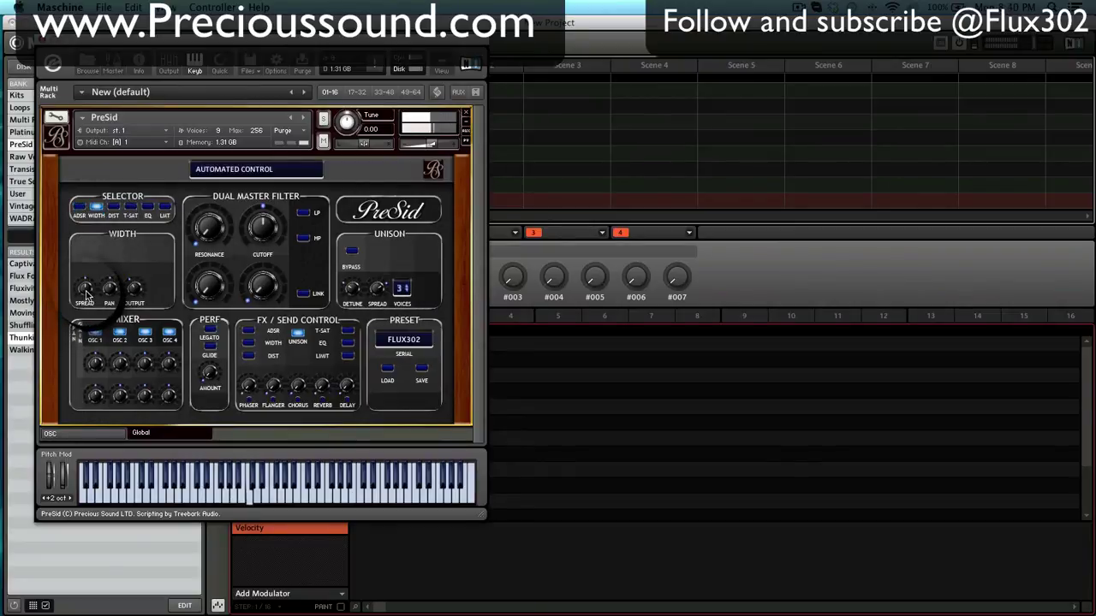
left_click_drag(86, 289, 88, 268)
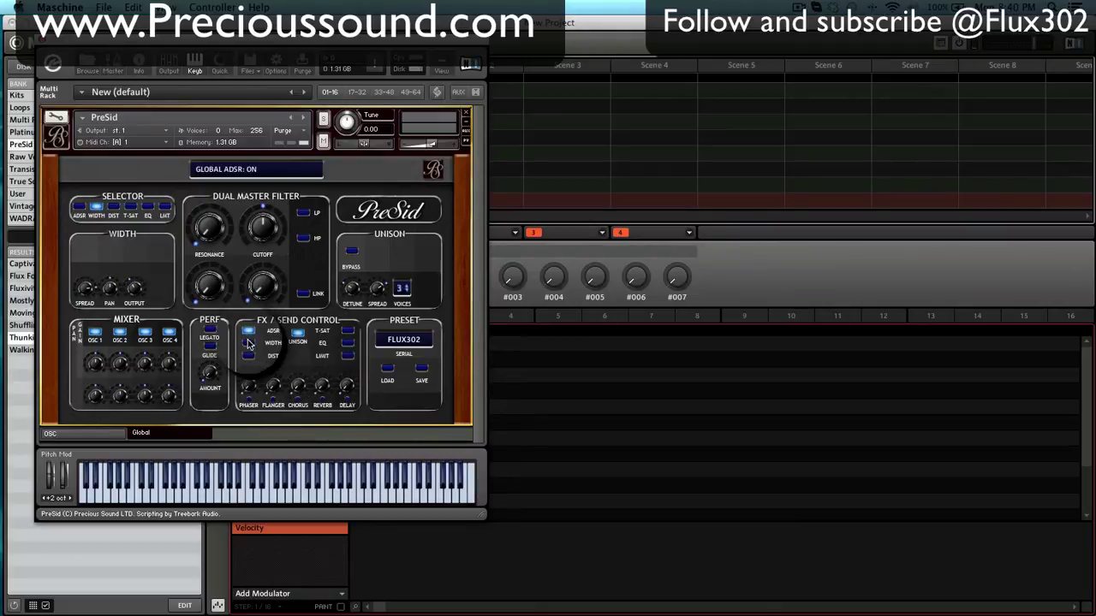
- Turn off the global ADSR, turn on the global WIDTH and DIST effects, and set the WIDTH output to 4.0 dB
left_click(248, 344)
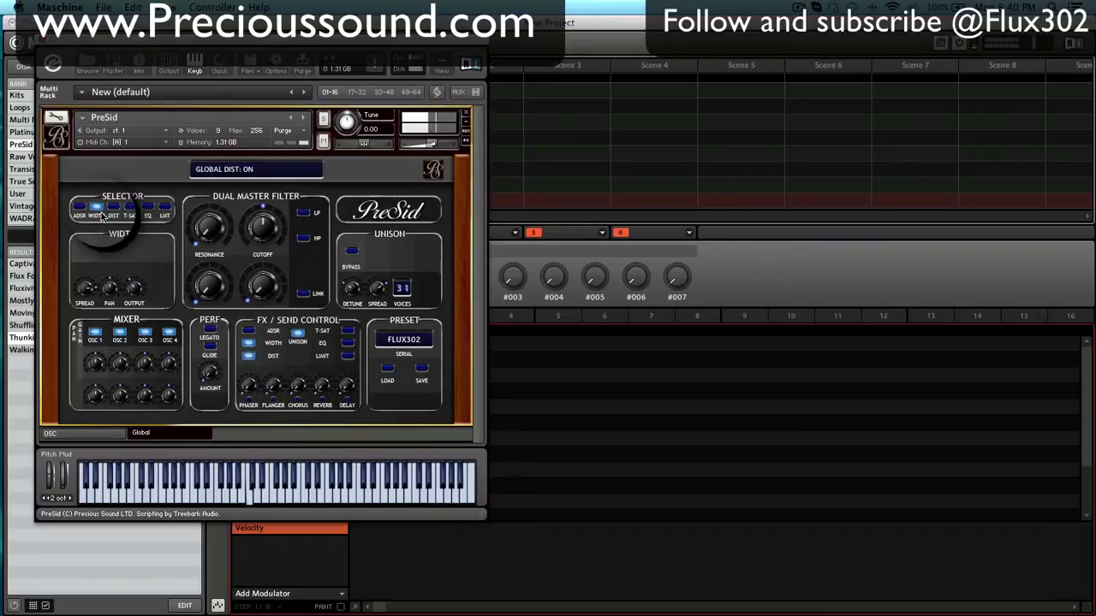
left_click_drag(88, 291, 133, 284)
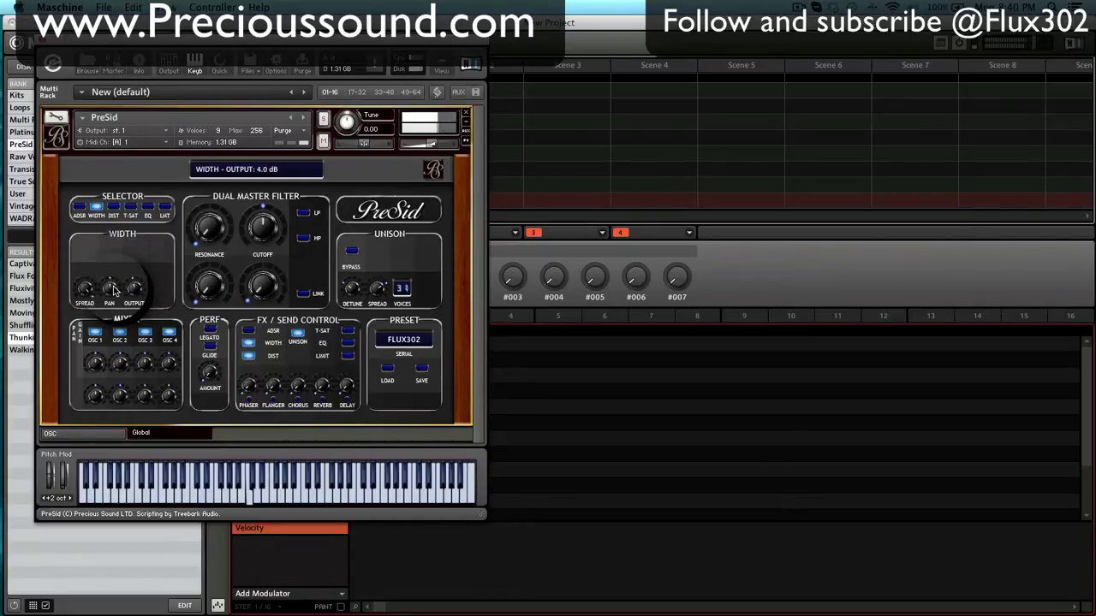
left_click(221, 357)
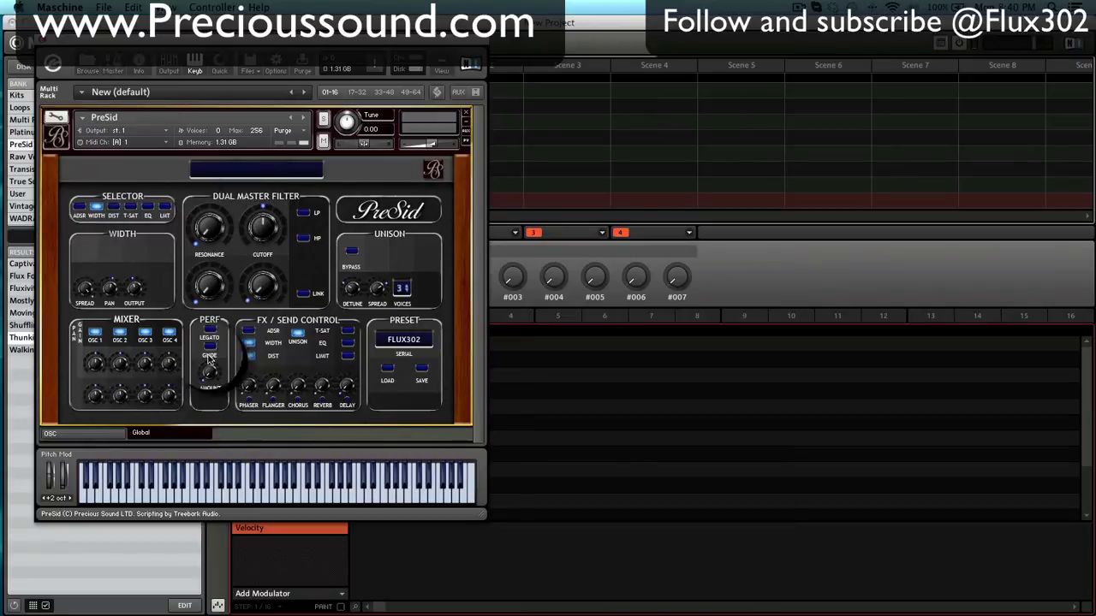
- Load the Burning Rubber Bass preset from the Bass folder inside PreSid's Kontakt Data folder
left_click(75, 436)
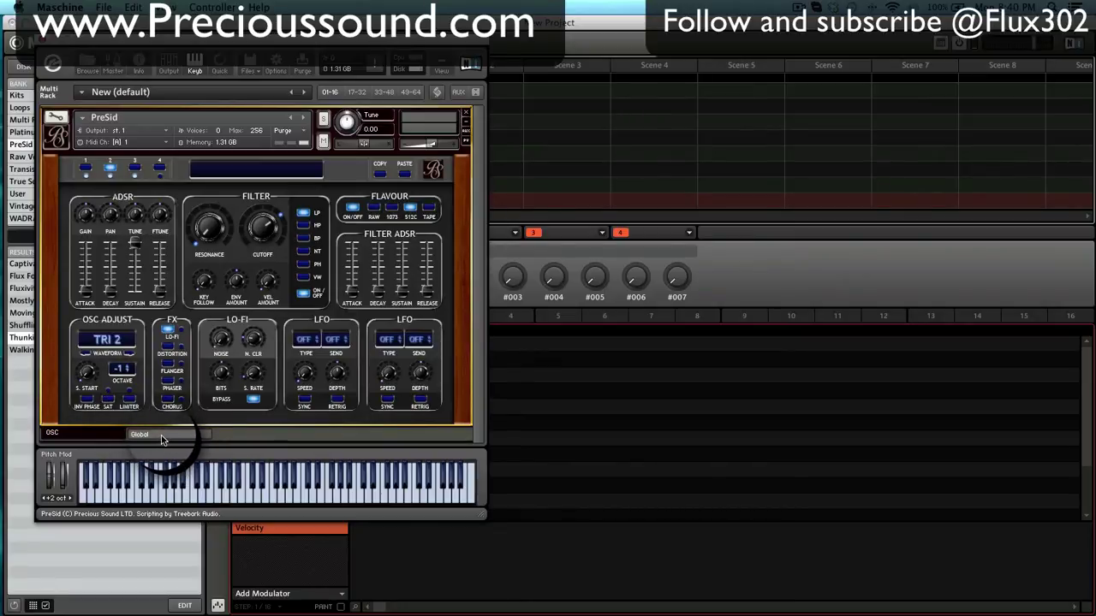
left_click(161, 435)
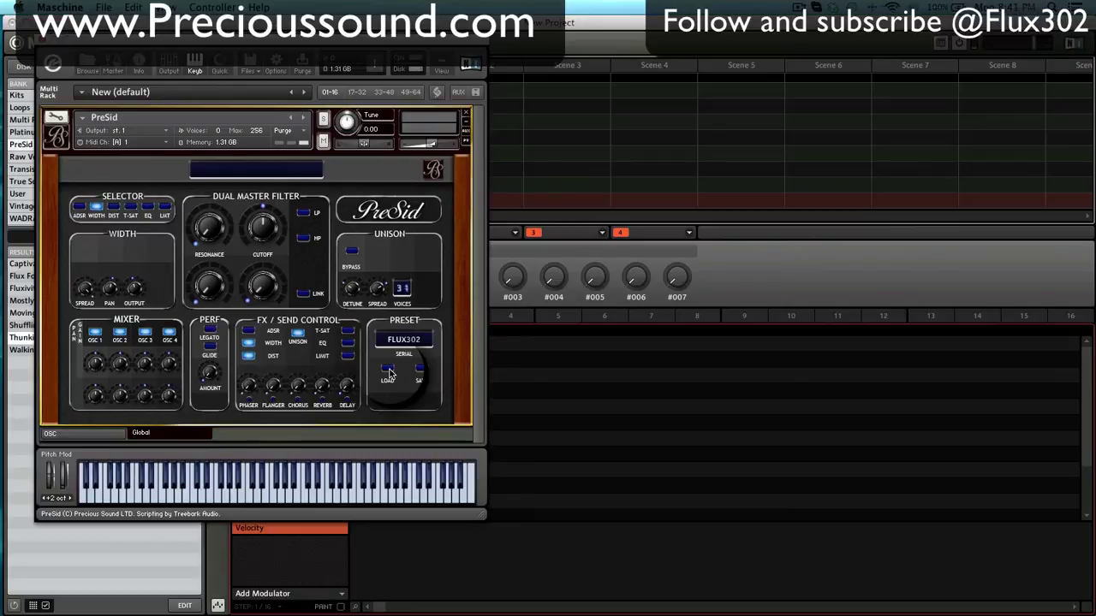
left_click(388, 374)
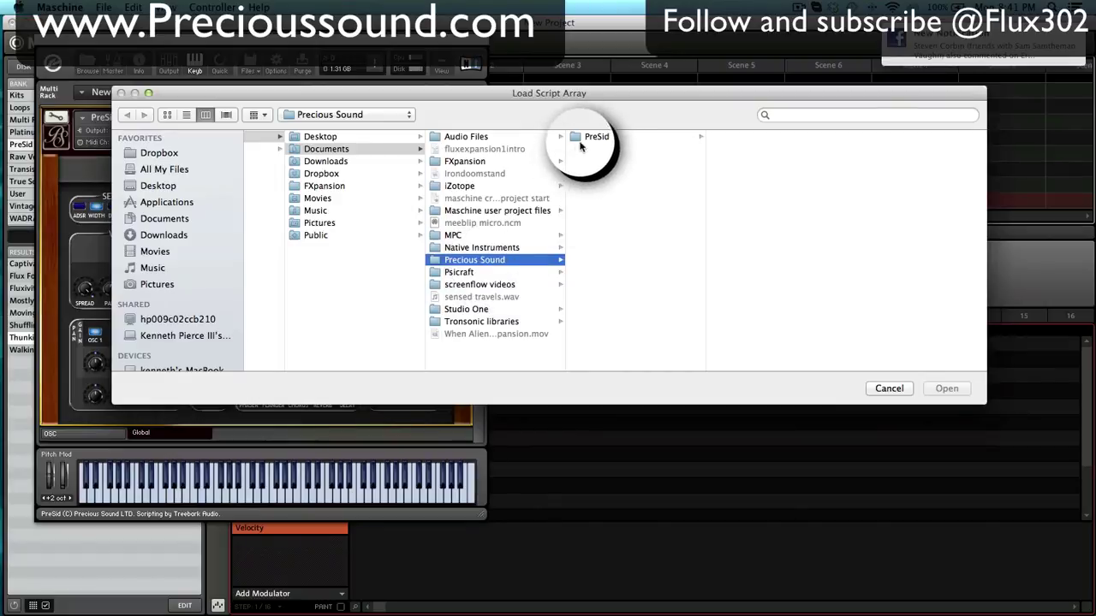
left_click(597, 137)
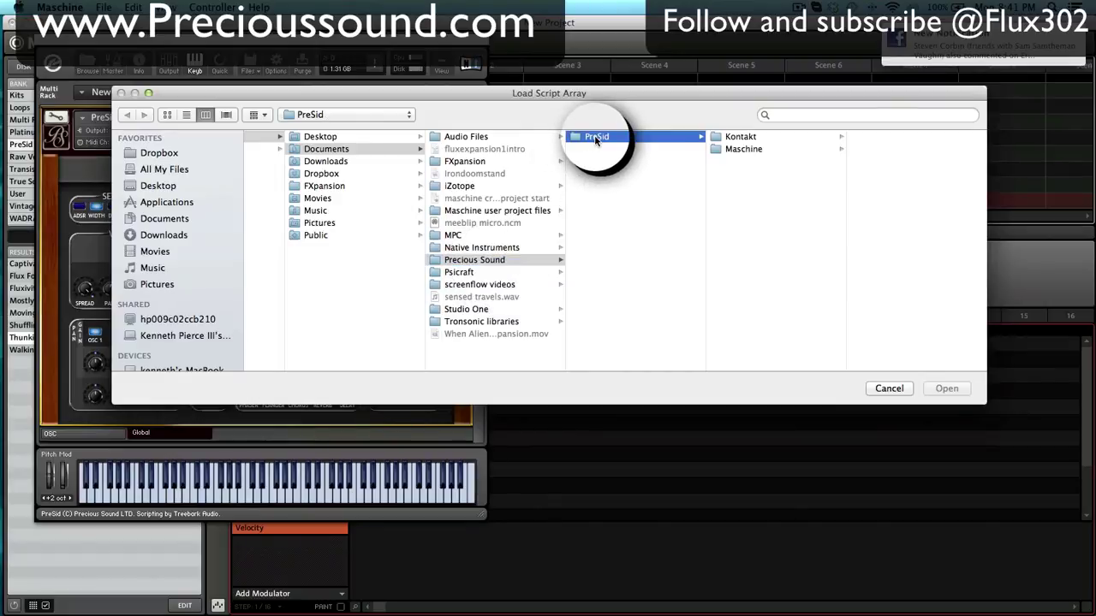
left_click(742, 137)
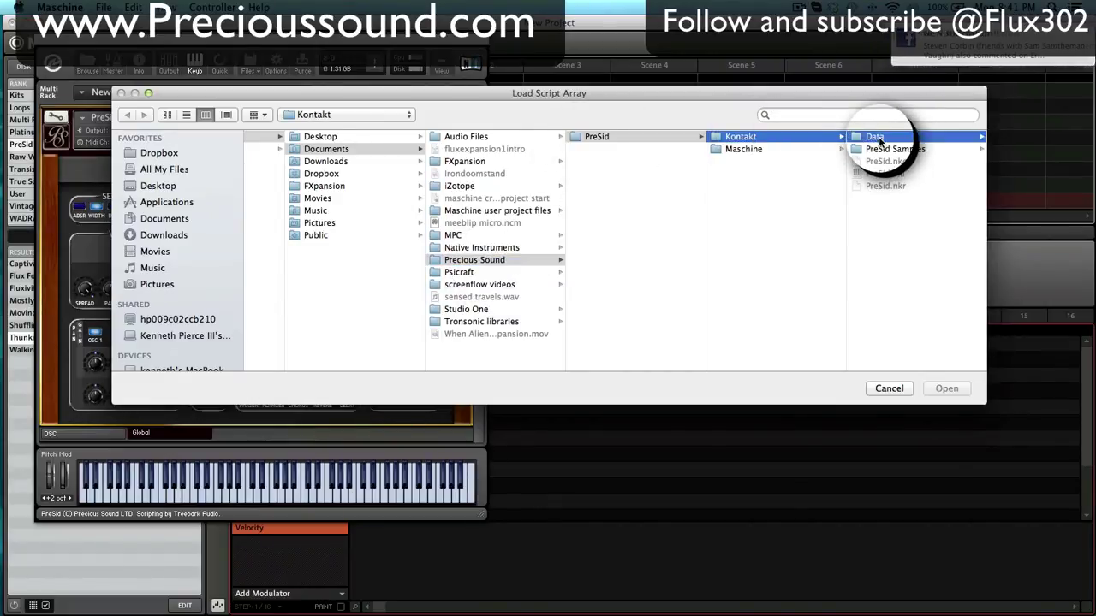
left_click(890, 137)
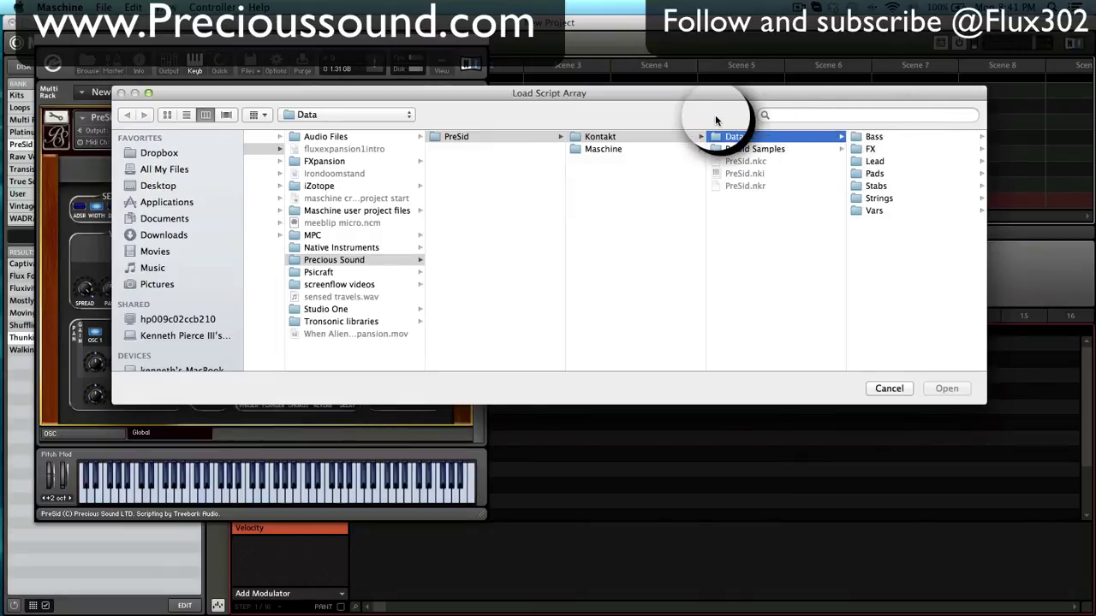
left_click(875, 210)
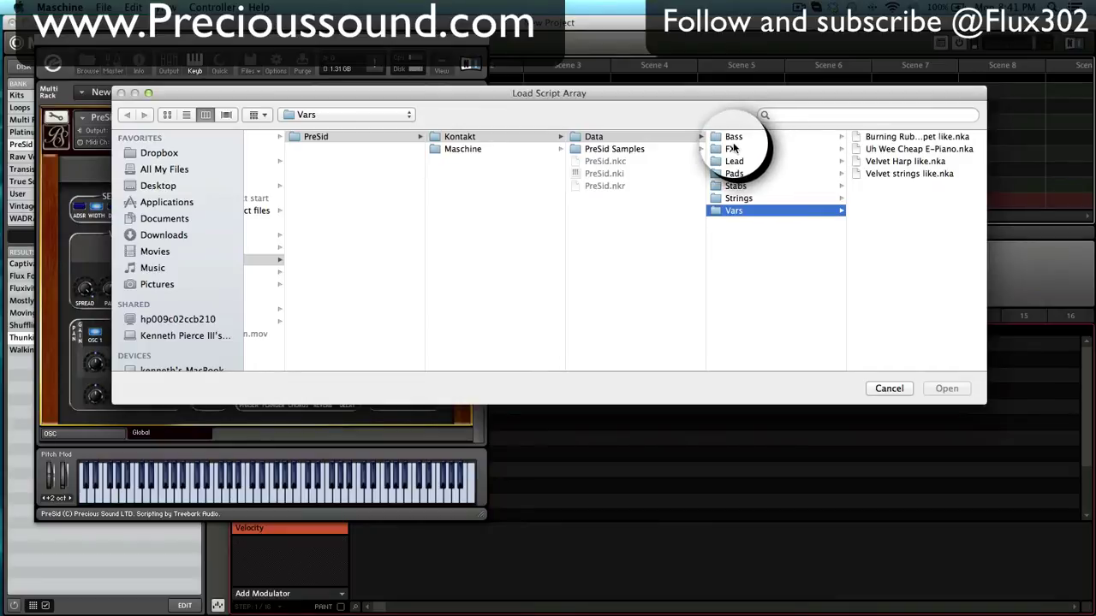
left_click(741, 147)
left_click(738, 138)
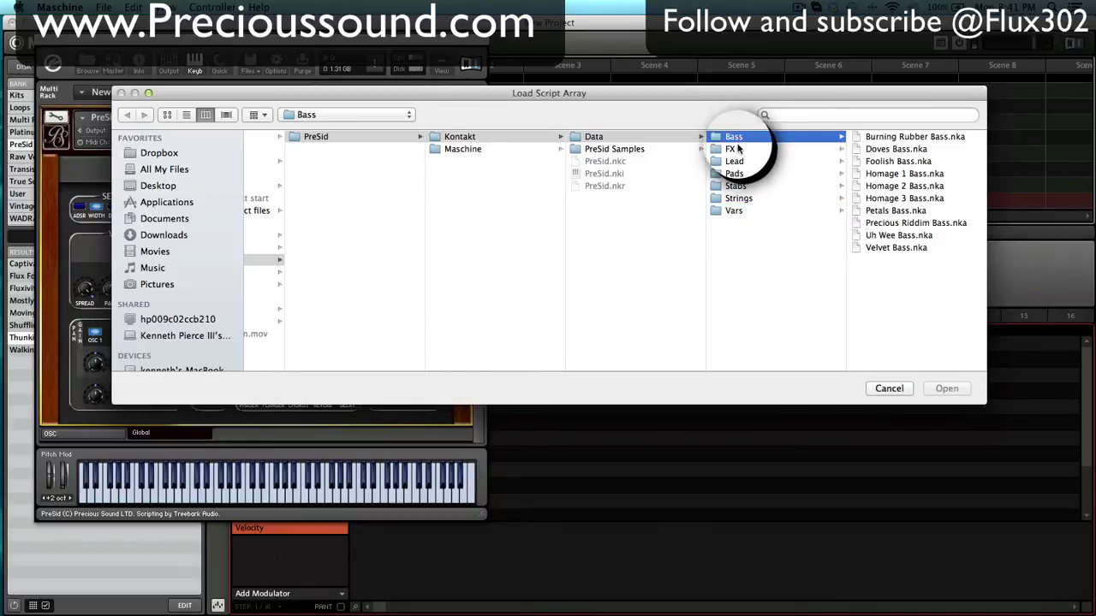
double_click(897, 137)
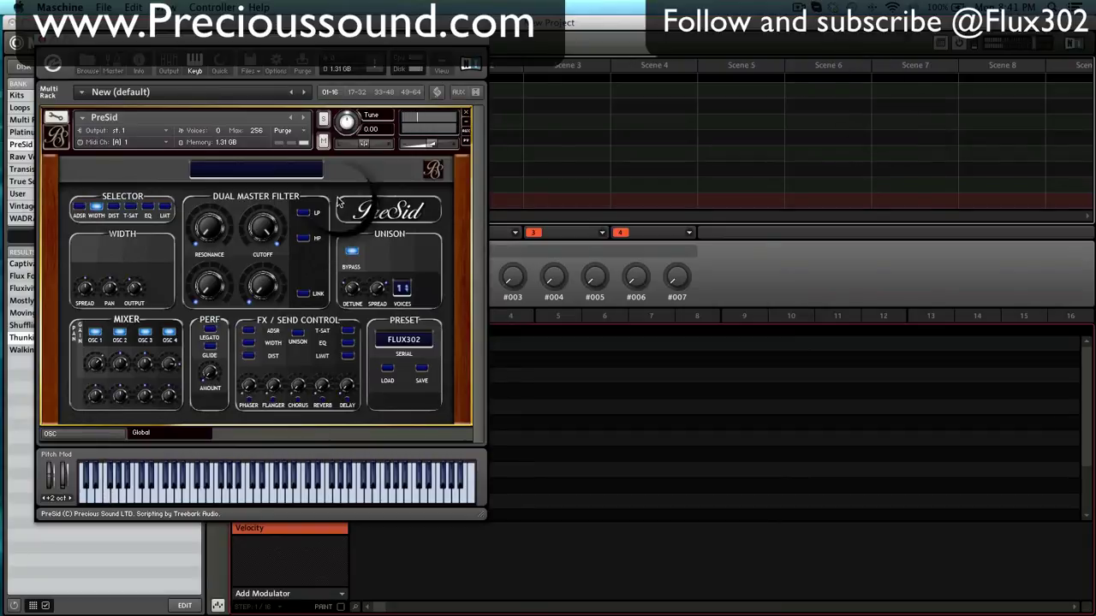
- Load another preset from the Bass folder, followed by the Homage 1 Lead preset from the Lead folder
left_click(389, 374)
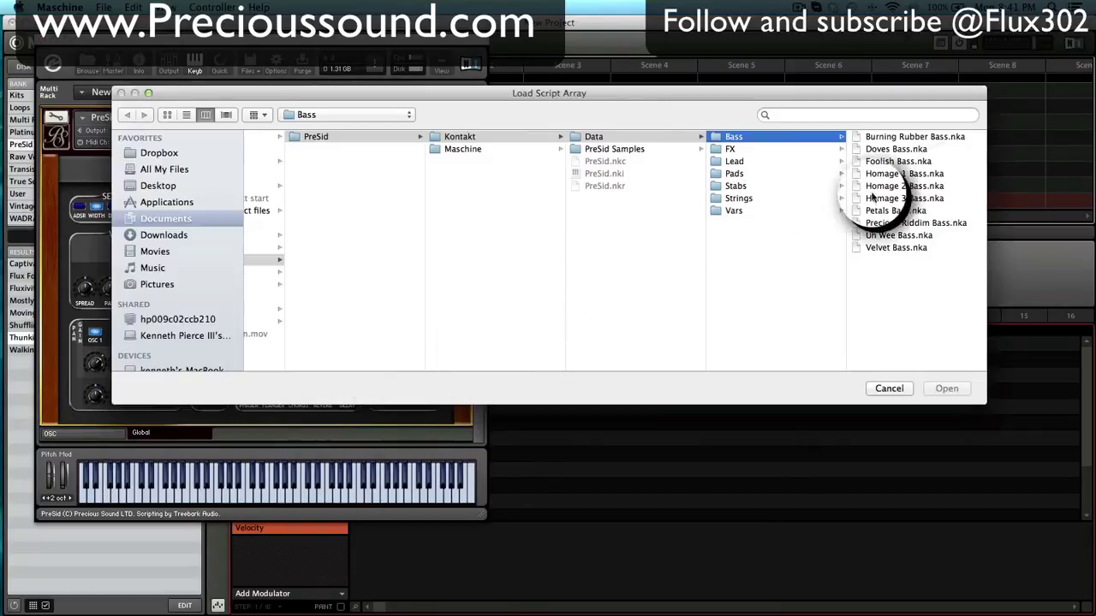
double_click(927, 168)
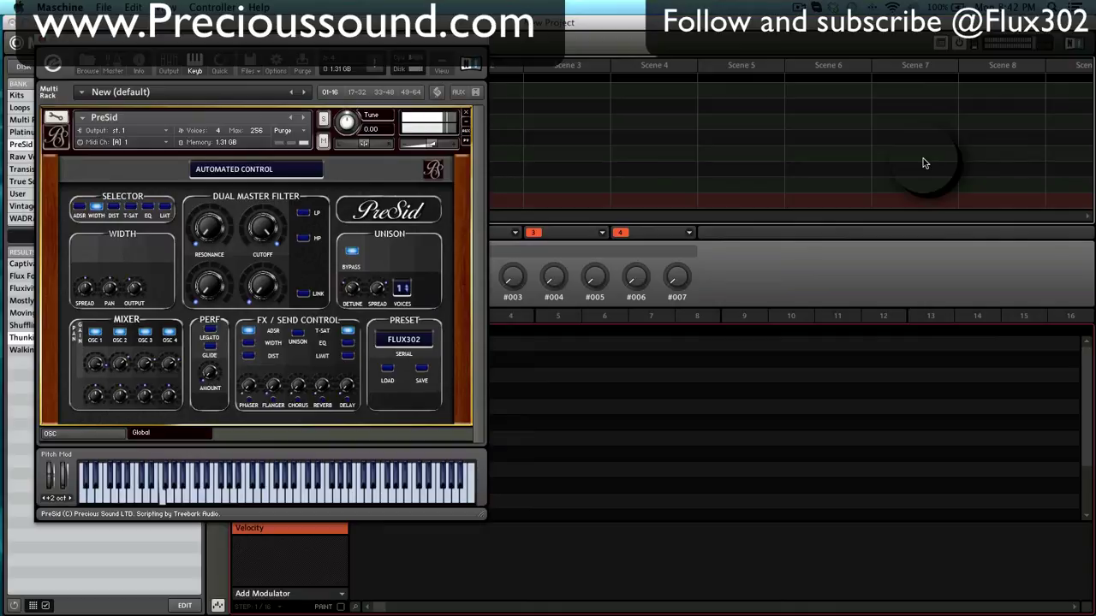
left_click(386, 373)
left_click(735, 162)
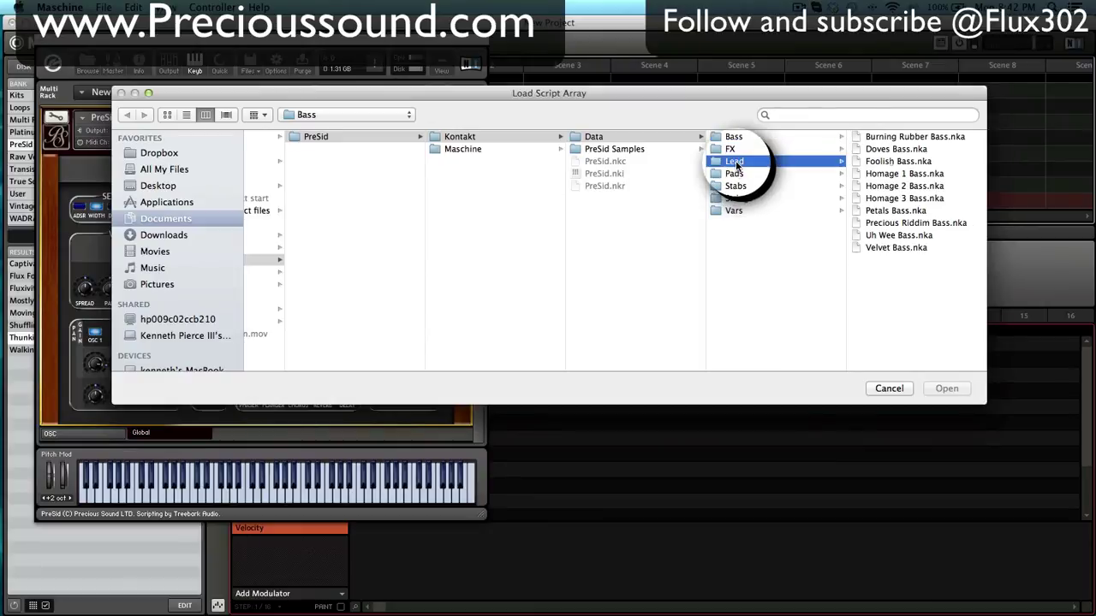
double_click(912, 174)
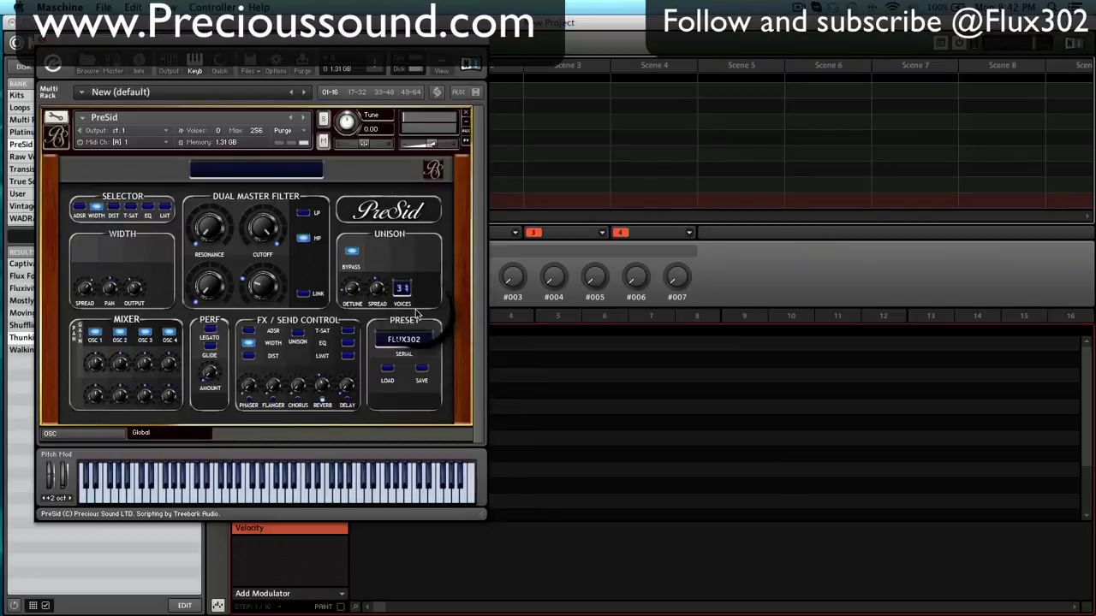
- Load the Homage 3 Main Lead preset from the Lead folder
left_click(388, 370)
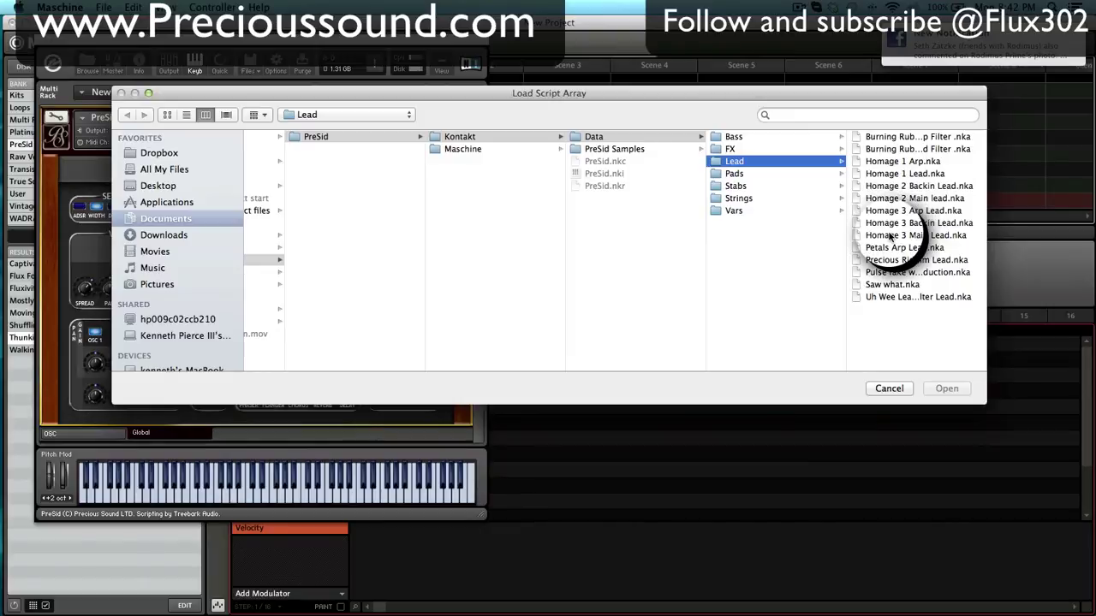
left_click(891, 235)
left_click(946, 388)
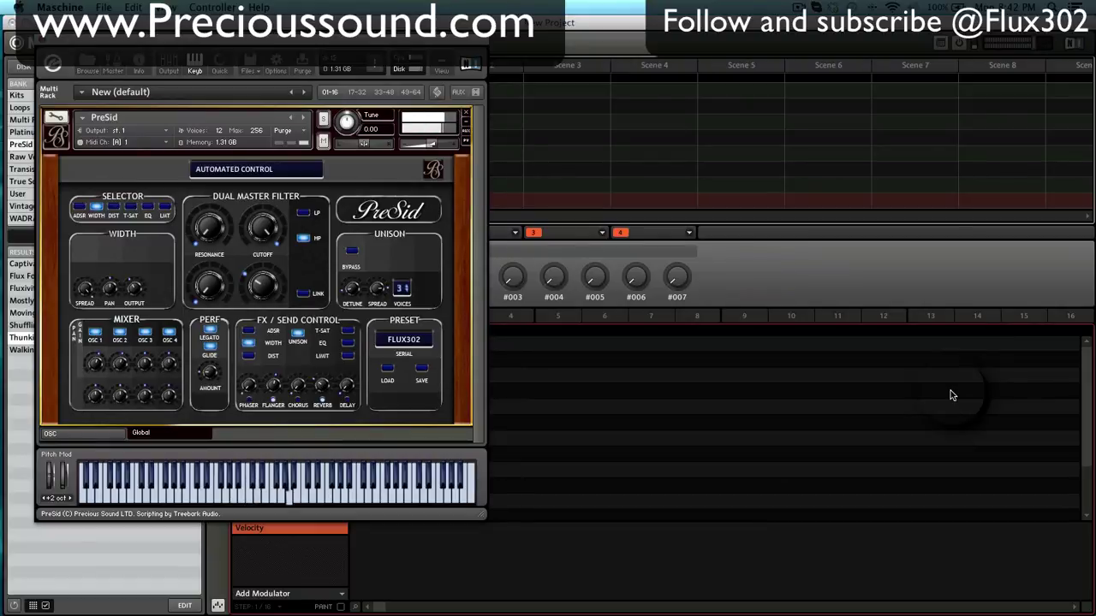
- Load the Uh Wee Delayed Stabs preset from the Stabs folder
left_click(387, 373)
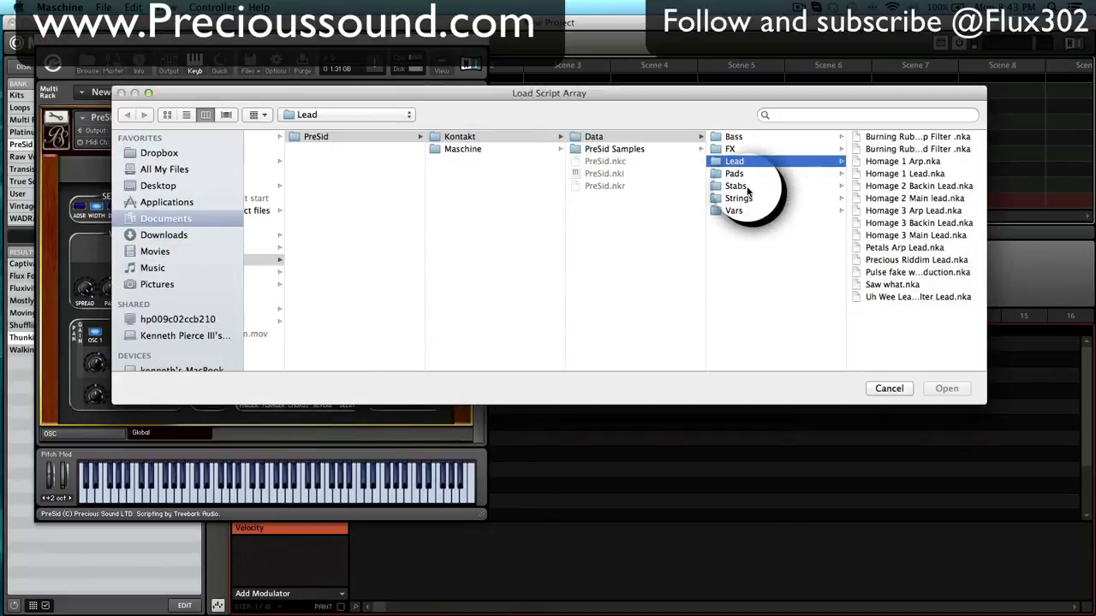
left_click(759, 190)
double_click(897, 141)
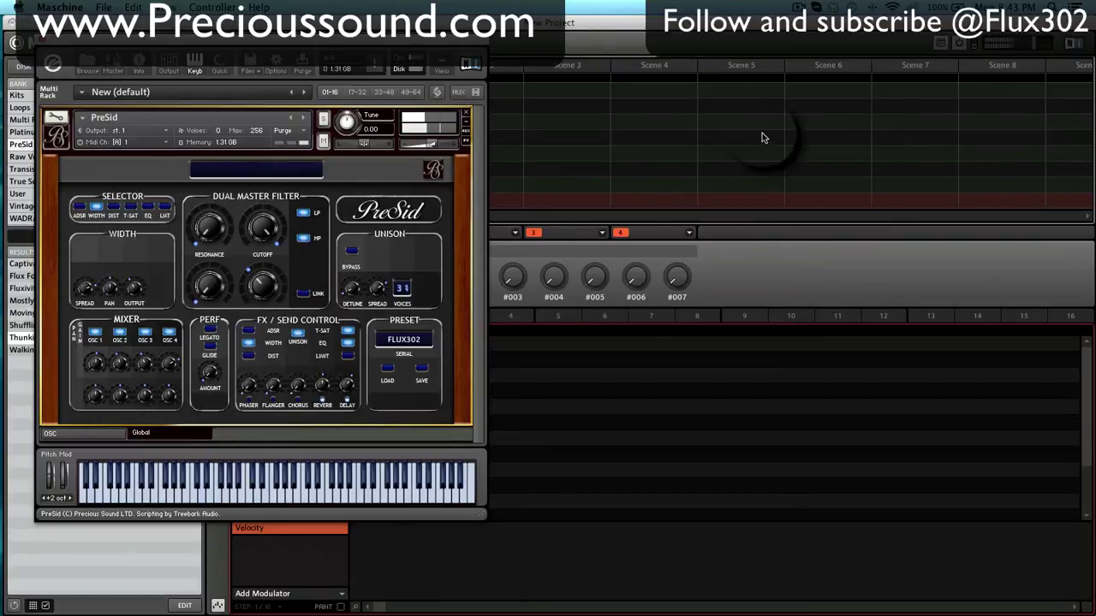
- Load the Strings preset from the Strings folder, followed by the Strings3 preset
left_click(387, 369)
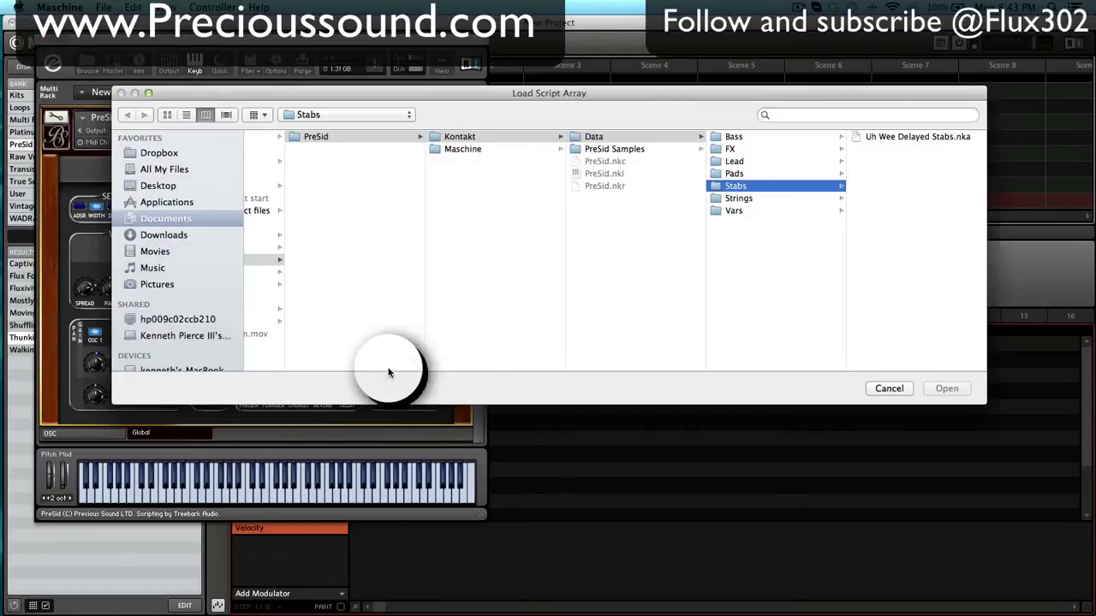
left_click(813, 198)
double_click(886, 138)
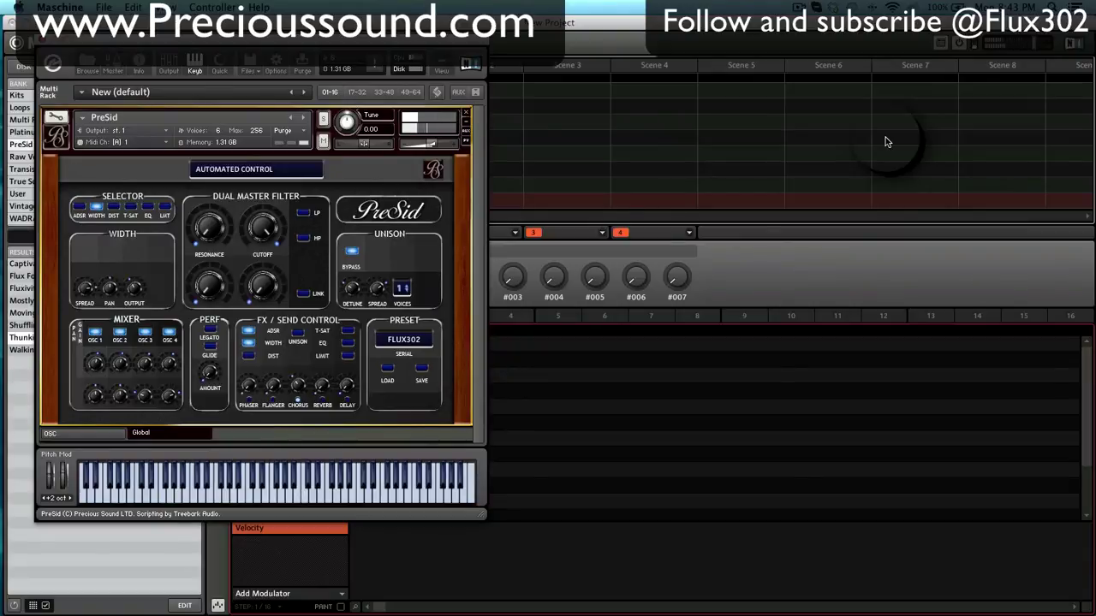
left_click(387, 369)
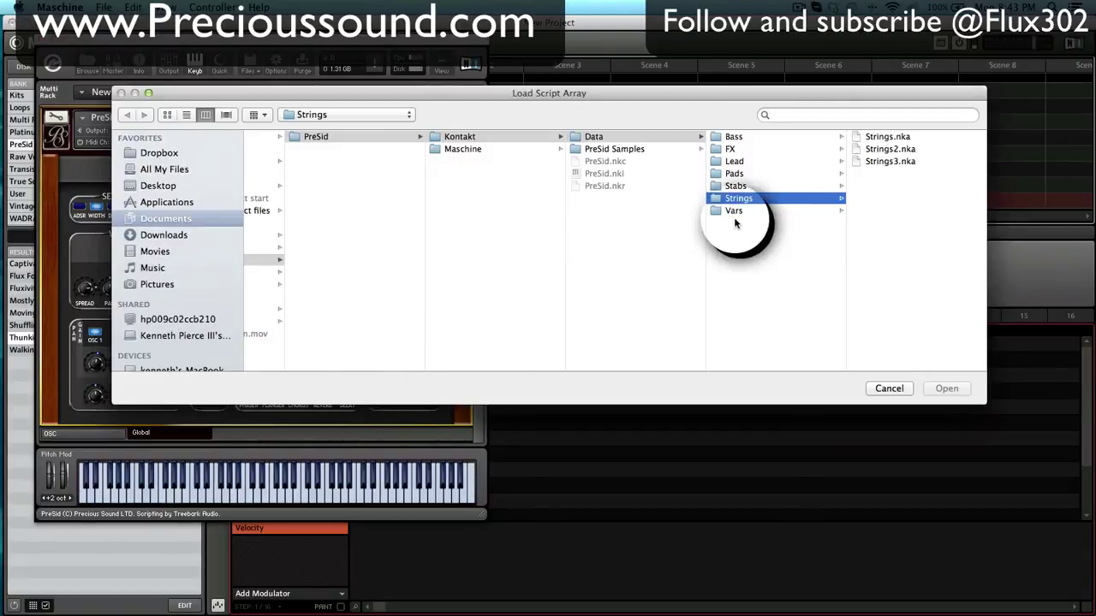
double_click(877, 161)
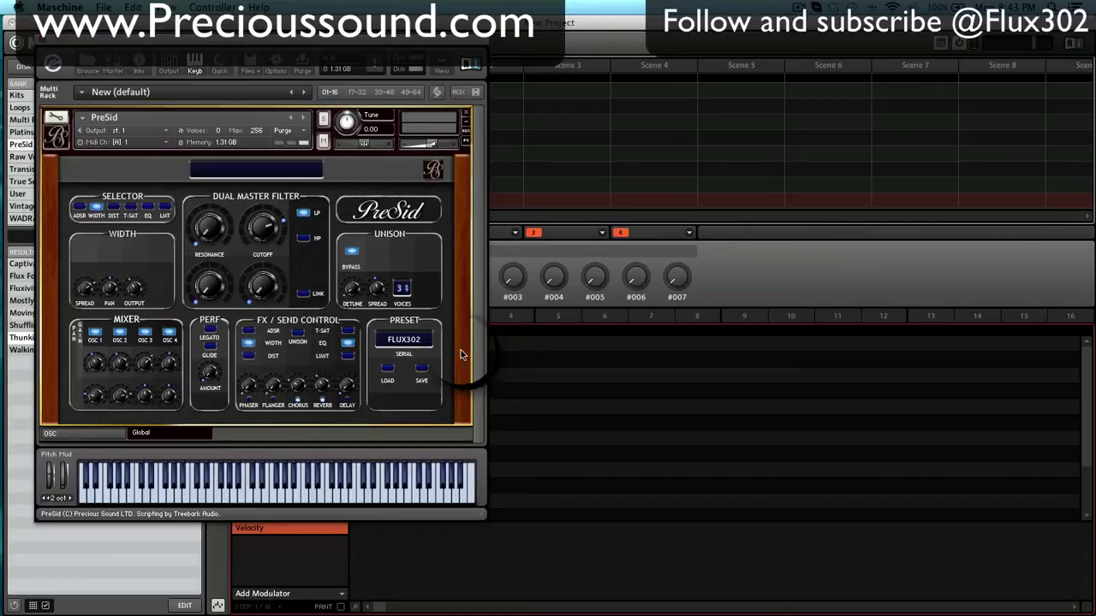
left_click(387, 374)
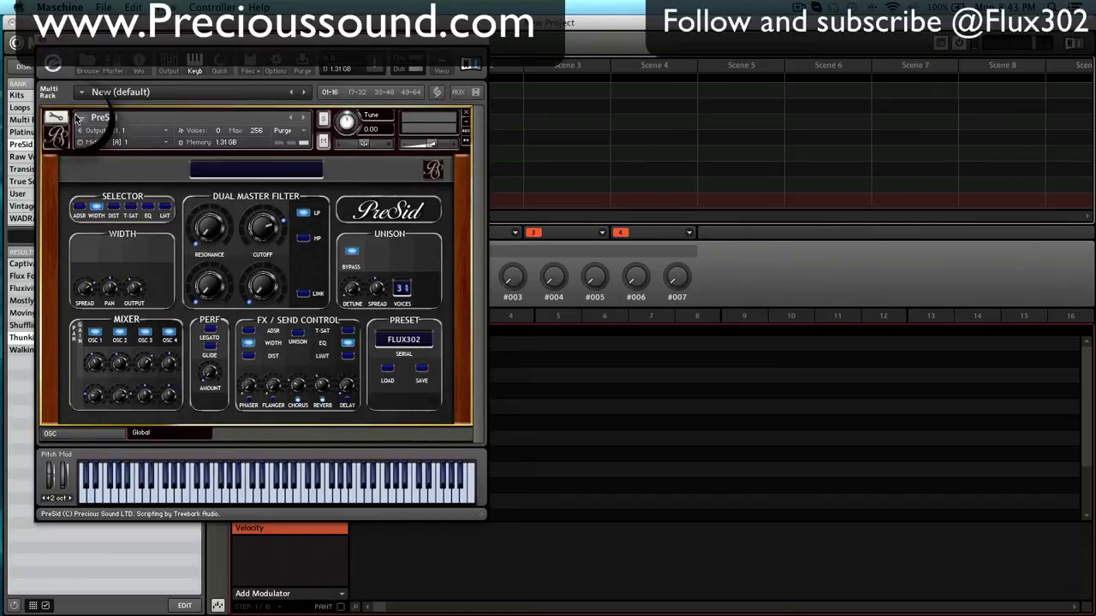
- Clear the rack, load a fresh PreSid.nki instrument from the PreSid Kontakt folder, and hide the file browser
left_click(85, 62)
left_click(85, 63)
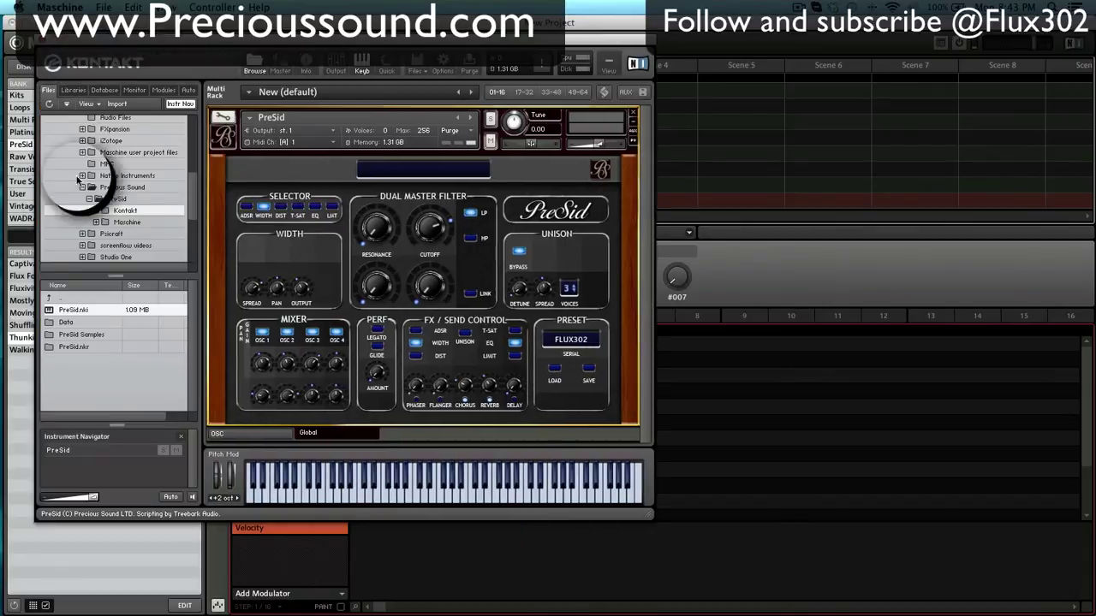
double_click(75, 311)
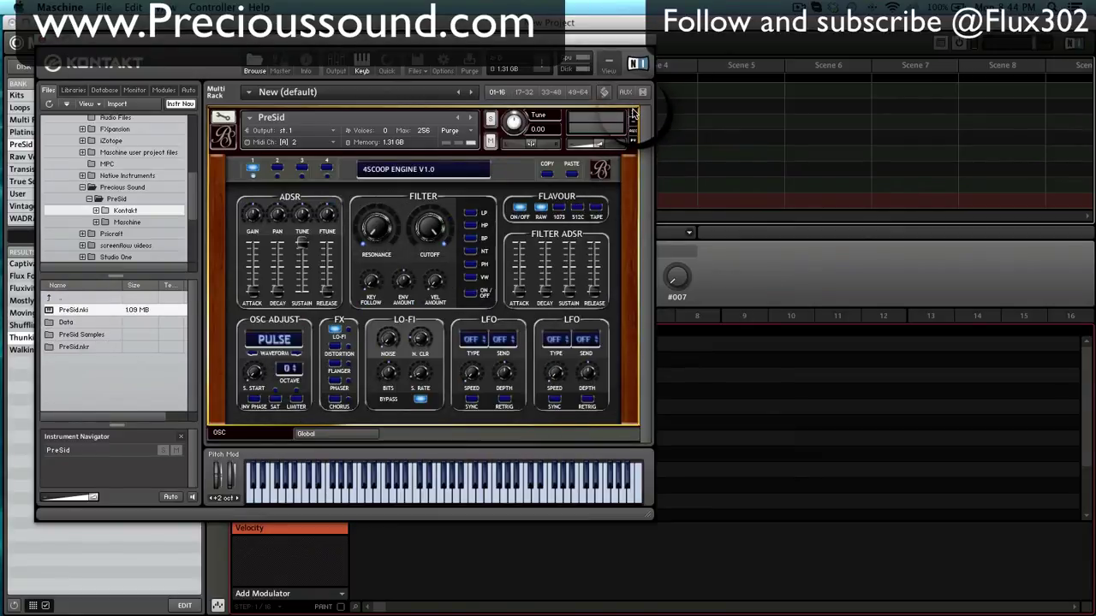
left_click(634, 114)
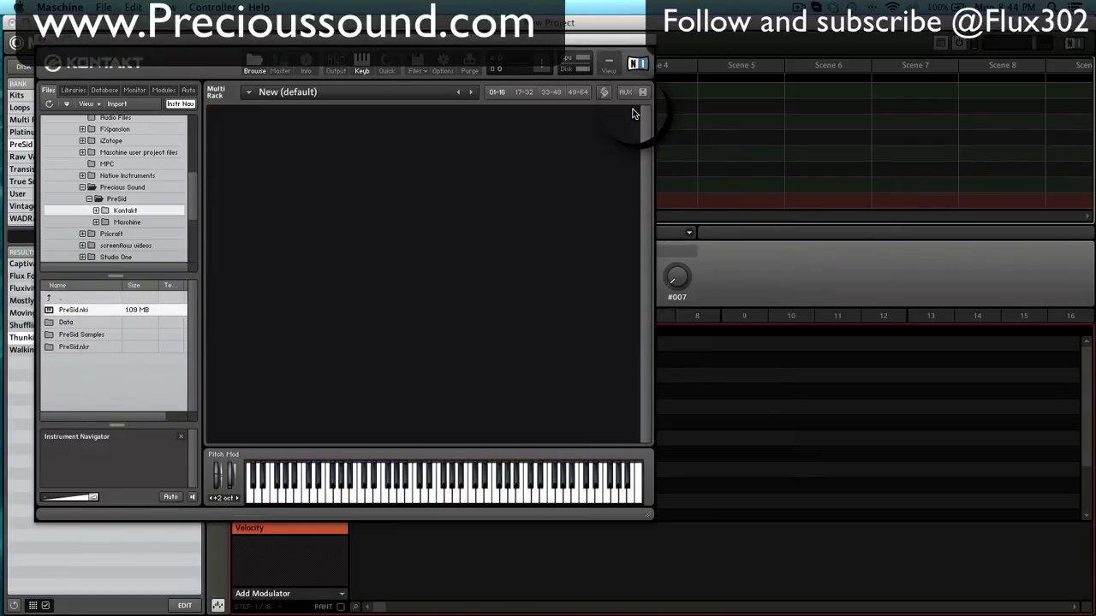
double_click(83, 311)
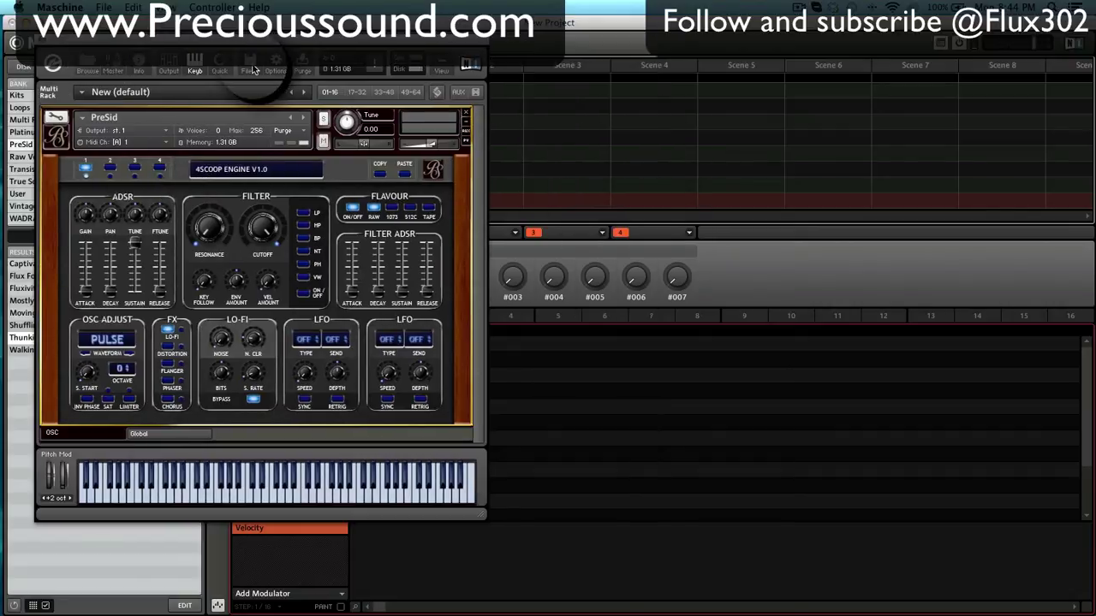
left_click(254, 72)
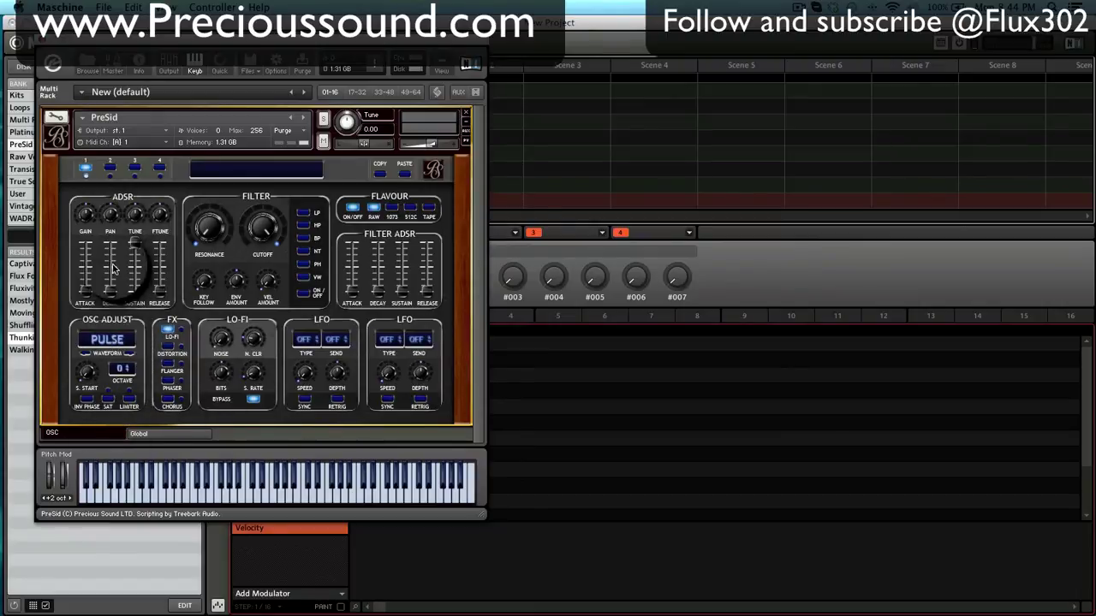
- Power on oscillators 2 and 3 with the RAW flavour and set oscillator 1's waveform to CUS 3
left_click(109, 168)
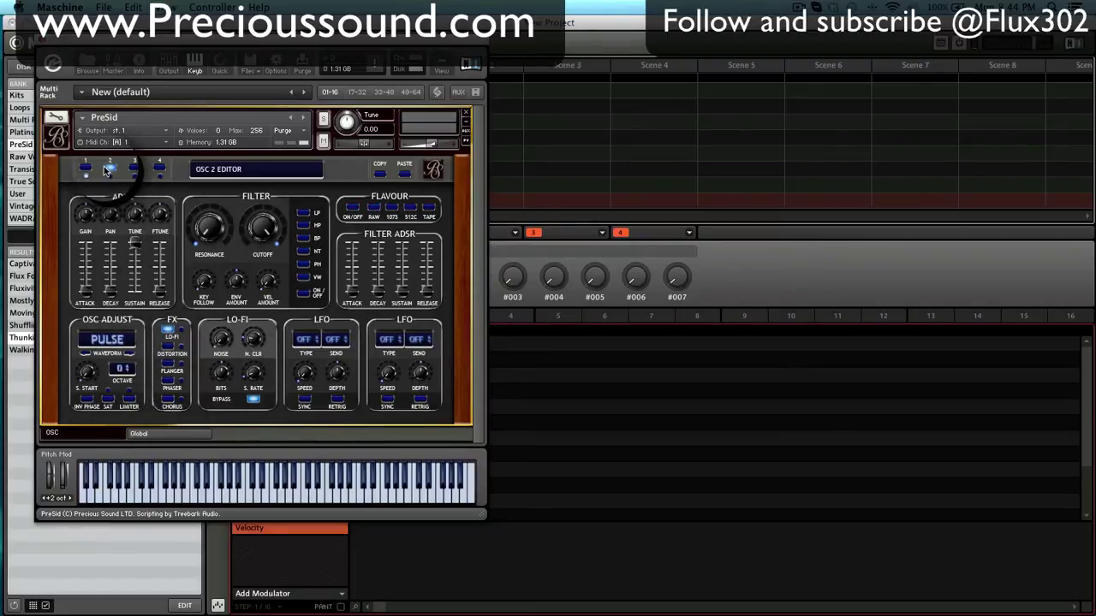
left_click(134, 167)
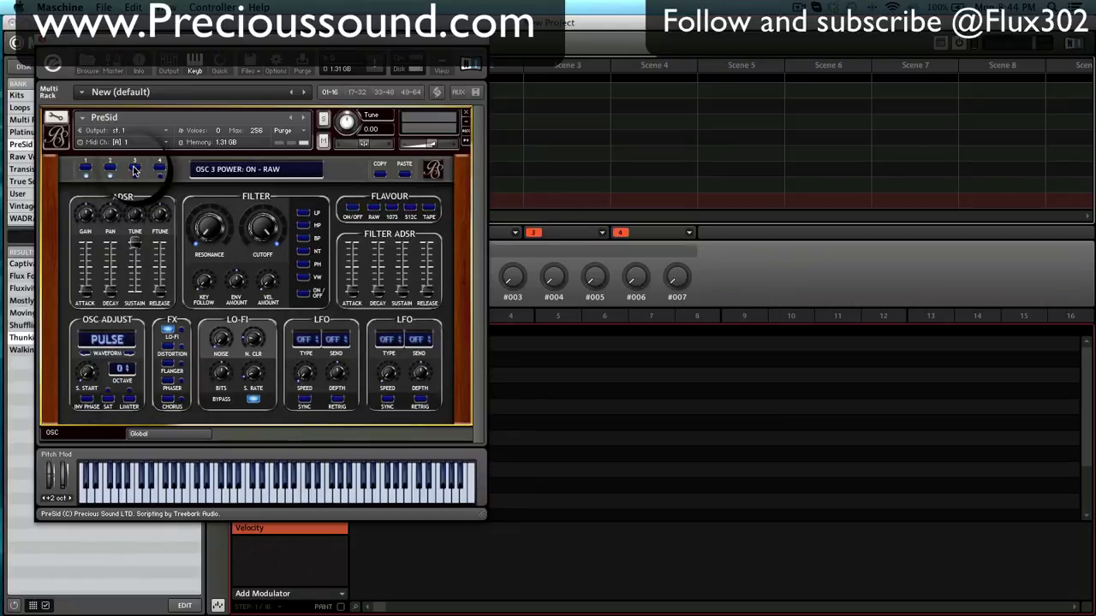
left_click(85, 169)
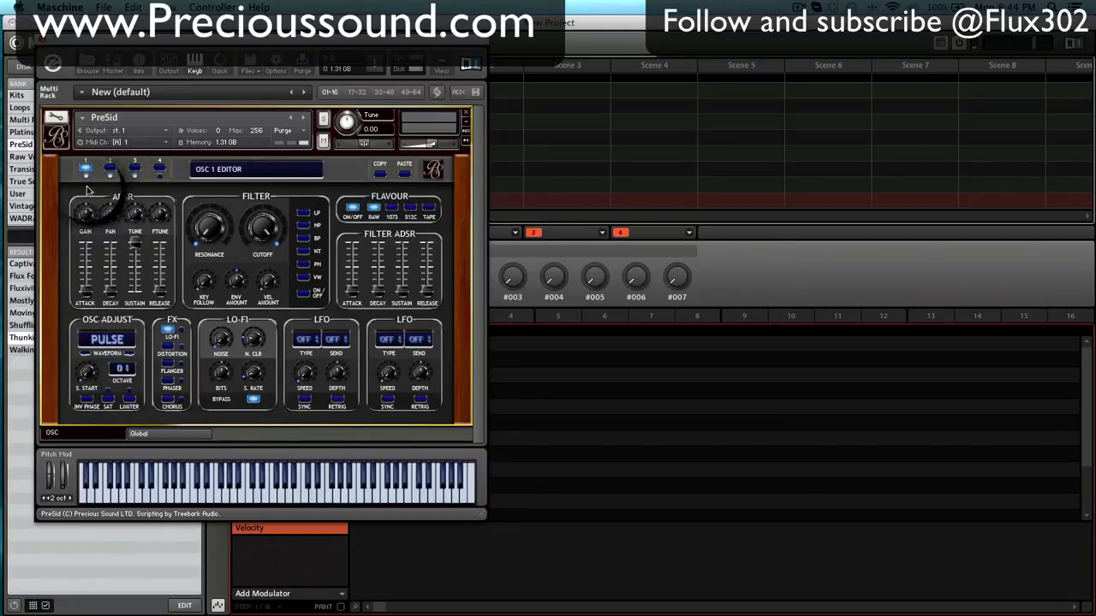
left_click(112, 340)
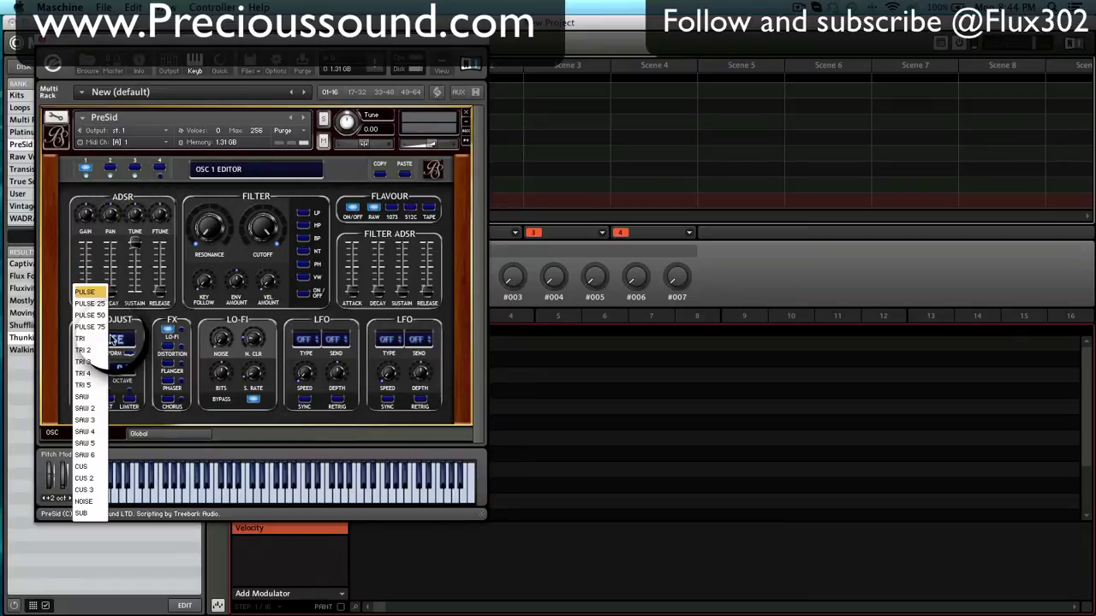
left_click(83, 489)
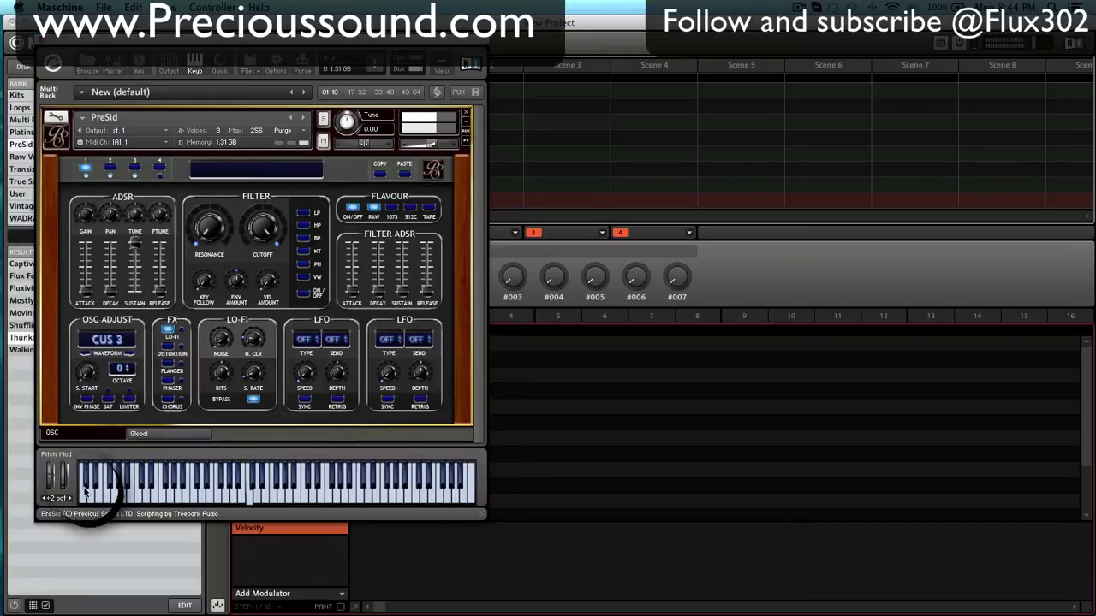
- Set oscillator 2 to the SAW 2 waveform with the 1073 flavour and an octave of -2
left_click(109, 168)
left_click(111, 341)
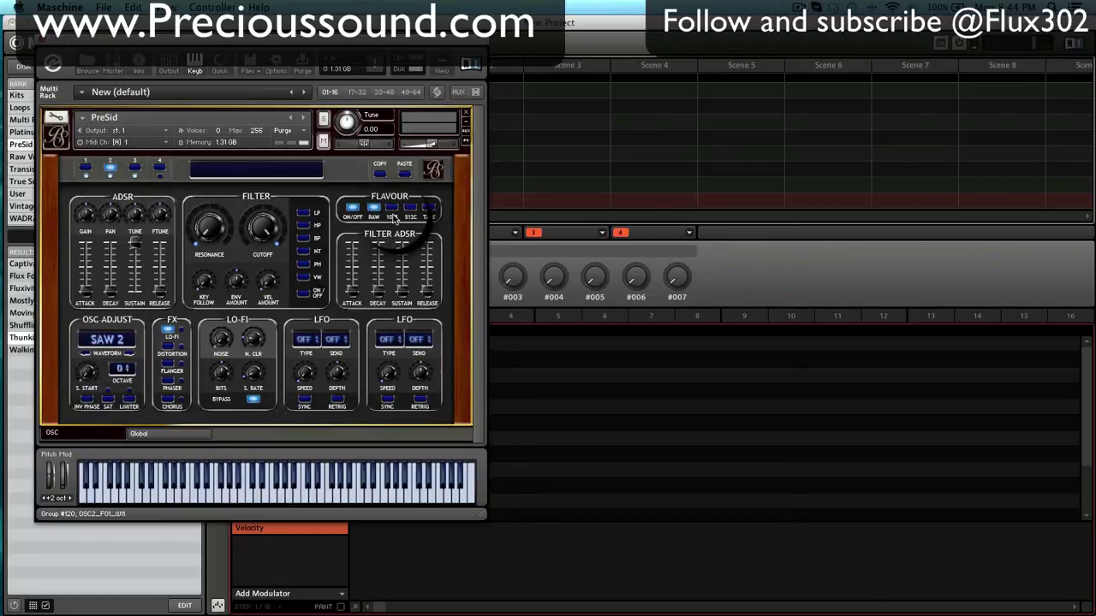
left_click(121, 369)
left_click(117, 398)
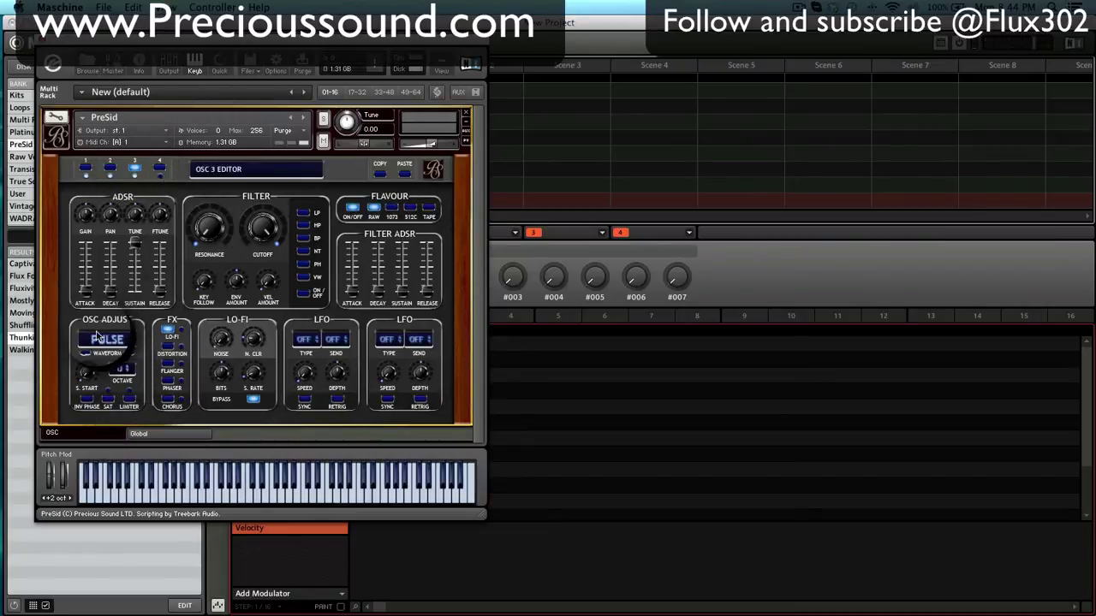
- Set oscillator 3 to the PULSE waveform with the 1073 flavour, trying octaves -3 and -2 before choosing +2
left_click(392, 216)
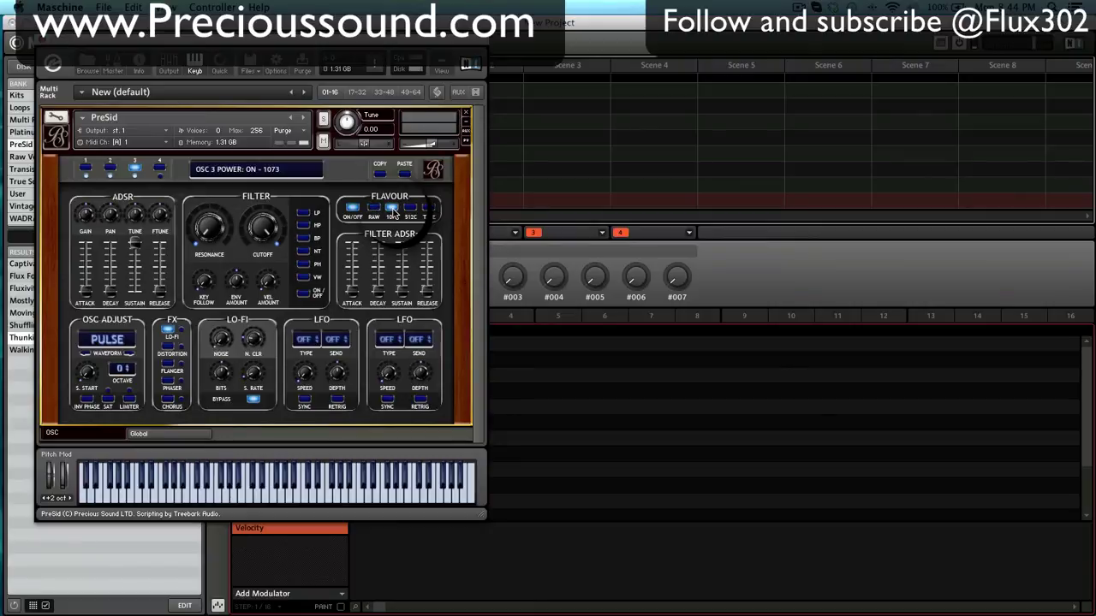
left_click(121, 369)
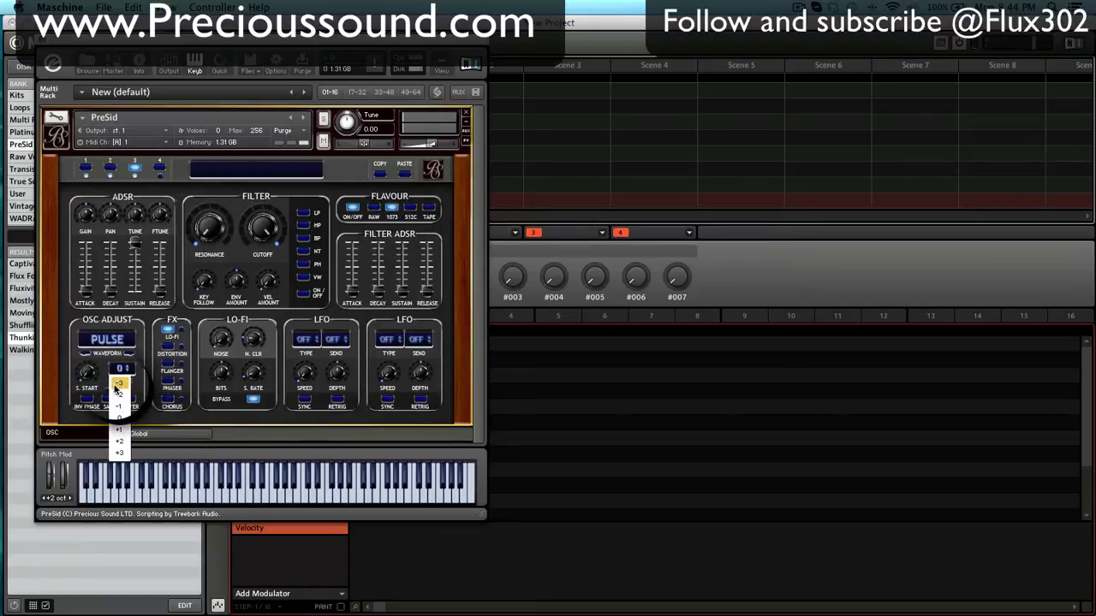
left_click(118, 385)
left_click(121, 371)
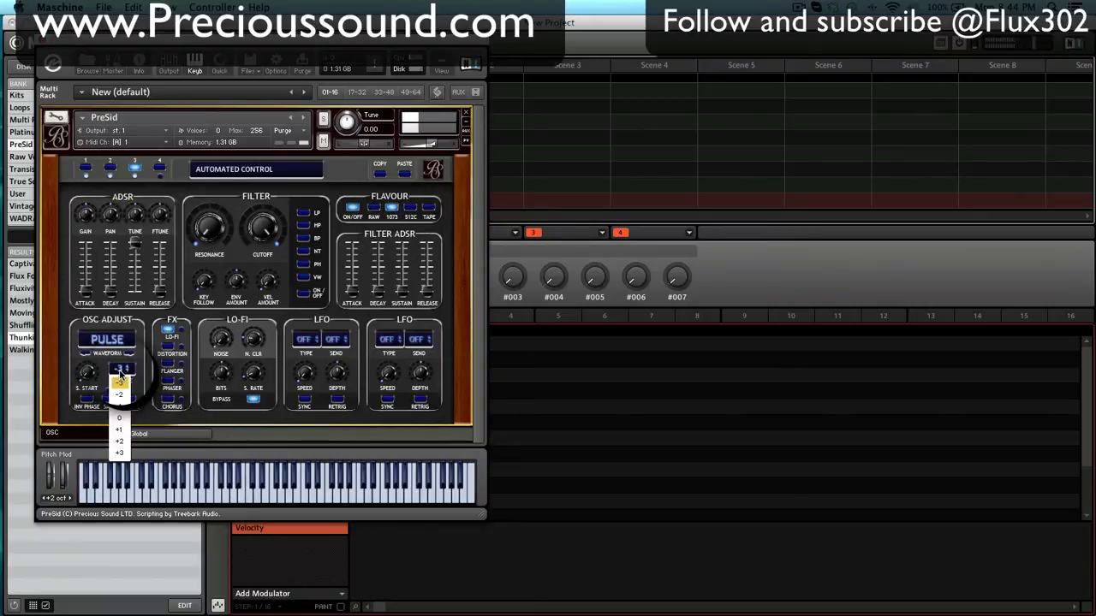
left_click(120, 369)
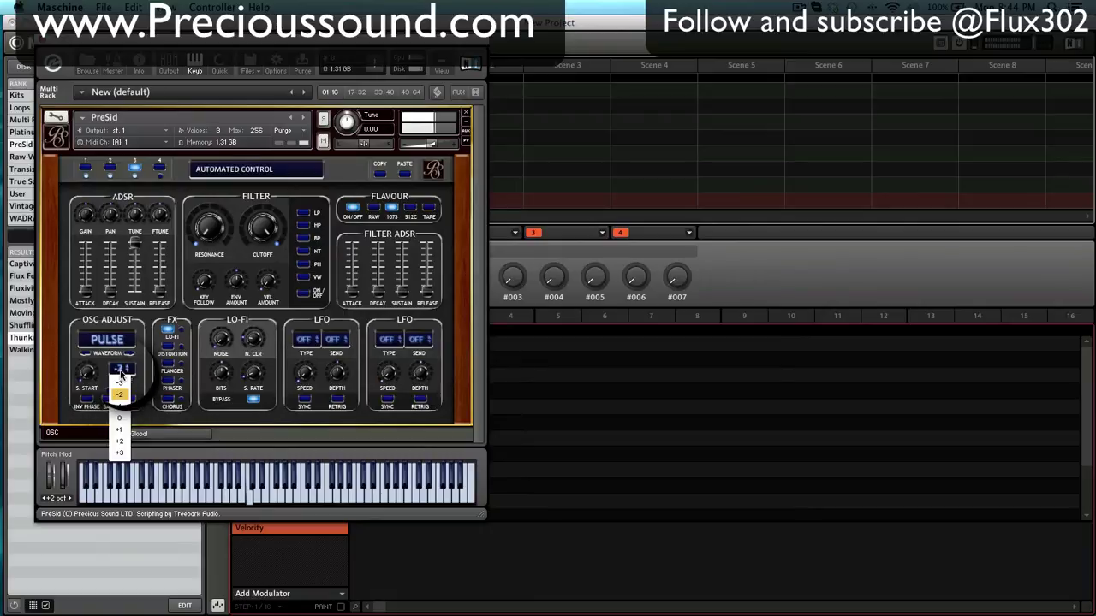
left_click(120, 441)
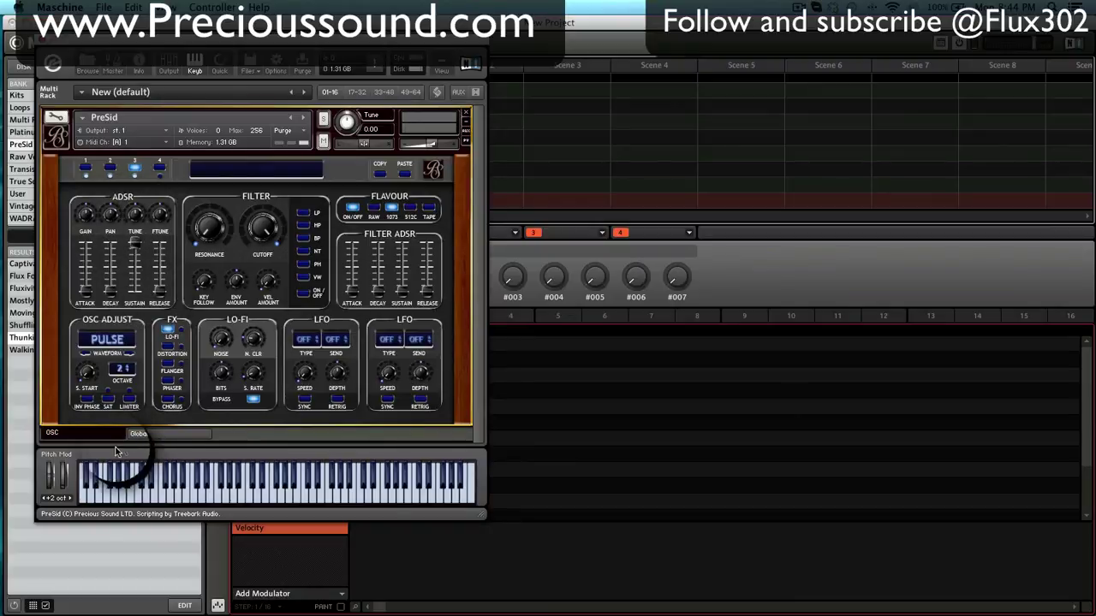
- Bring up oscillator 3's saturator controls and turn on its lowpass filter with the cutoff at 5.8 kHz
left_click(145, 435)
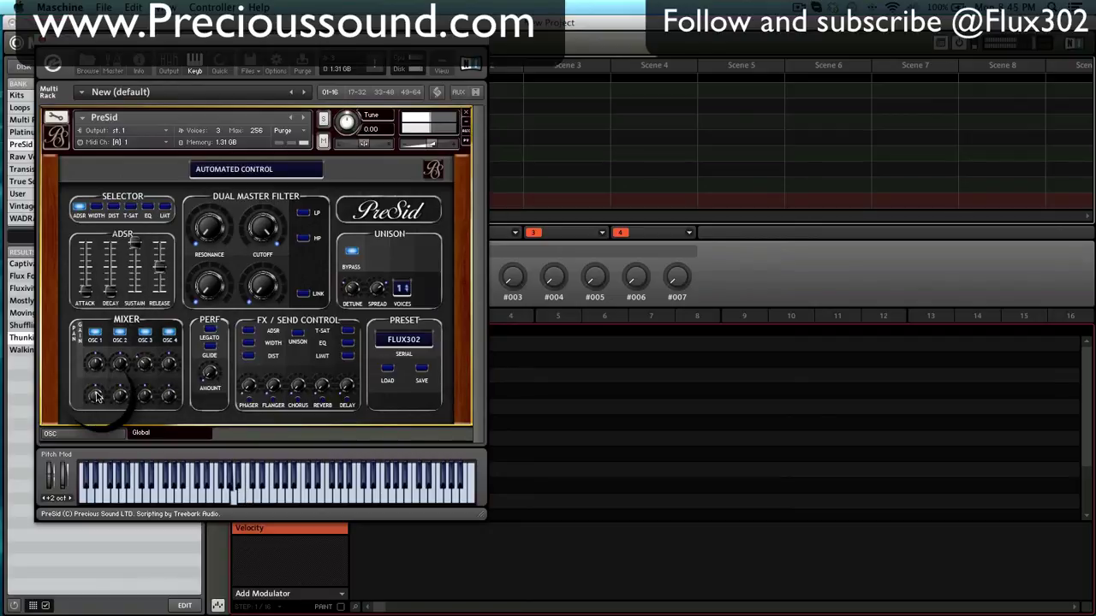
left_click(95, 435)
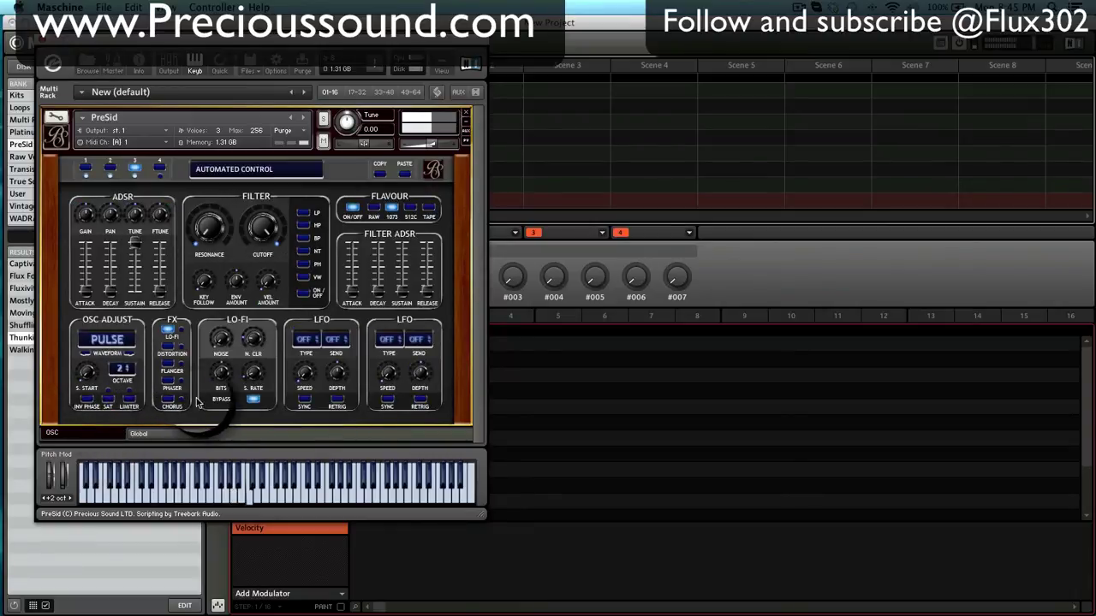
left_click(107, 400)
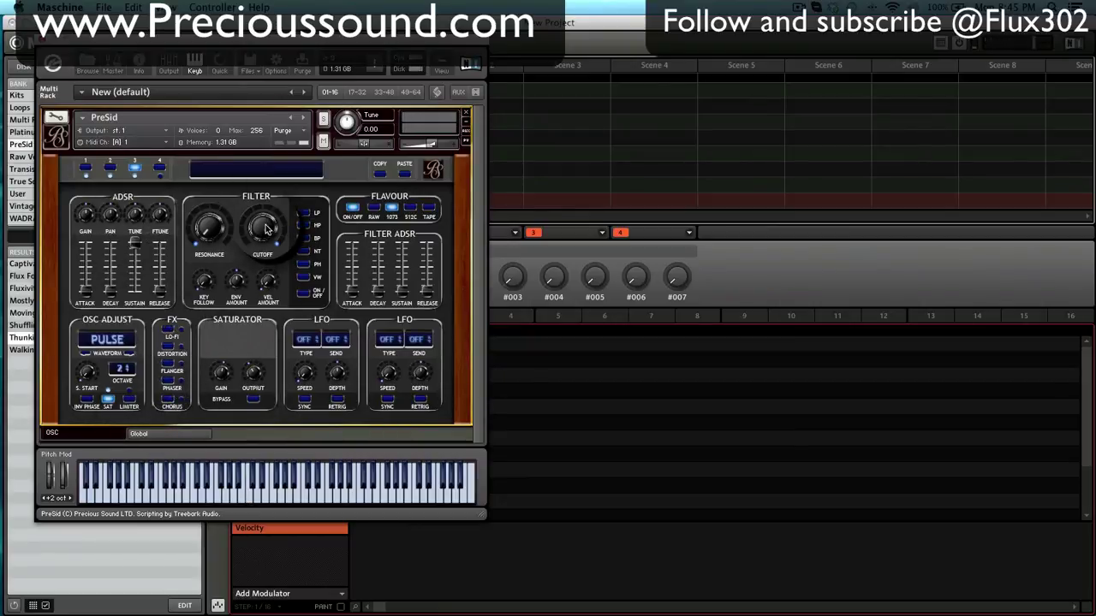
left_click(304, 214)
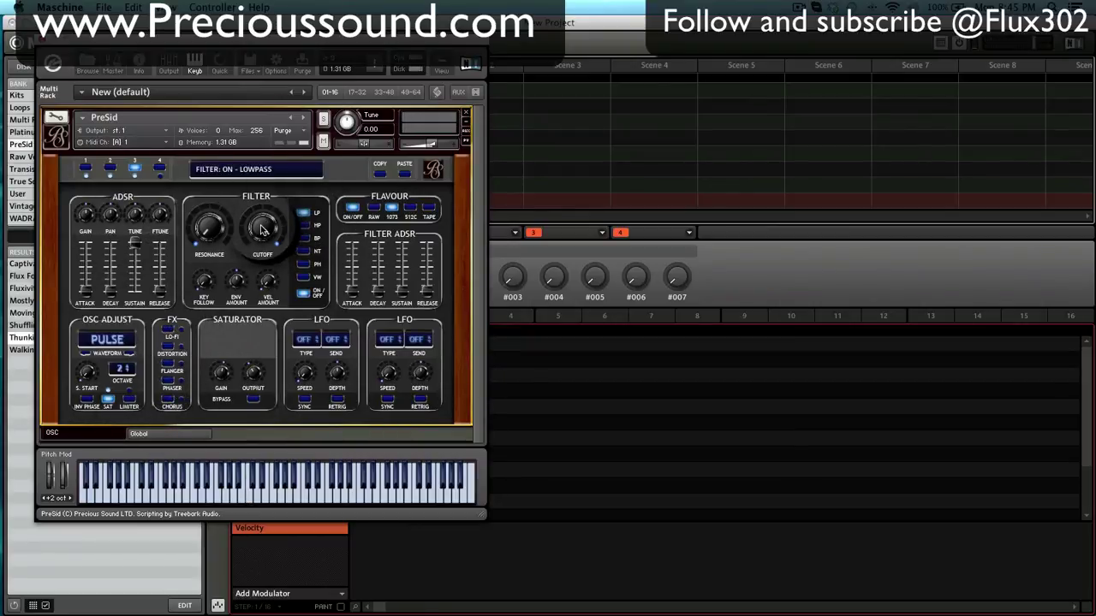
left_click_drag(262, 238, 254, 267)
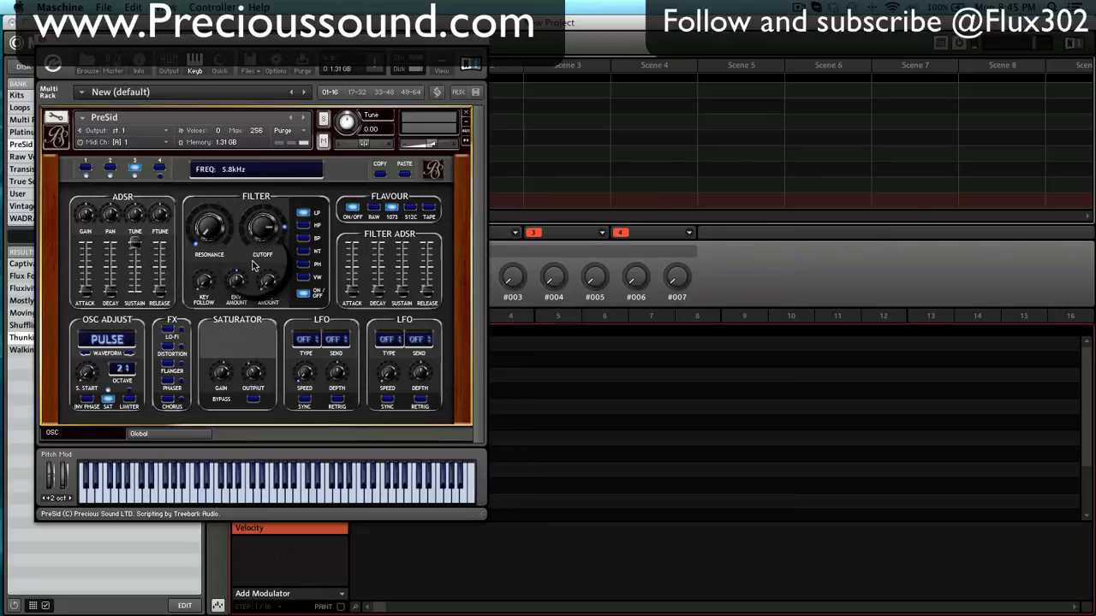
- Route oscillator 3's first LFO as a SINE to FILT, adjust its depth and speed with sync on, and switch the filter to highpass
left_click(304, 339)
left_click(300, 368)
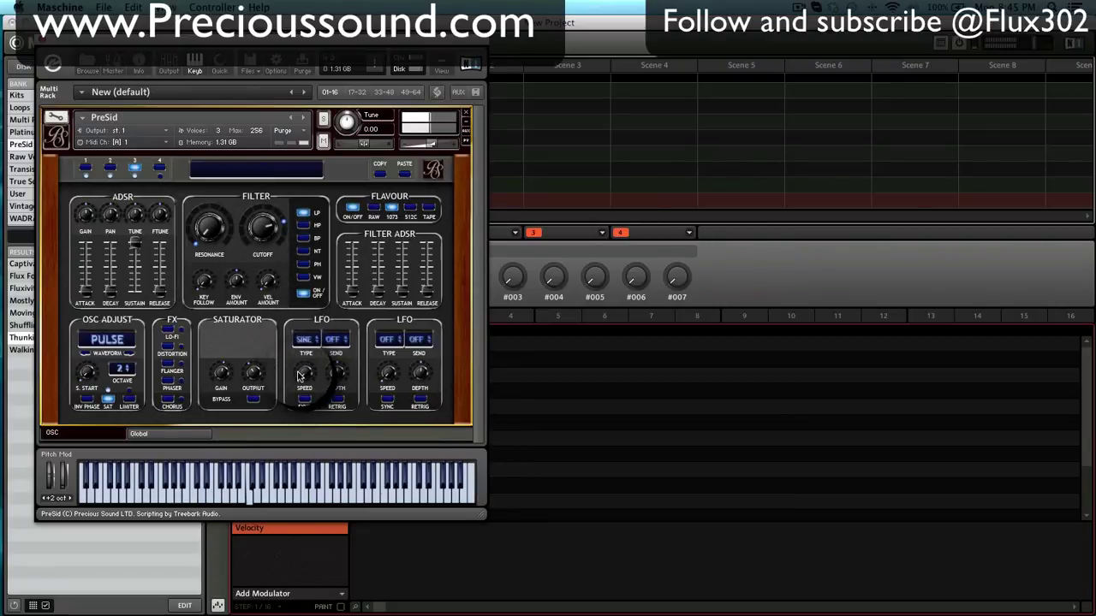
left_click(334, 338)
left_click(329, 367)
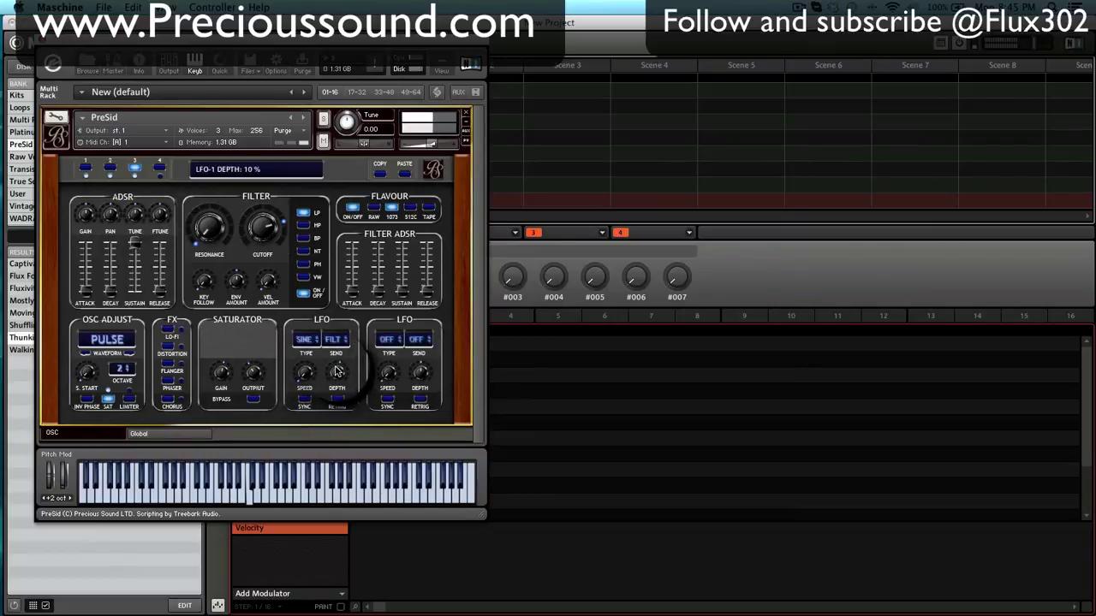
left_click_drag(338, 370, 302, 331)
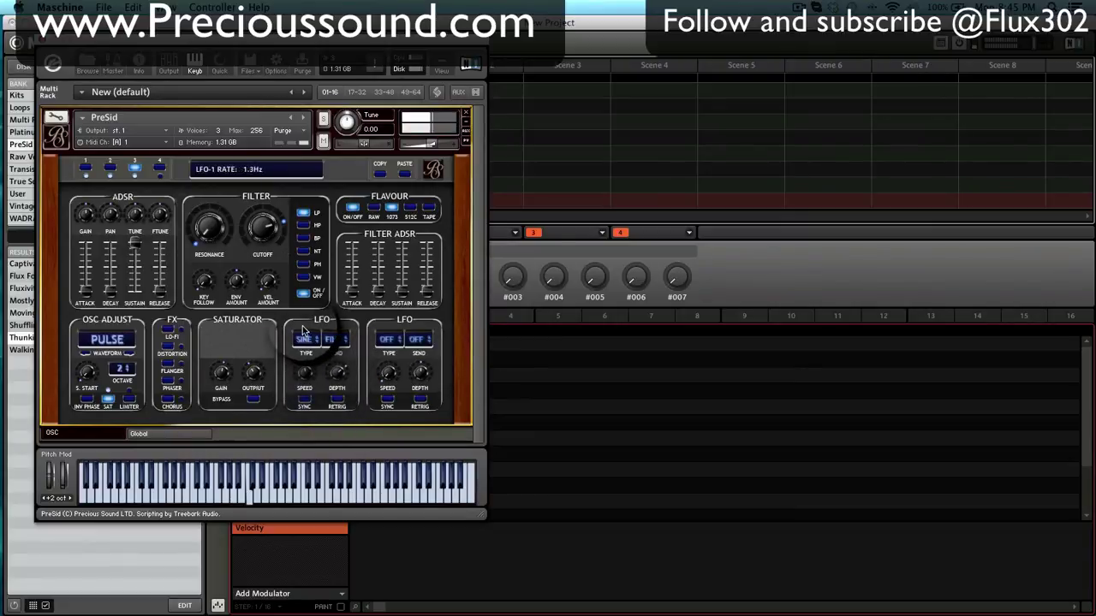
left_click(304, 399)
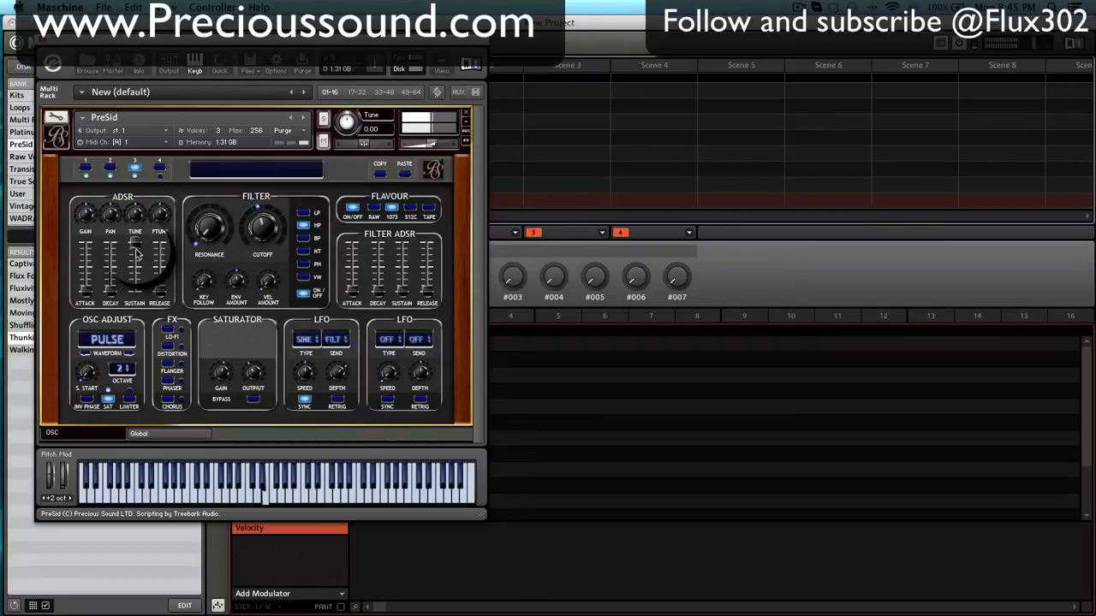
- Enable the lowpass filter on oscillator 2 and send a synced TRI LFO to FILT at about 41% depth
left_click(110, 168)
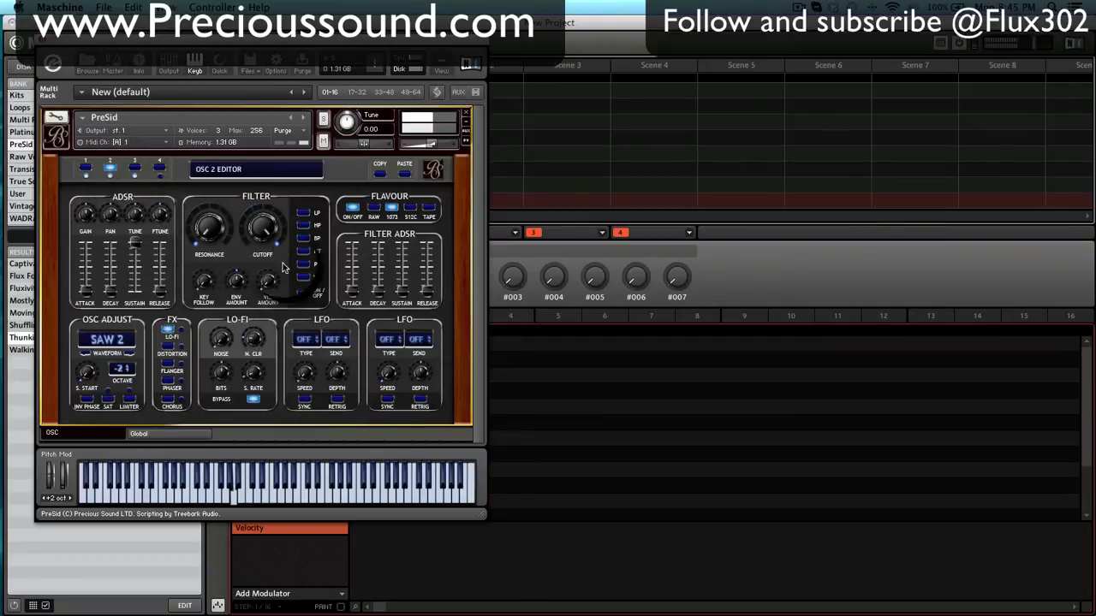
left_click(303, 213)
left_click(305, 340)
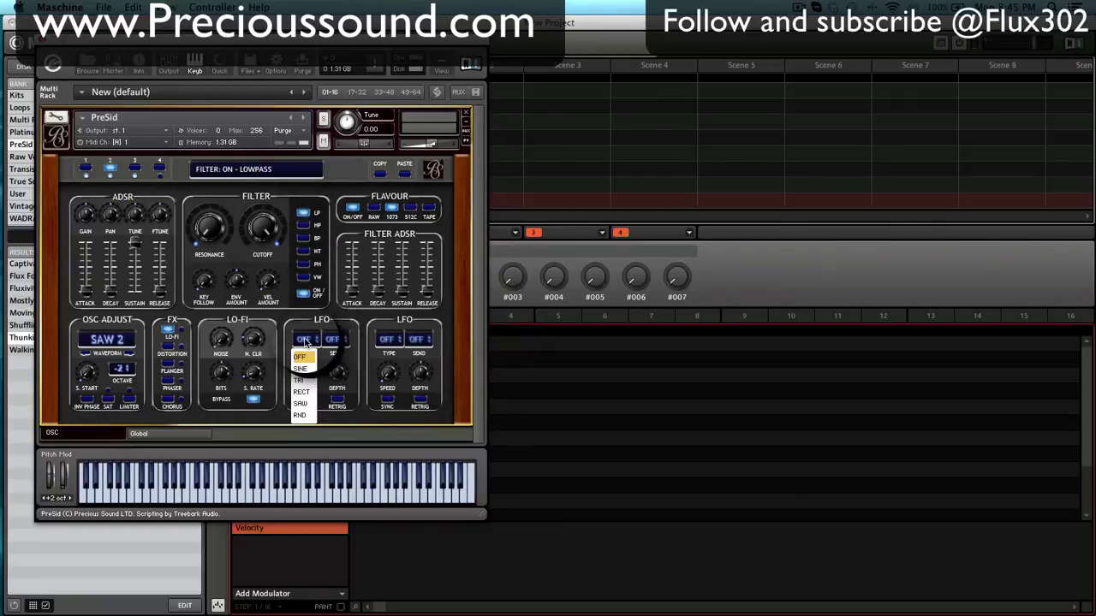
left_click(298, 380)
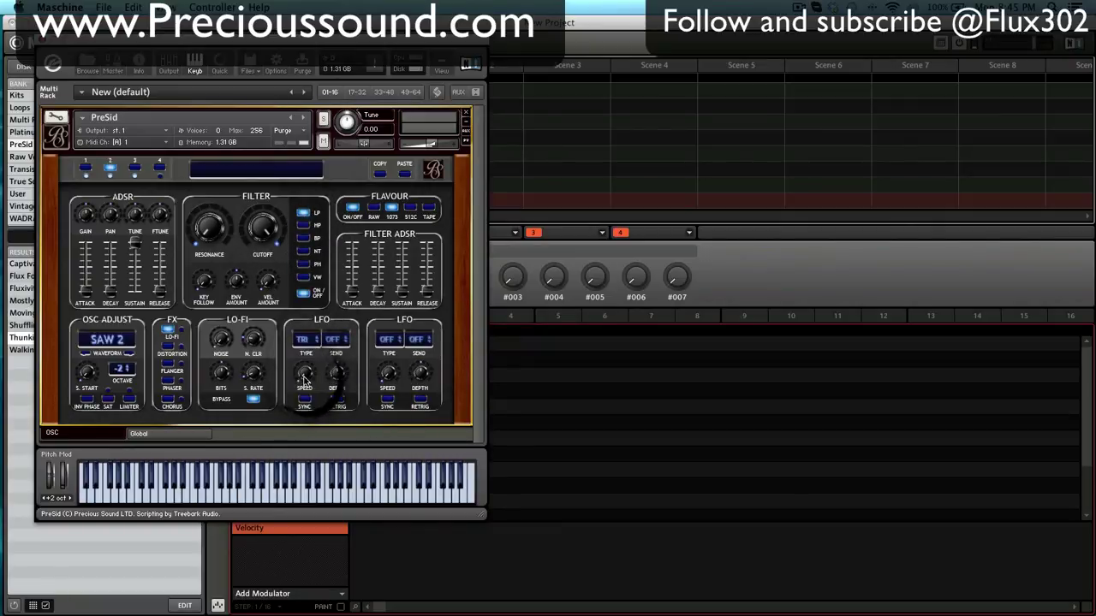
left_click(343, 342)
left_click(332, 361)
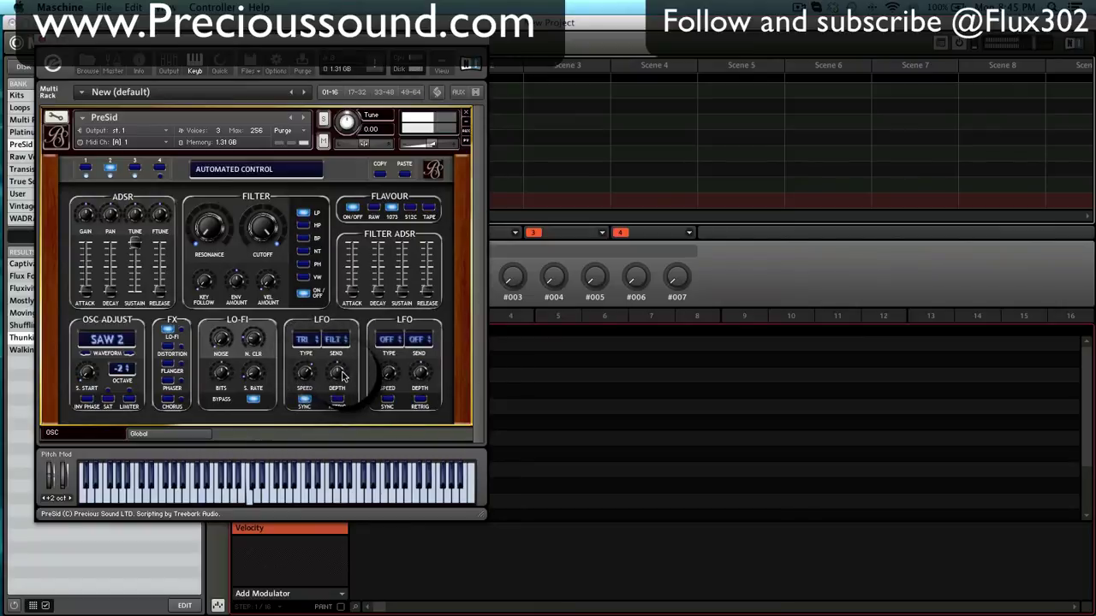
mouse_move(345, 361)
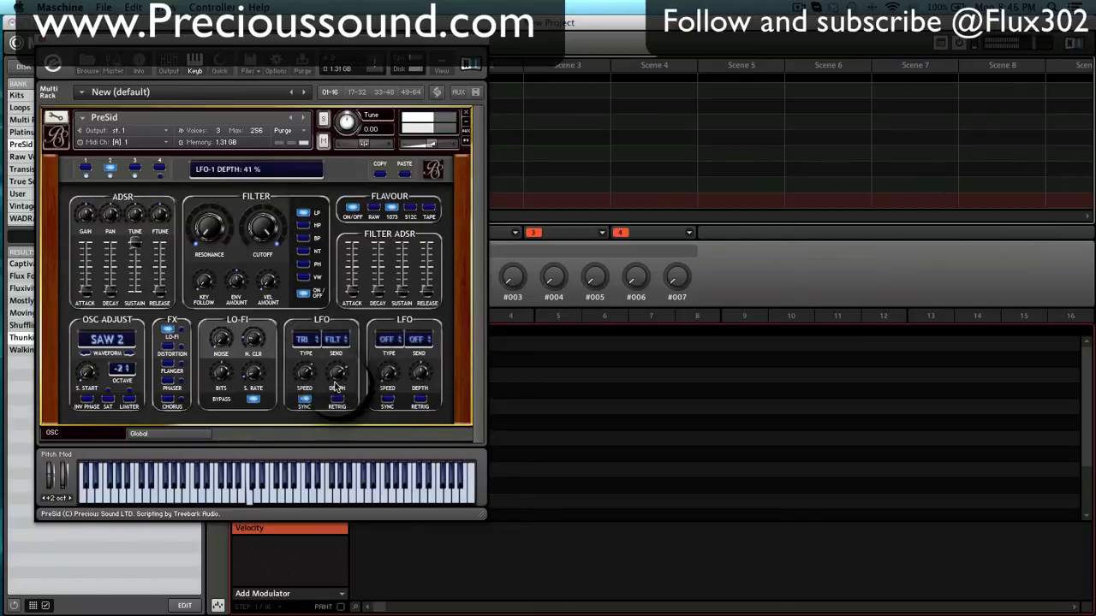
- Raise oscillator 2's filter resonance and lower the cutoff to about 186.8 Hz
mouse_move(266, 231)
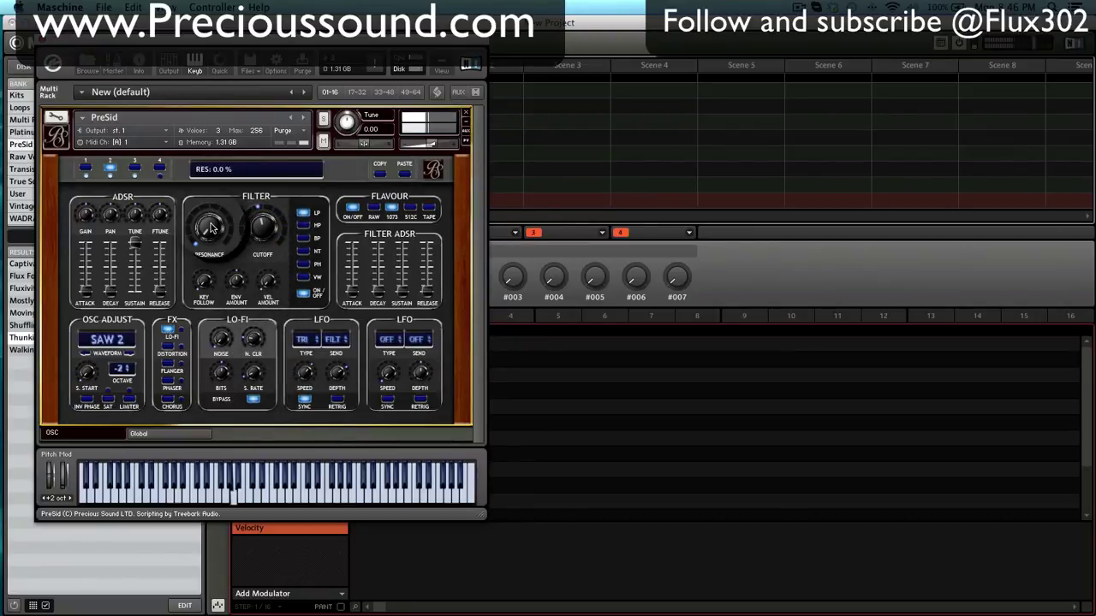
left_click_drag(209, 224, 207, 167)
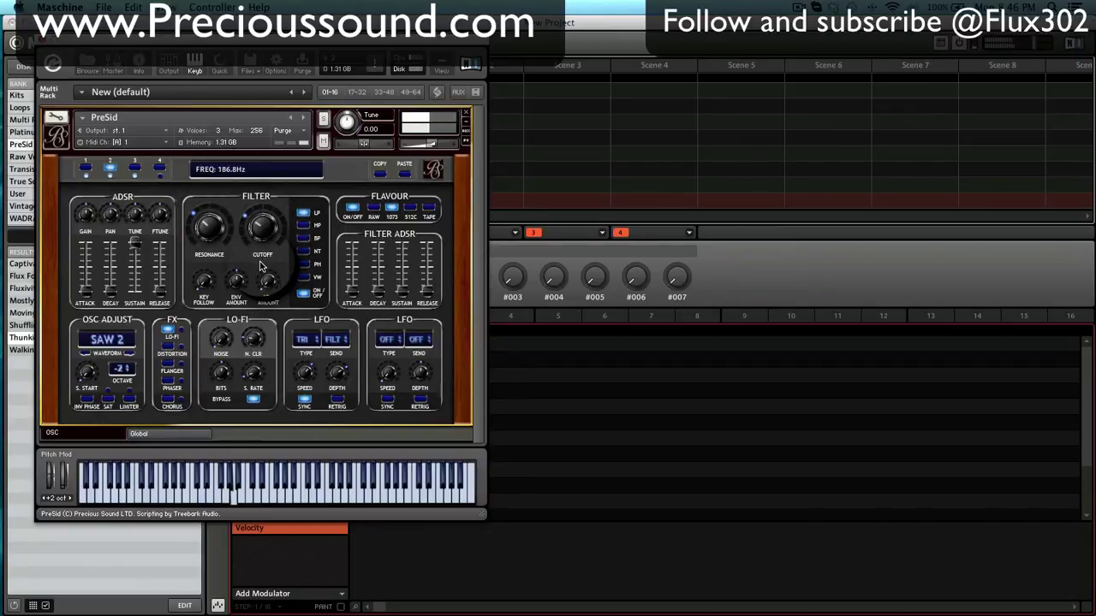
- Turn on oscillator 1's PH filter and route its first LFO as a SAW wave to RES
left_click(86, 168)
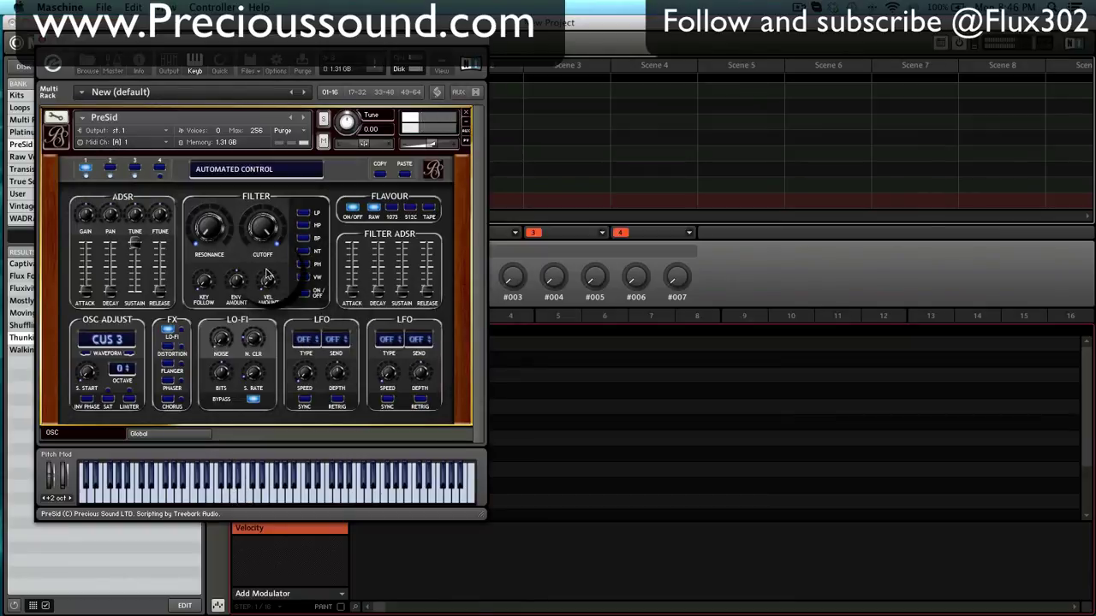
left_click(306, 339)
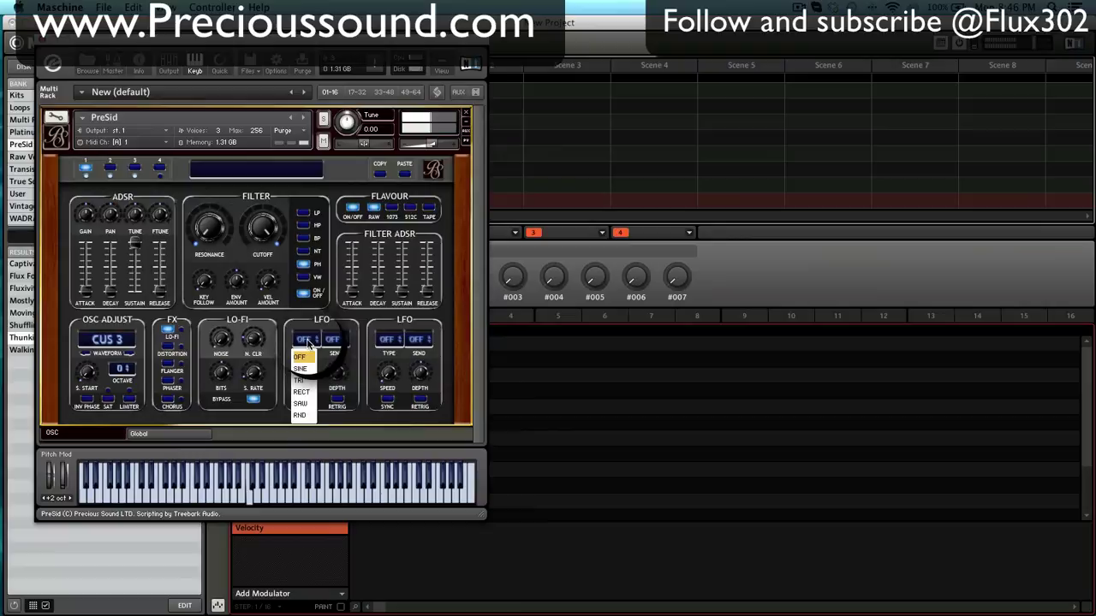
left_click(301, 391)
left_click(306, 340)
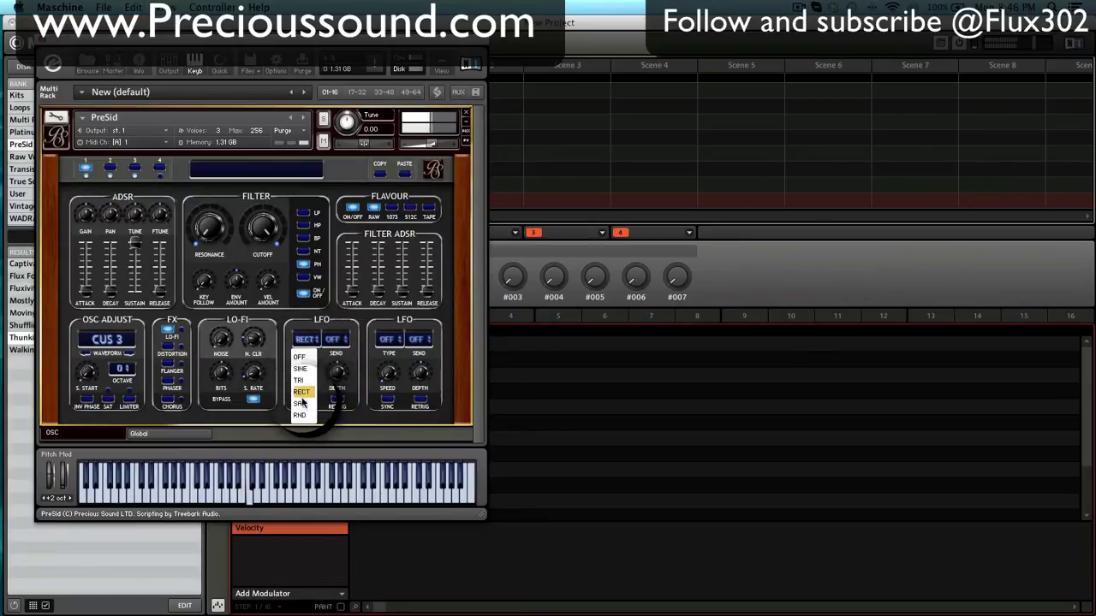
left_click(299, 403)
left_click(336, 340)
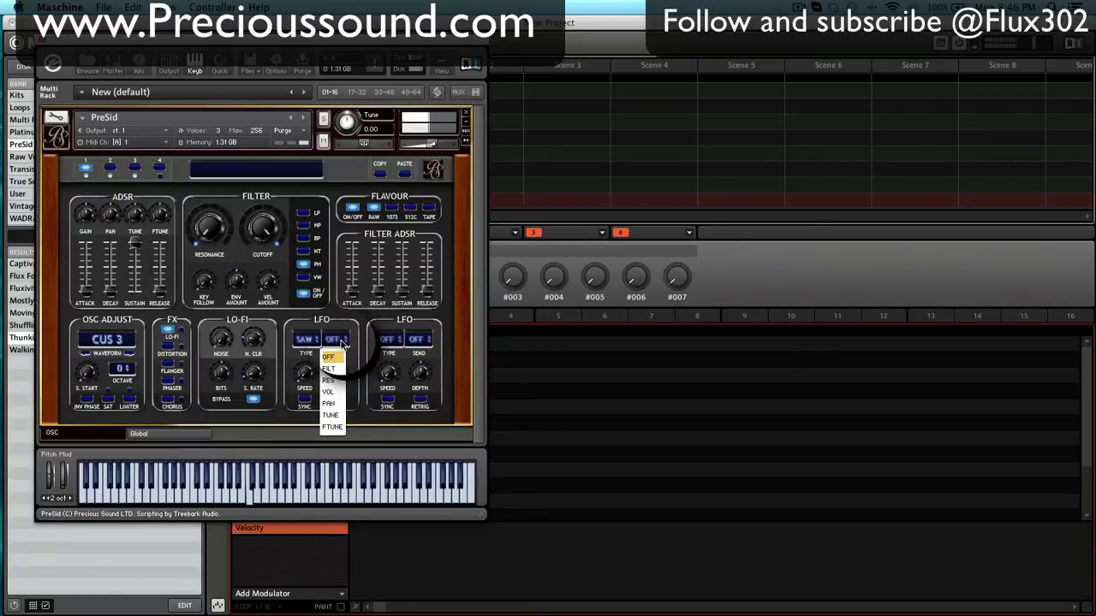
left_click(329, 382)
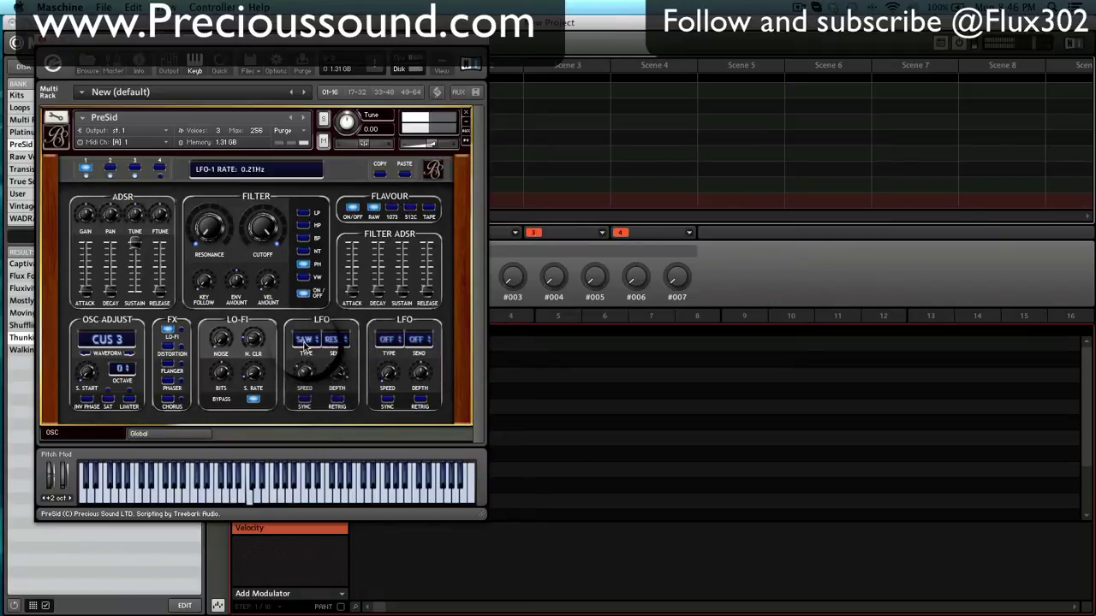
- Route oscillator 1's second LFO as a SAW wave to FILT, and sync both LFOs while adjusting their speeds
left_click(388, 339)
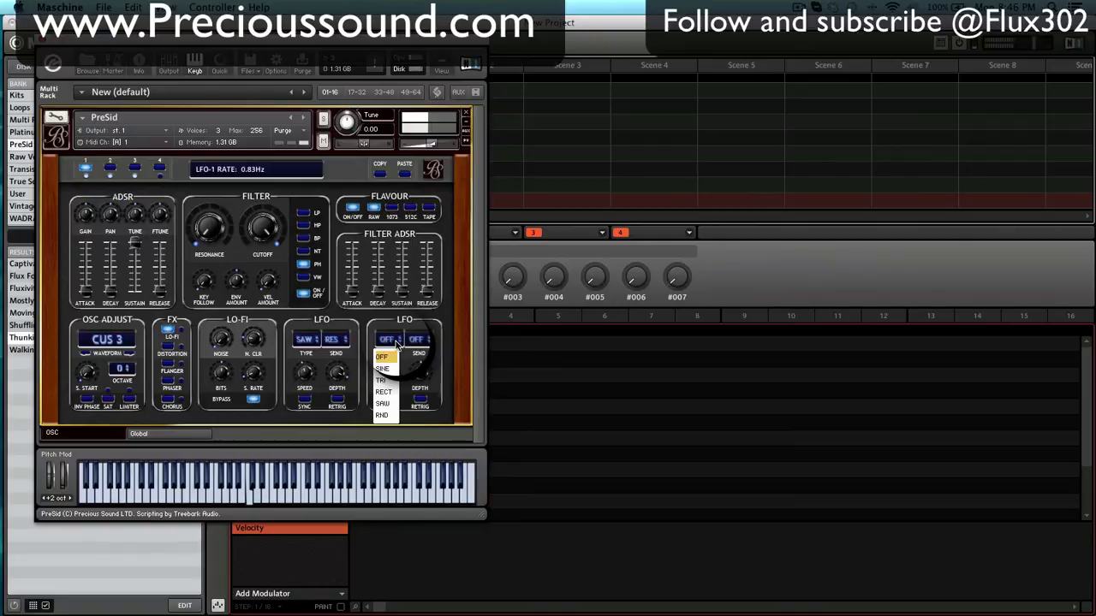
left_click(382, 404)
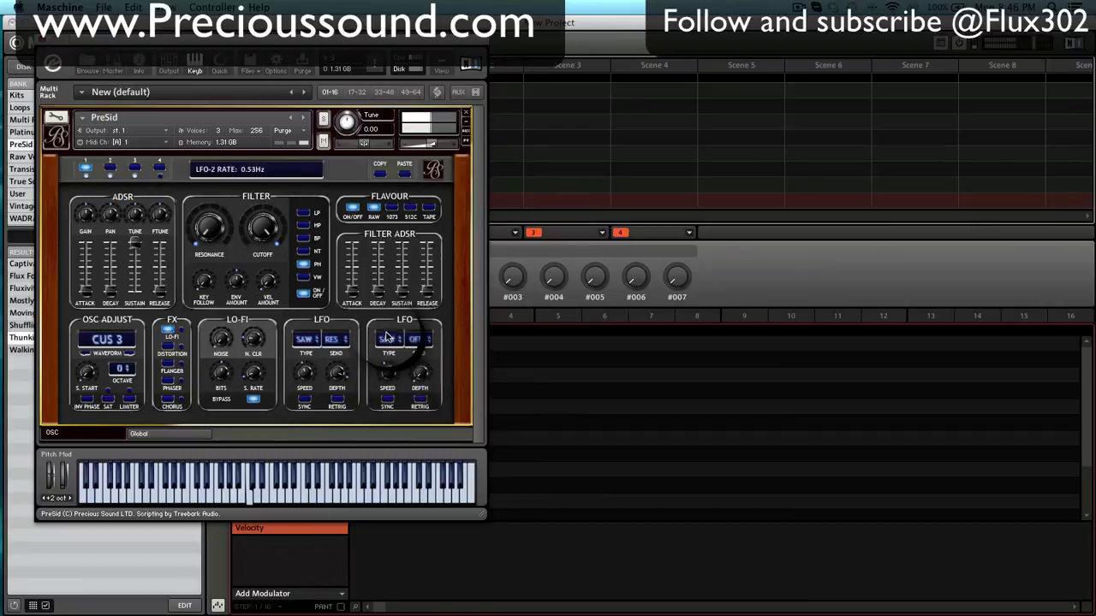
left_click(415, 341)
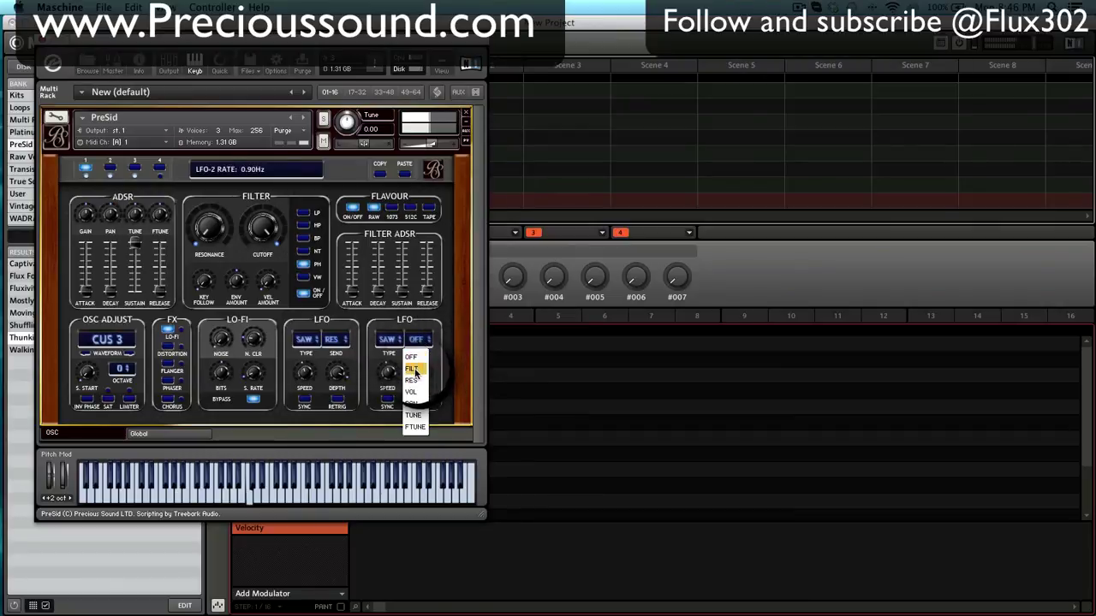
left_click(412, 369)
left_click_drag(387, 373, 395, 405)
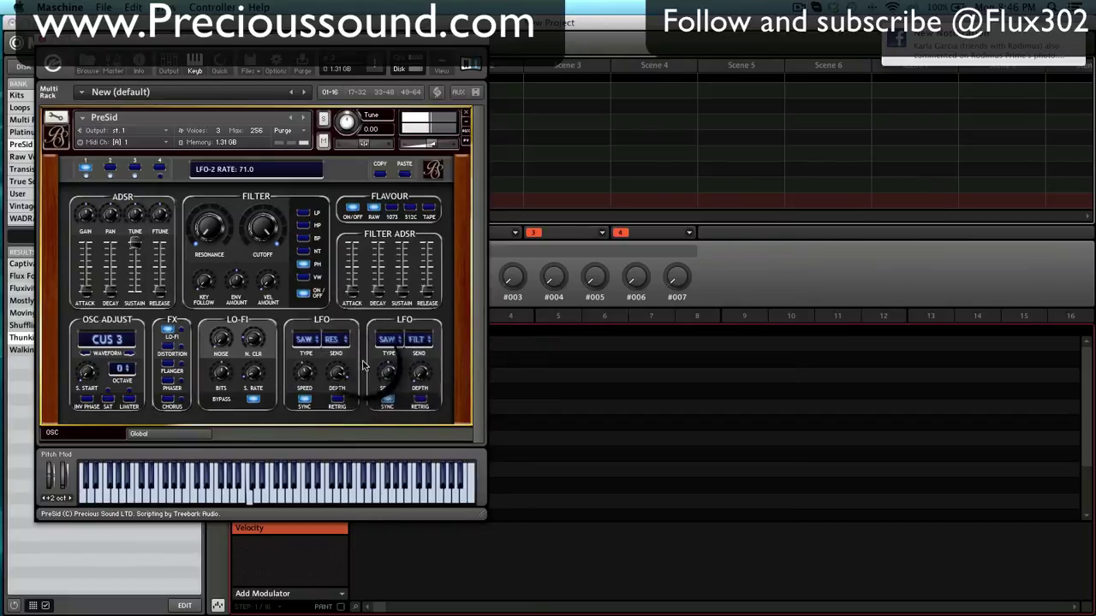
left_click_drag(306, 375, 306, 370)
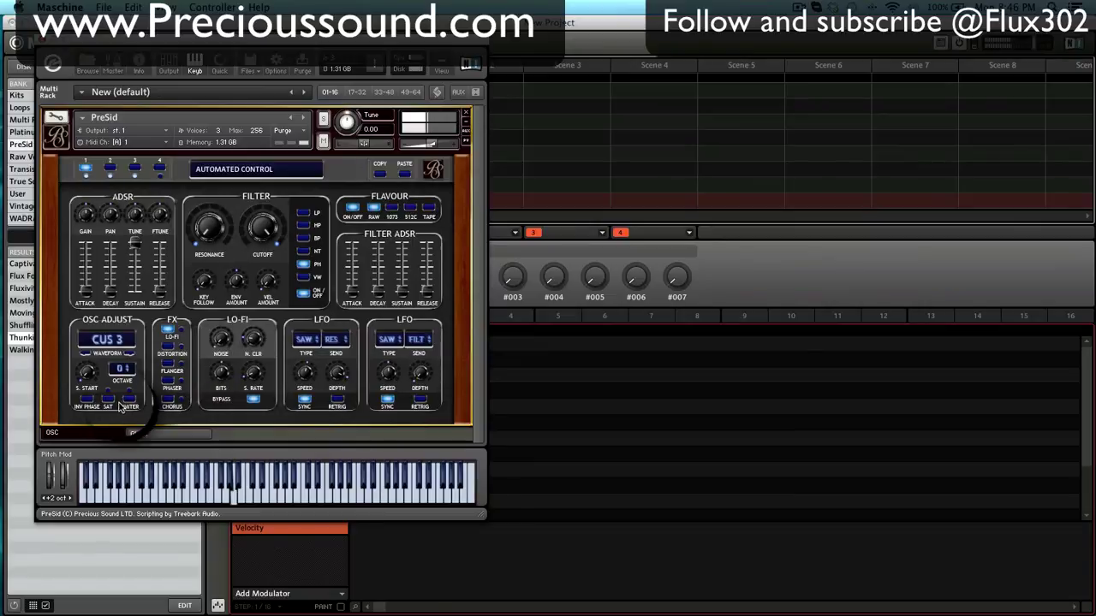
- Set oscillator 1's amplitude envelope attack to about 614.1 ms
left_click(87, 272)
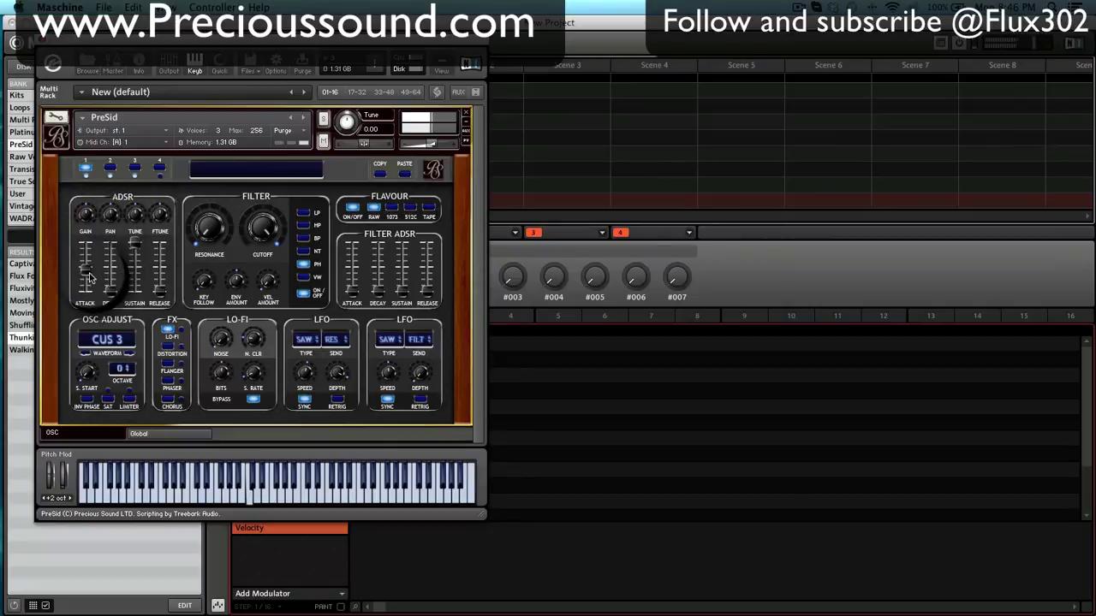
left_click_drag(89, 276, 87, 263)
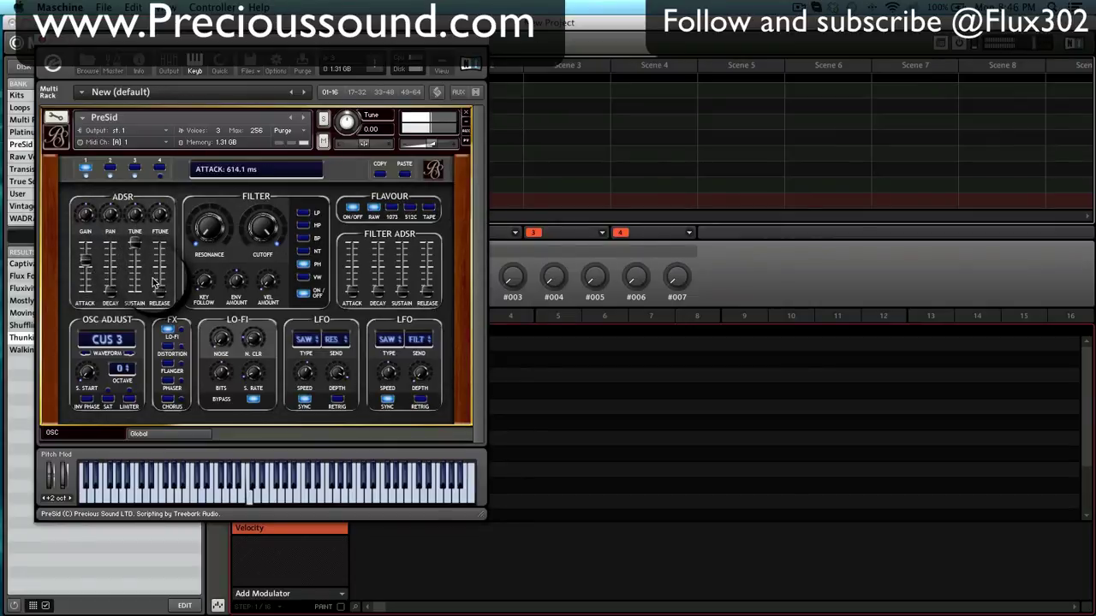
- Raise oscillator 1's amplitude envelope release and its filter envelope's attack, decay and release
left_click_drag(160, 292, 161, 277)
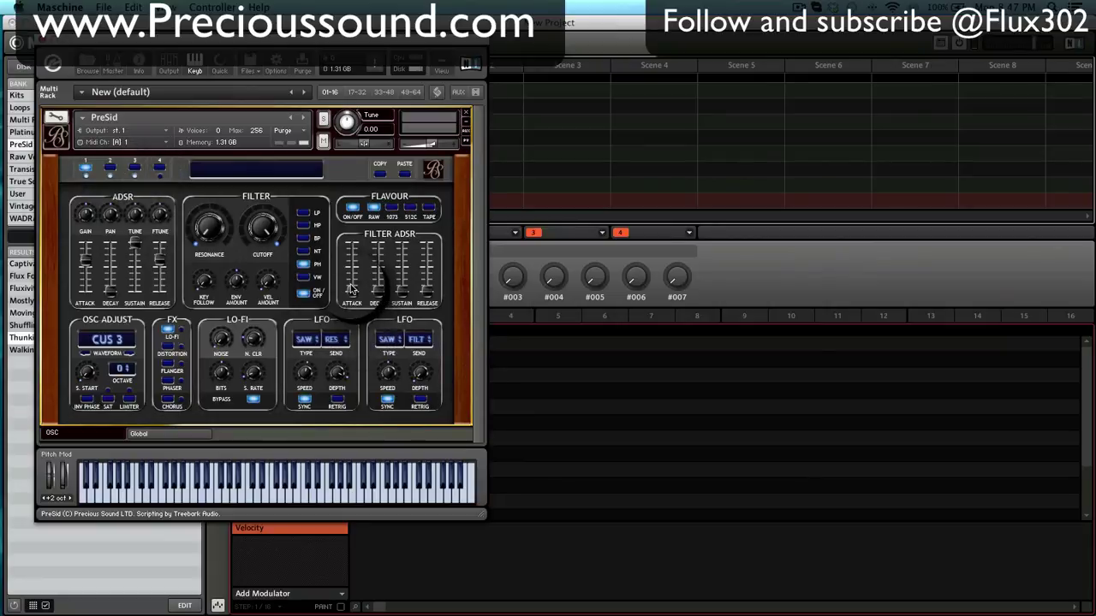
left_click_drag(351, 294, 377, 270)
left_click_drag(425, 297, 425, 272)
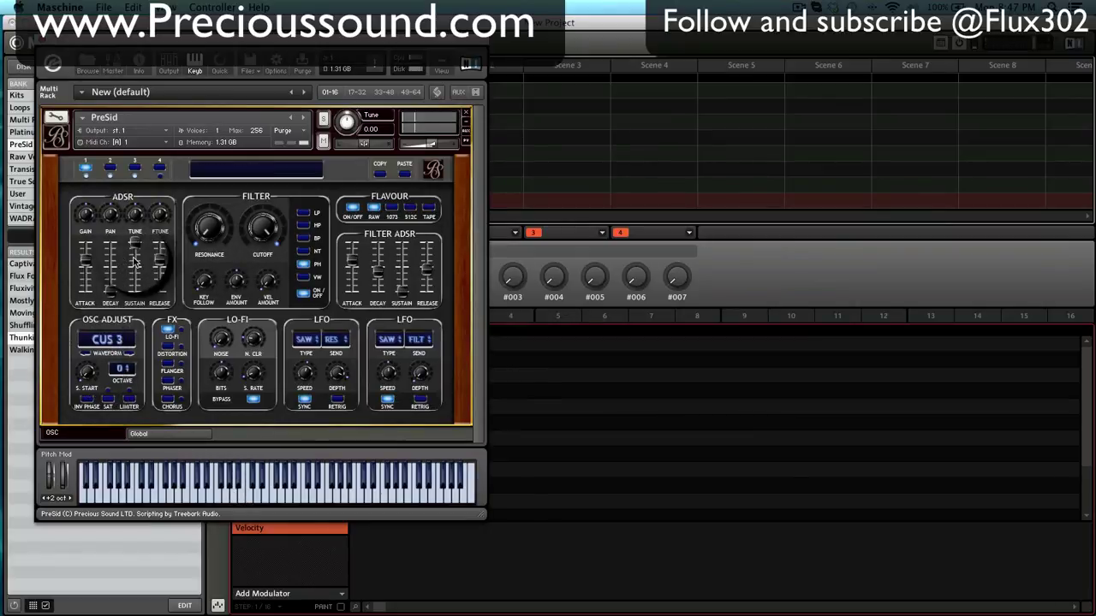
- Raise the attack of the global amplitude envelope and slightly lower its release
left_click(162, 433)
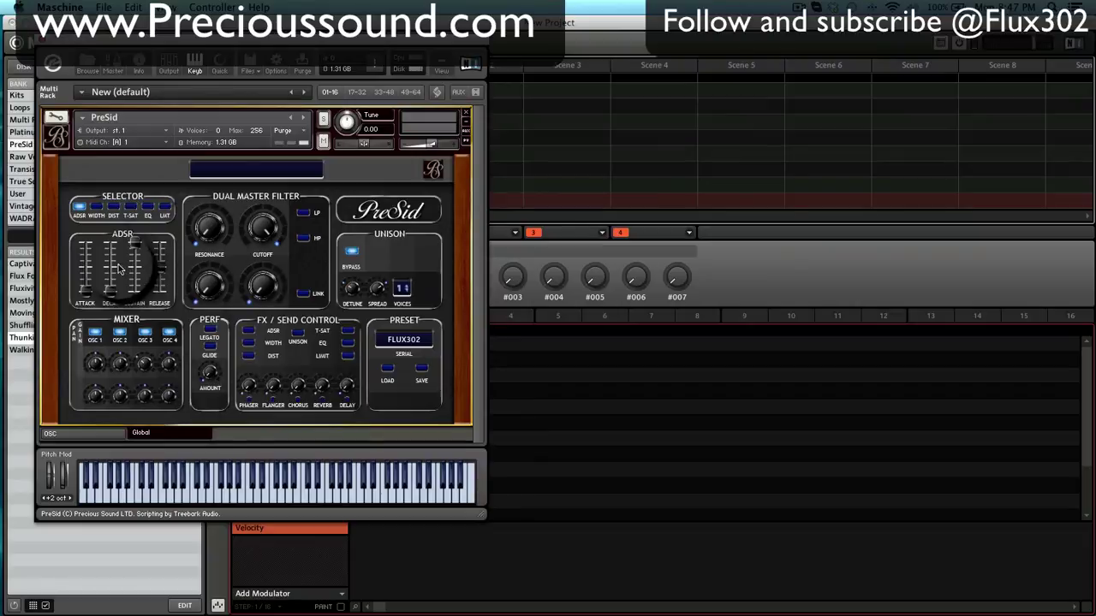
left_click_drag(85, 293, 86, 276)
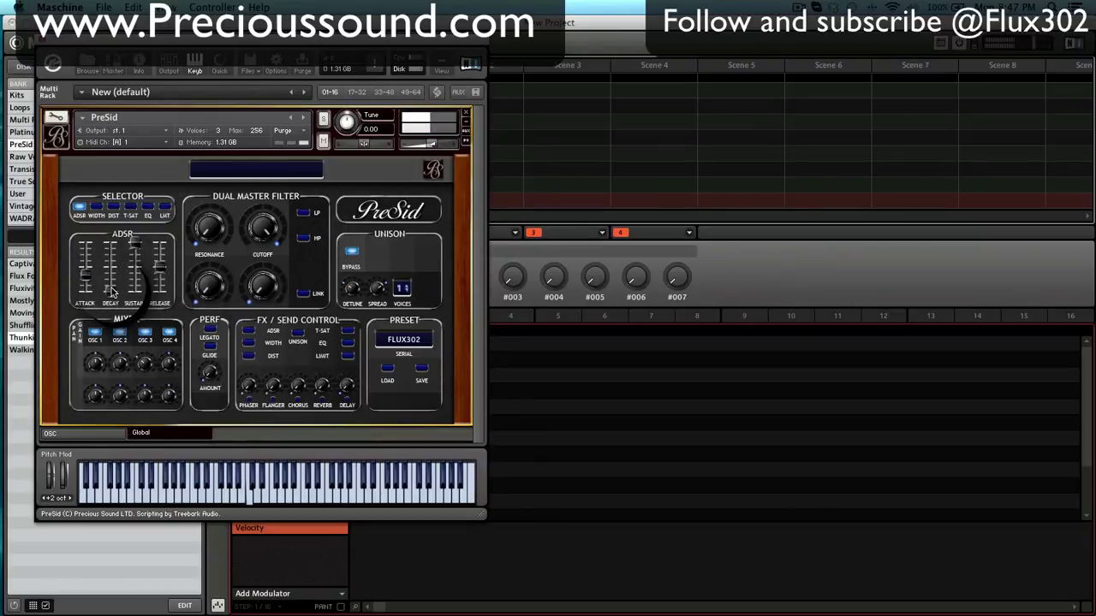
left_click_drag(157, 268, 158, 281)
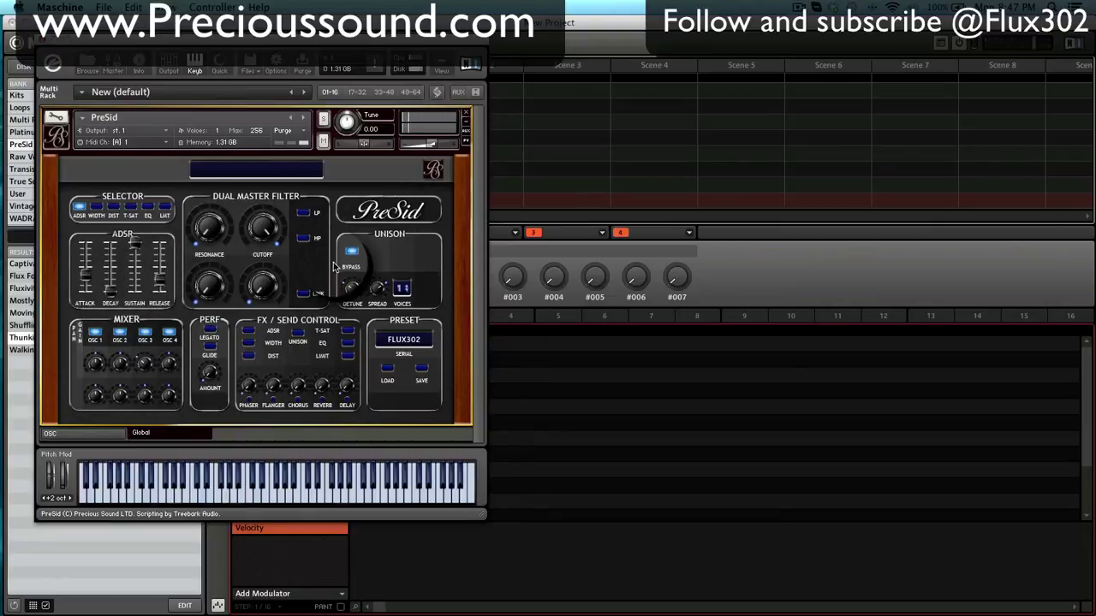
- Enable unison with 2 voices and turn on the master low-pass filter with its cutoff at about 4.3 kHz
left_click(401, 288)
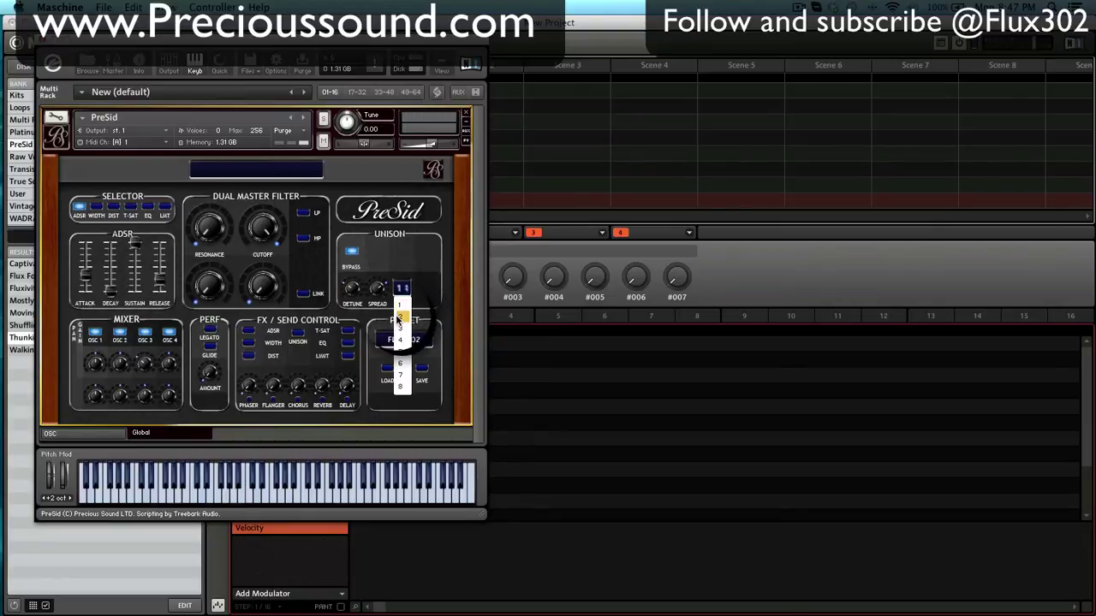
left_click(400, 317)
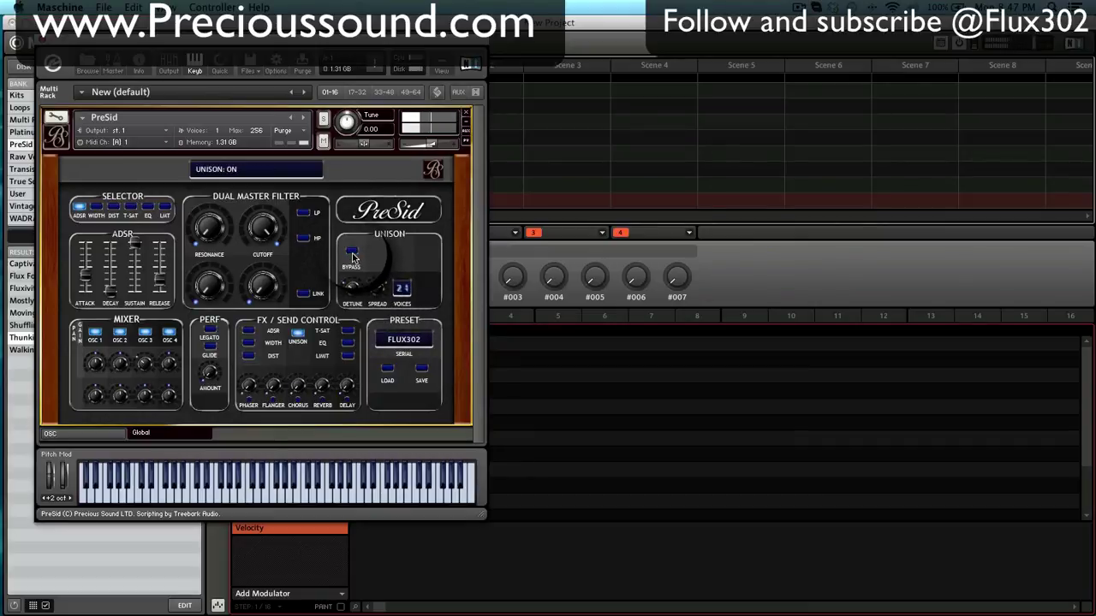
left_click(308, 239)
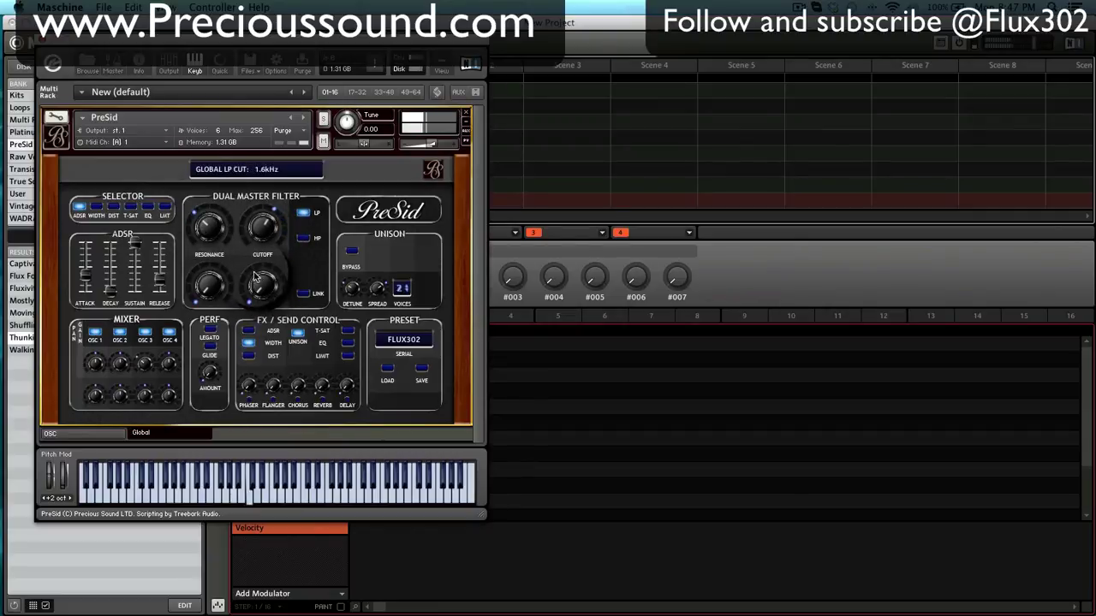
left_click_drag(252, 257, 252, 252)
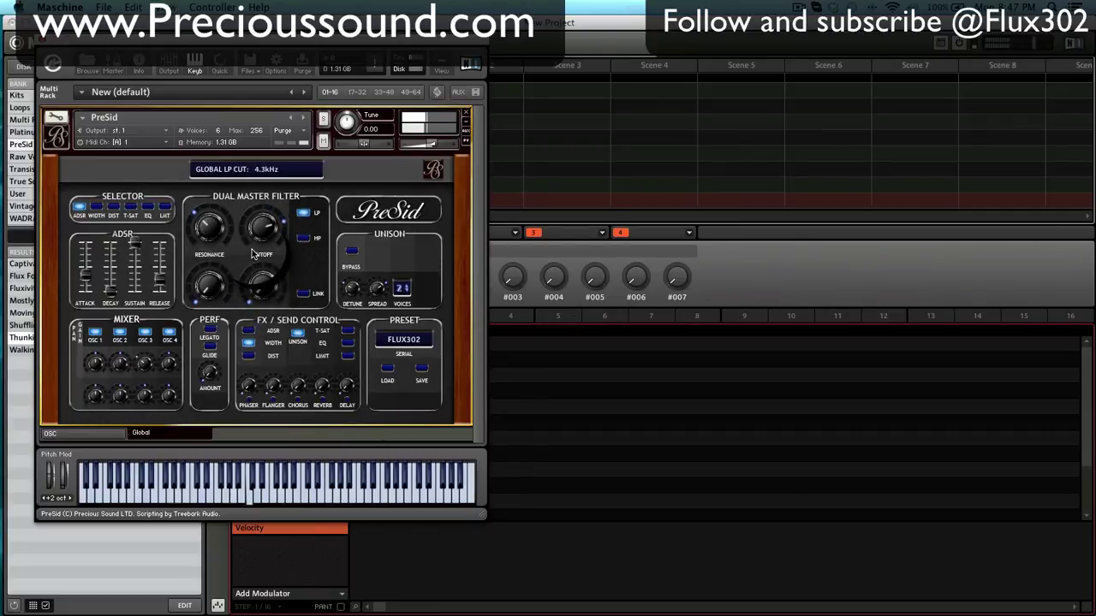
- Show the global width effect's controls and adjust its spread and output
left_click(129, 206)
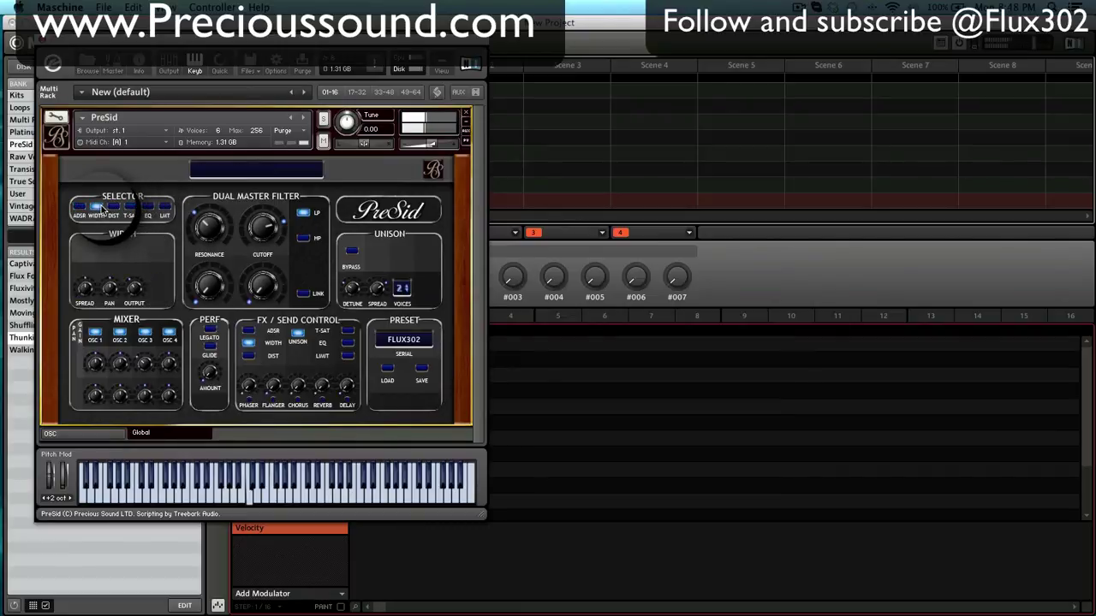
left_click(96, 207)
left_click_drag(85, 294, 135, 289)
left_click(135, 294)
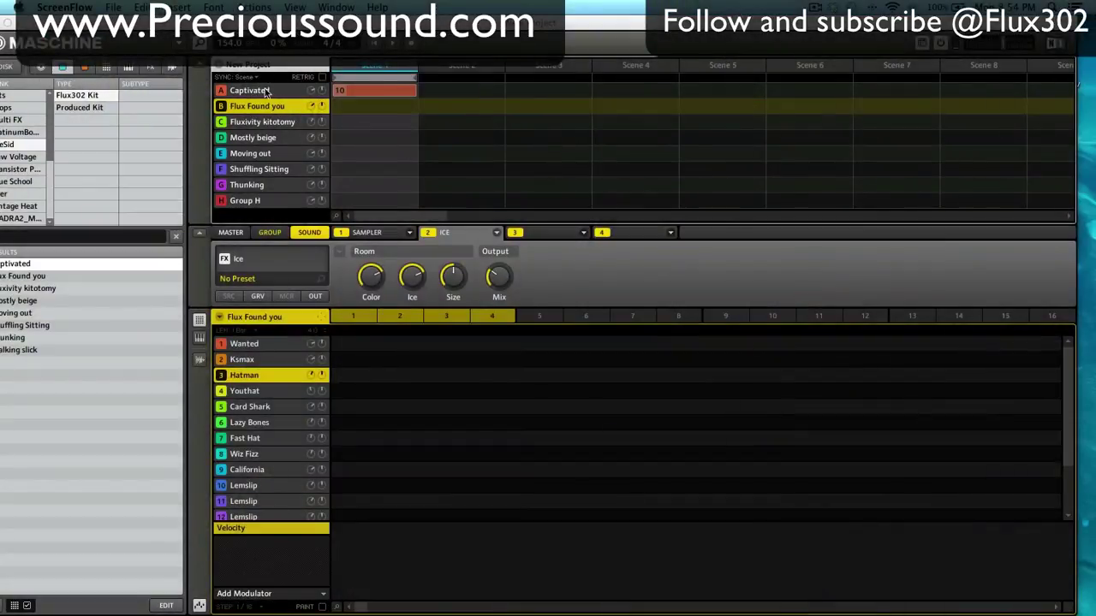
- Put pattern 2 of the Captivated group in Scene 1 and show the B Holes sound's Sampler settings
left_click(248, 90)
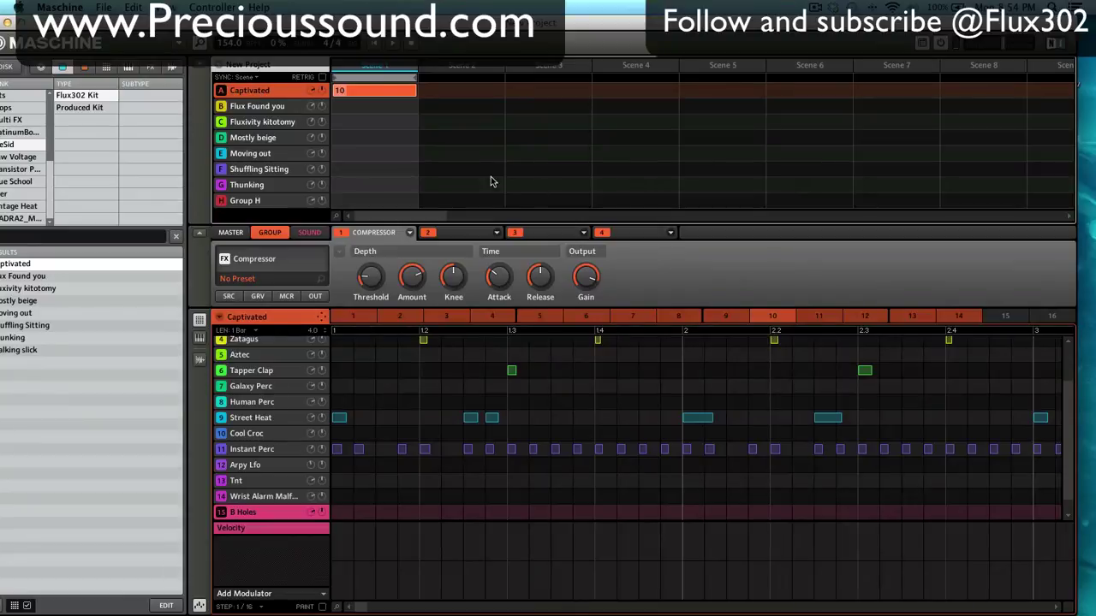
left_click(382, 316)
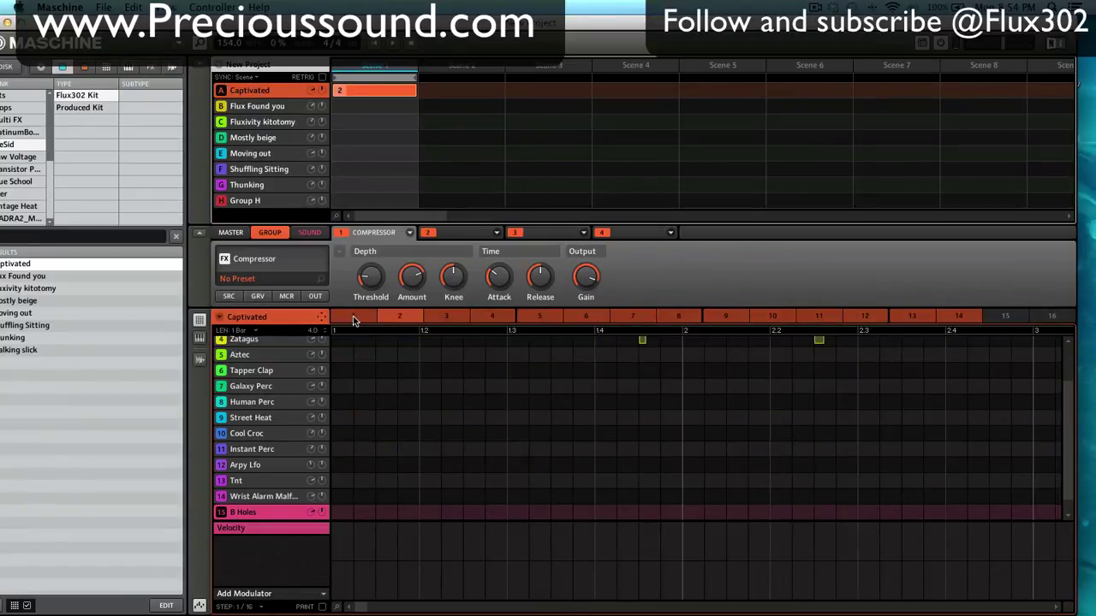
mouse_move(121, 26)
left_mouse_down()
mouse_move(146, 27)
mouse_move(136, 27)
left_mouse_up()
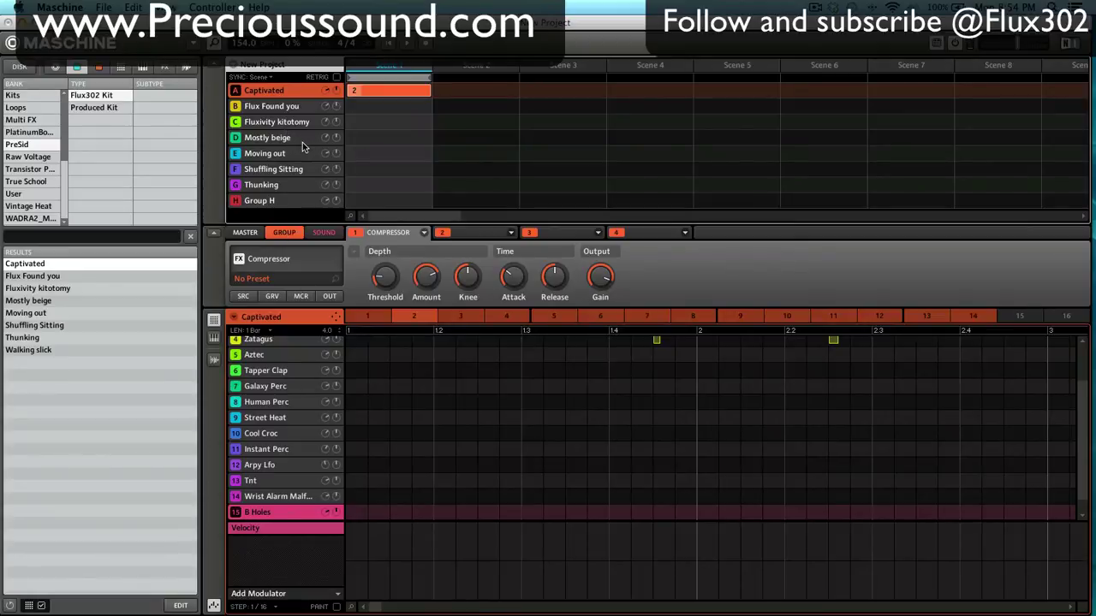
left_click(324, 233)
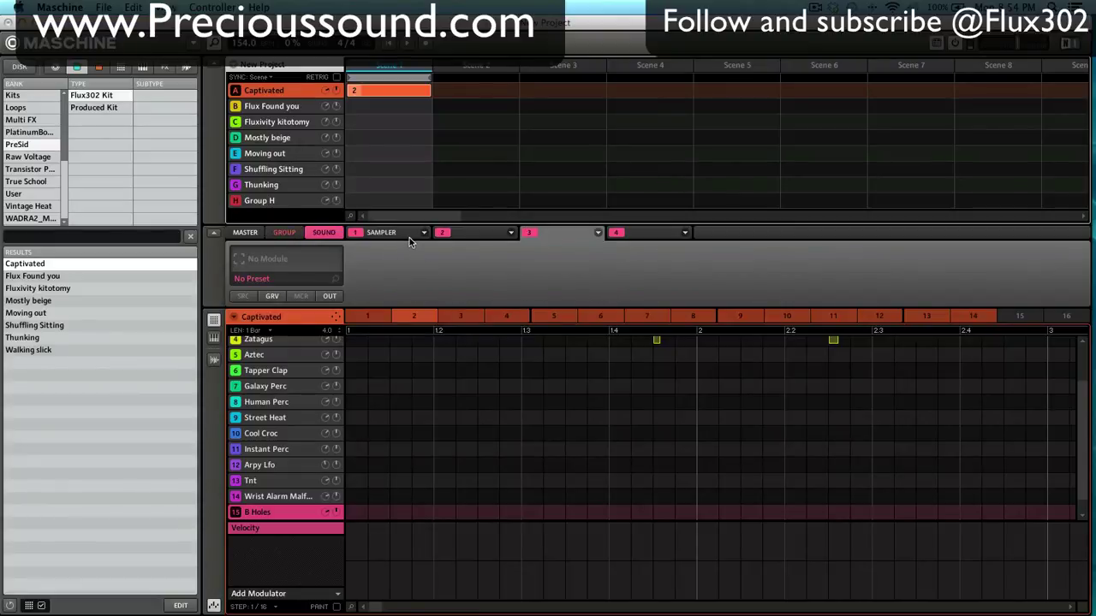
left_click(382, 233)
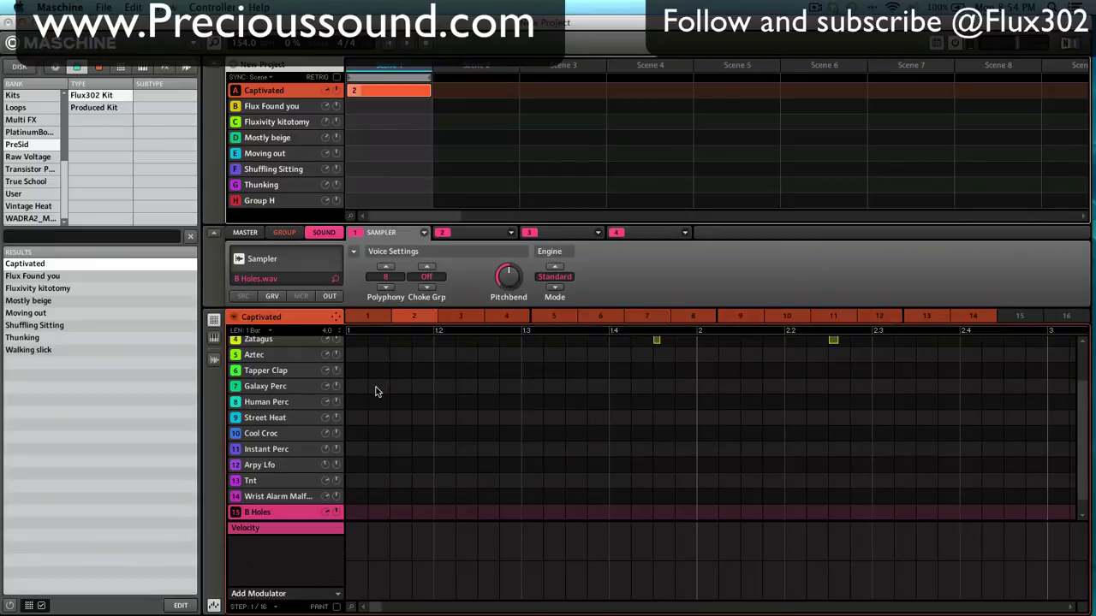
- Audition the Captivated group's patterns up to pattern 10 and remove the group from the project
left_click(370, 319)
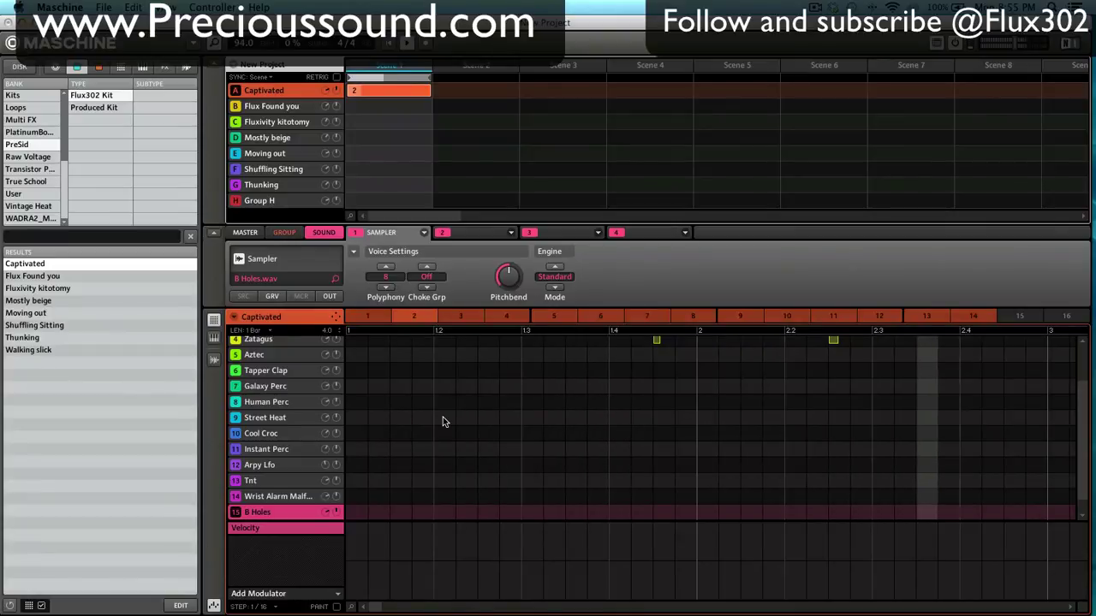
scroll(443, 418, "up", 3)
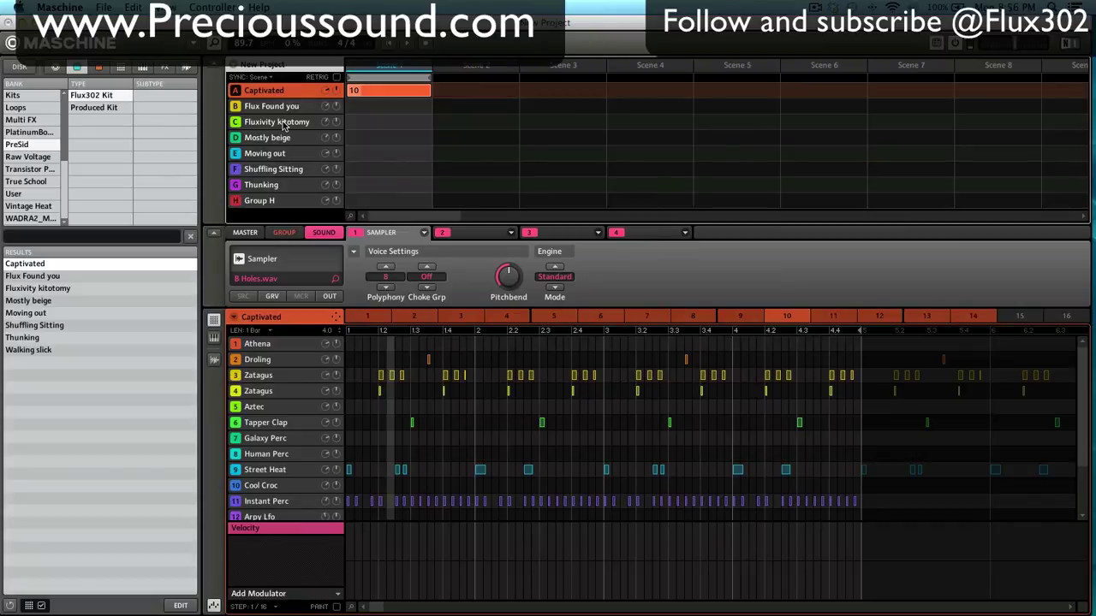
key("ctrl+z")
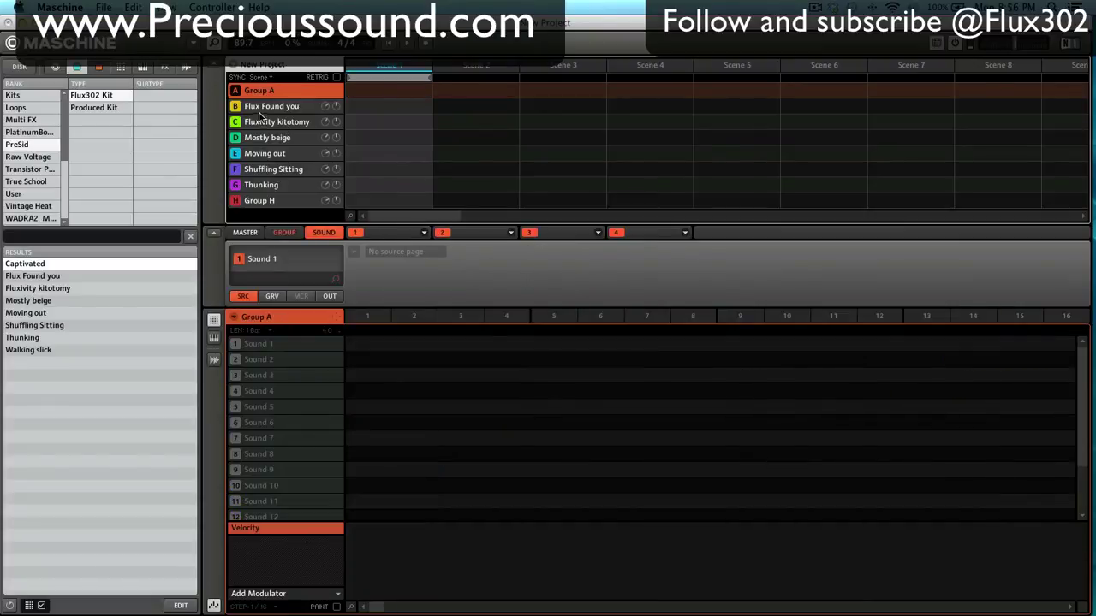
- Audition the Flux Found you group's patterns up to pattern 4 and remove the group from the project
left_click(260, 109)
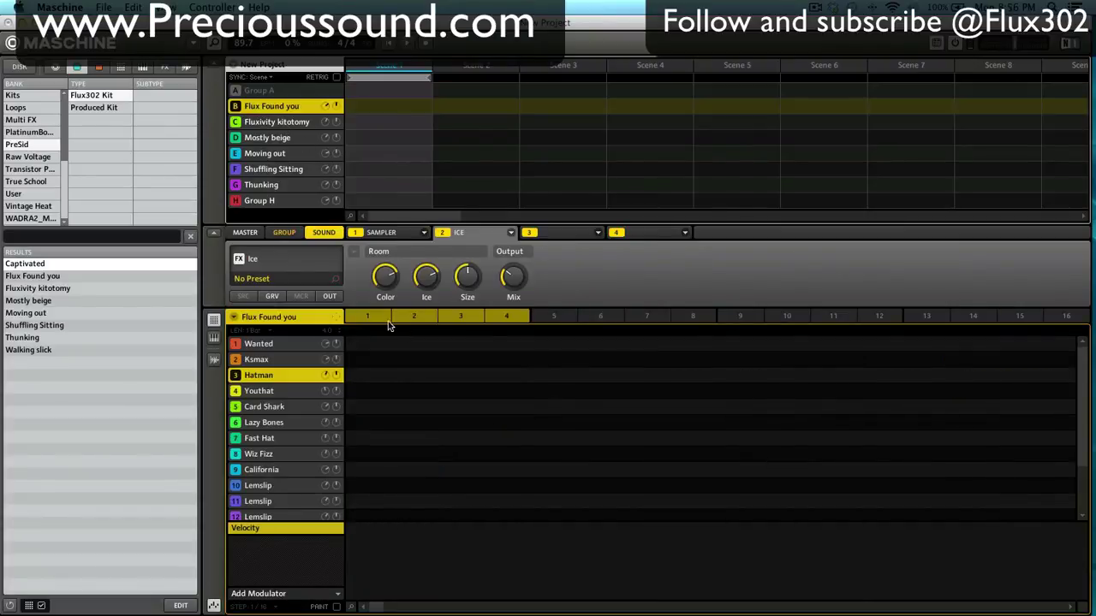
left_click(379, 322)
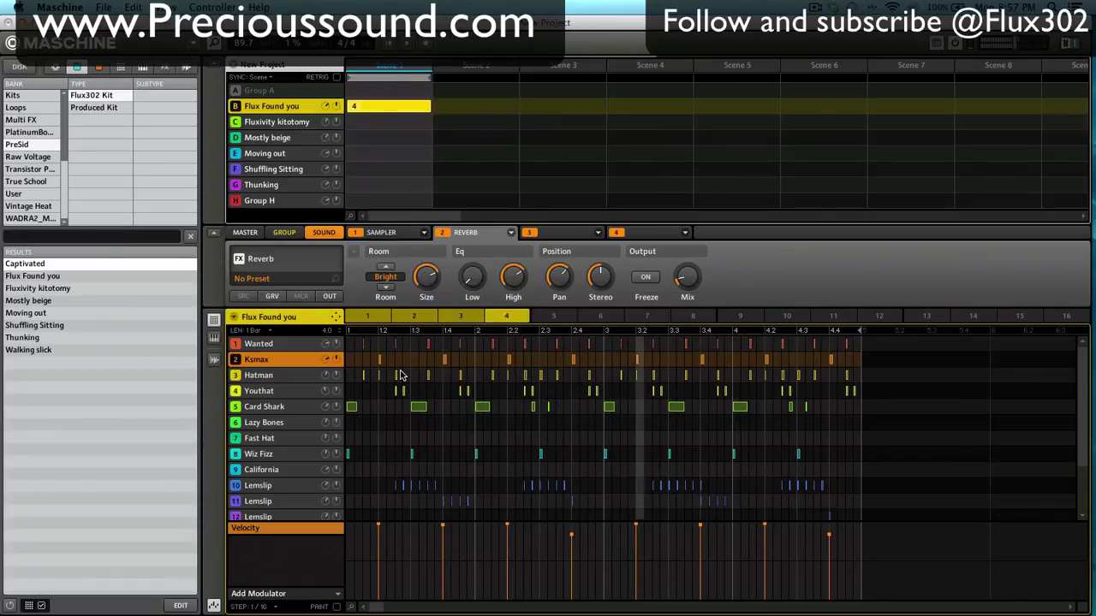
key("Delete")
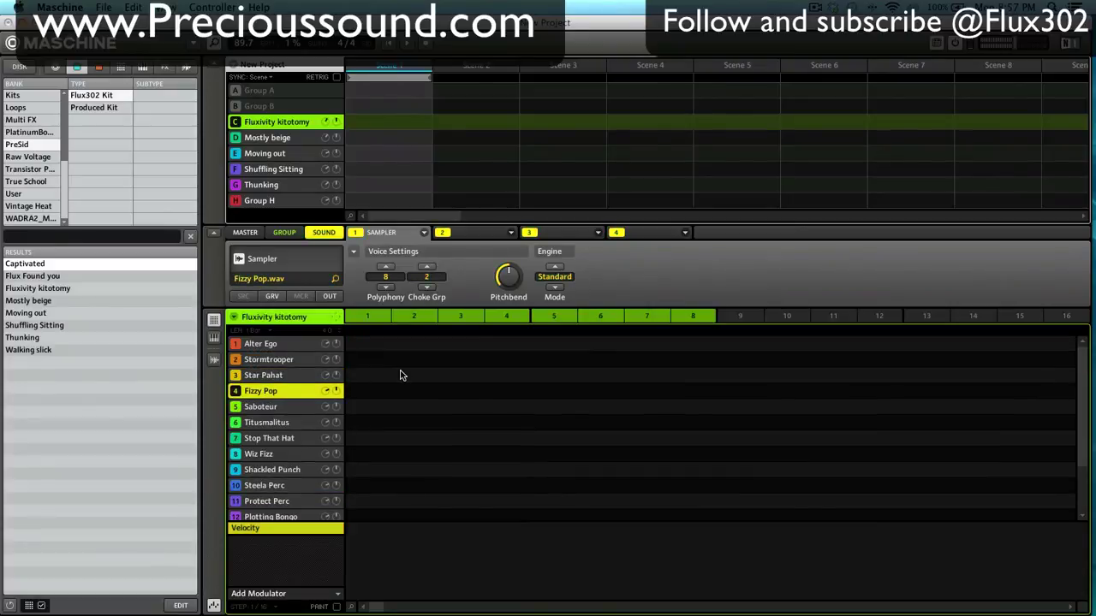
- Step down through the individual sounds of the Fluxivity kitotomy group
key("Down")
key("Down")
key("Down")
key("Down")
key("Down")
key("Down")
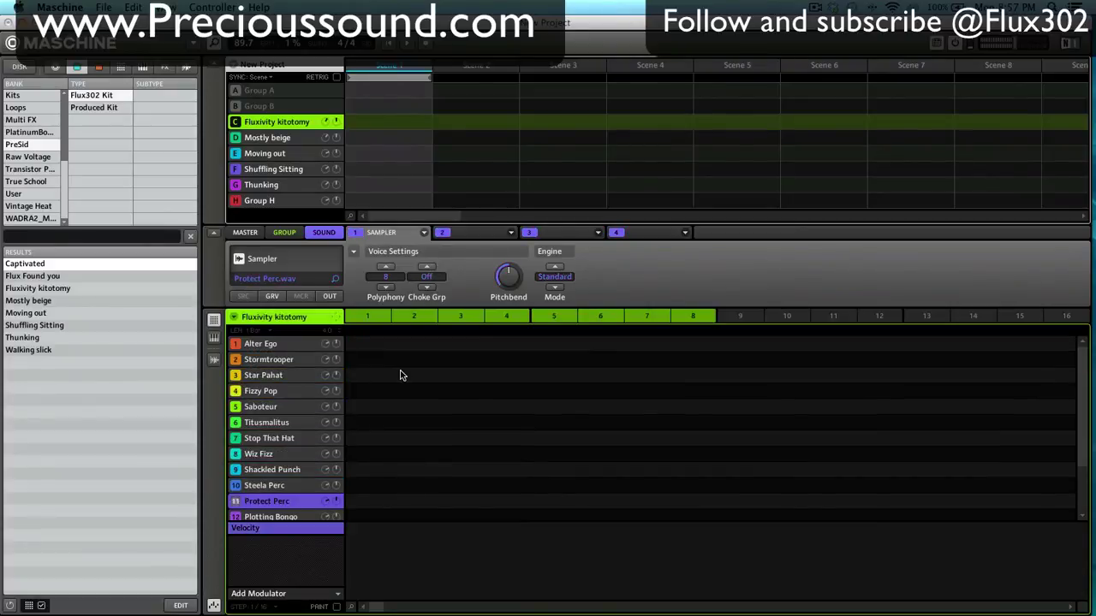
key("Down")
key("Down")
key("Down")
key("Down")
key("Down")
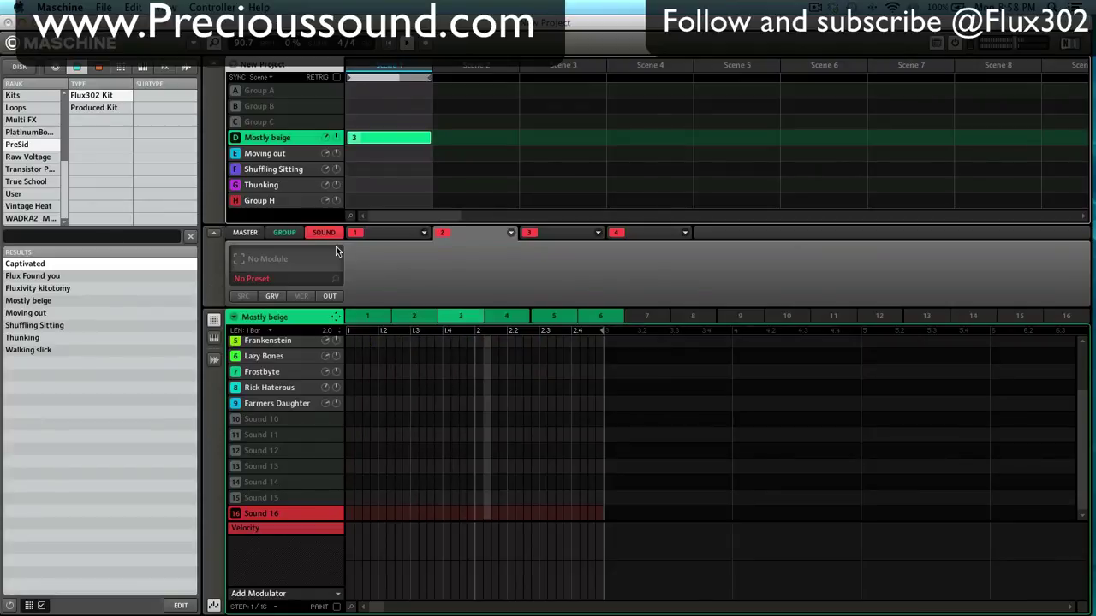
- Audition the Mostly beige and Moving out groups' patterns and remove the Moving out group
scroll(395, 388, "up", 3)
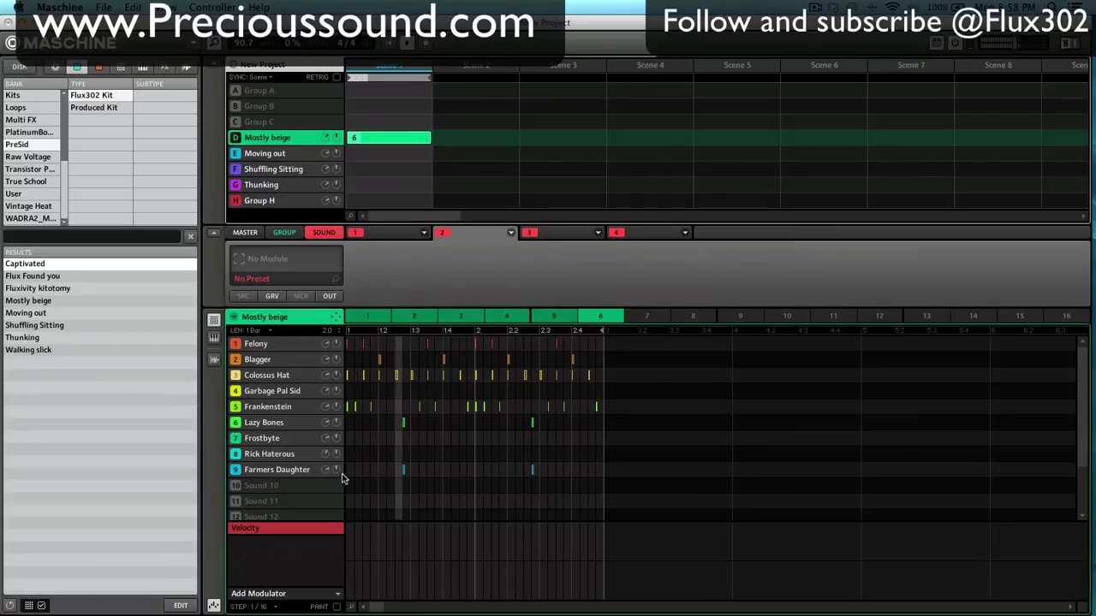
left_click(285, 156)
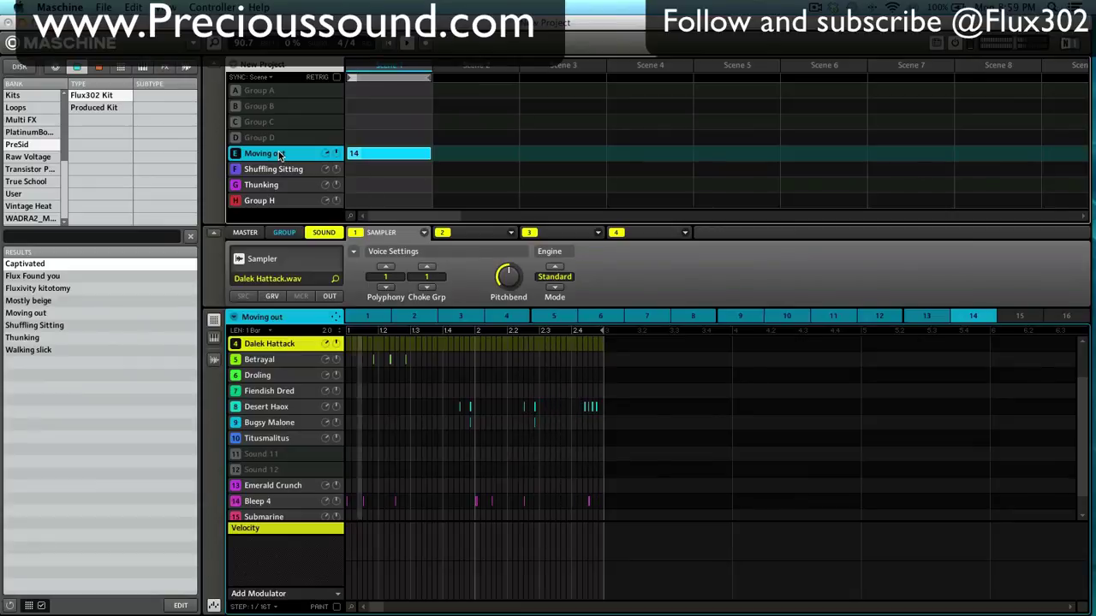
key("Delete")
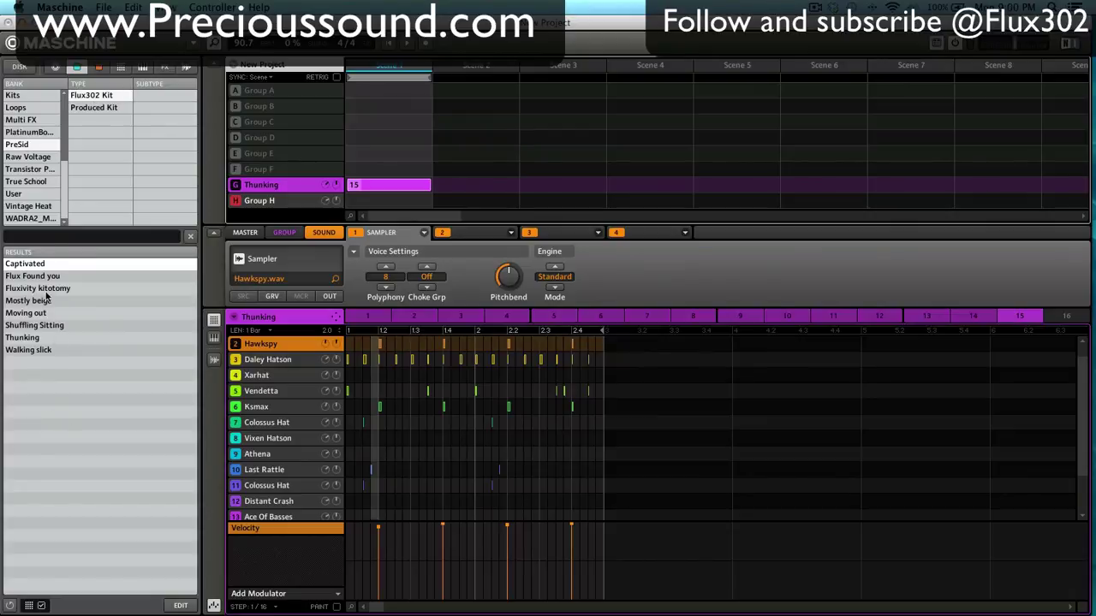
- List the PreSid bank's Produced Kit groups and load Homage 3, followed by KungSidFu, into group G
left_click(96, 108)
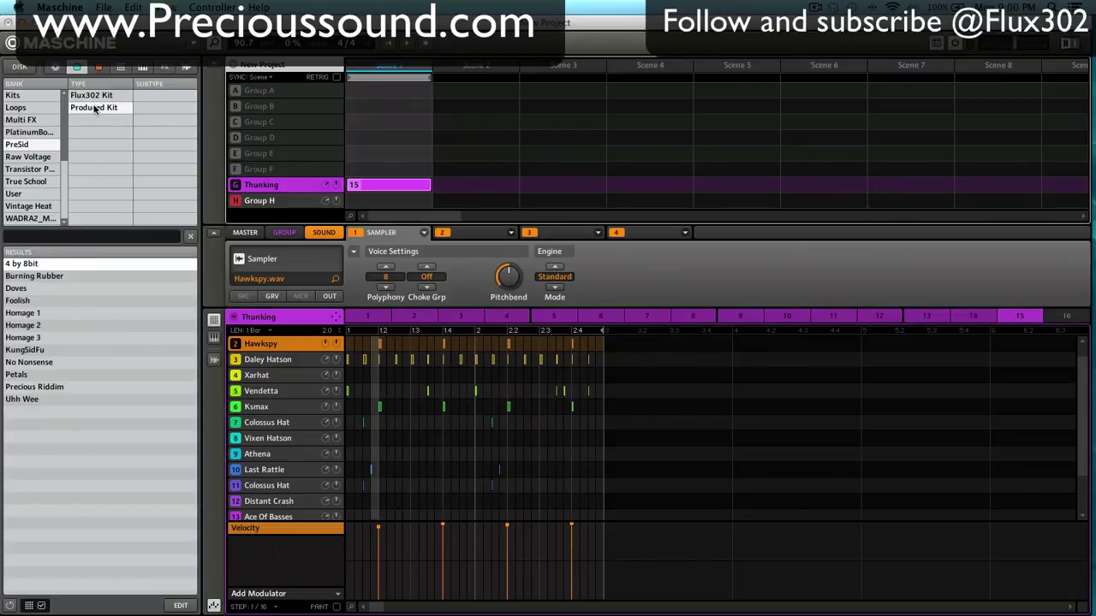
left_click(42, 275)
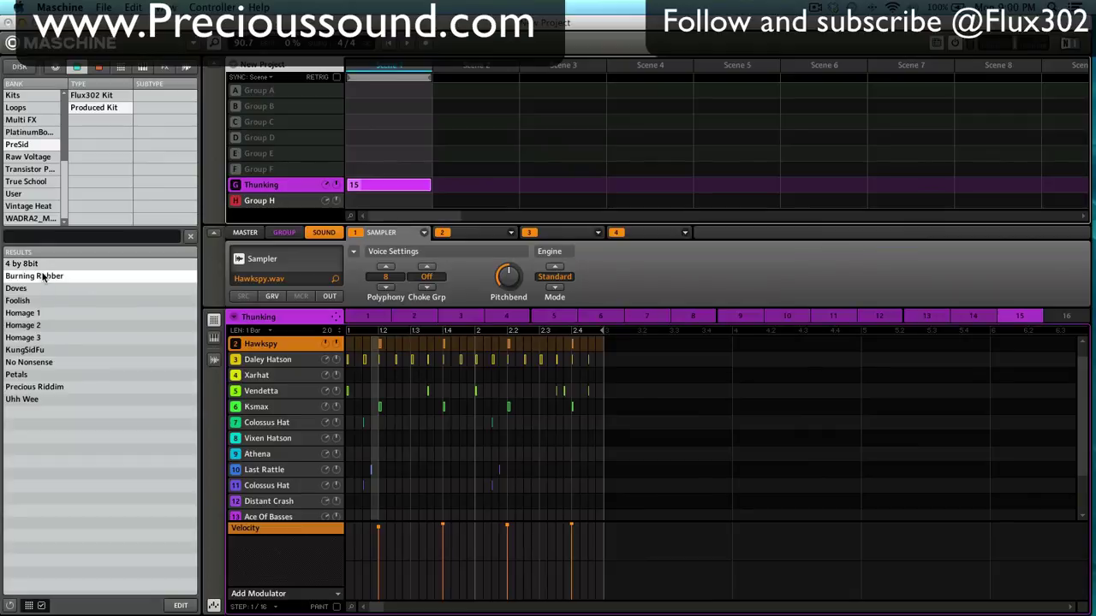
left_click(43, 339)
double_click(43, 339)
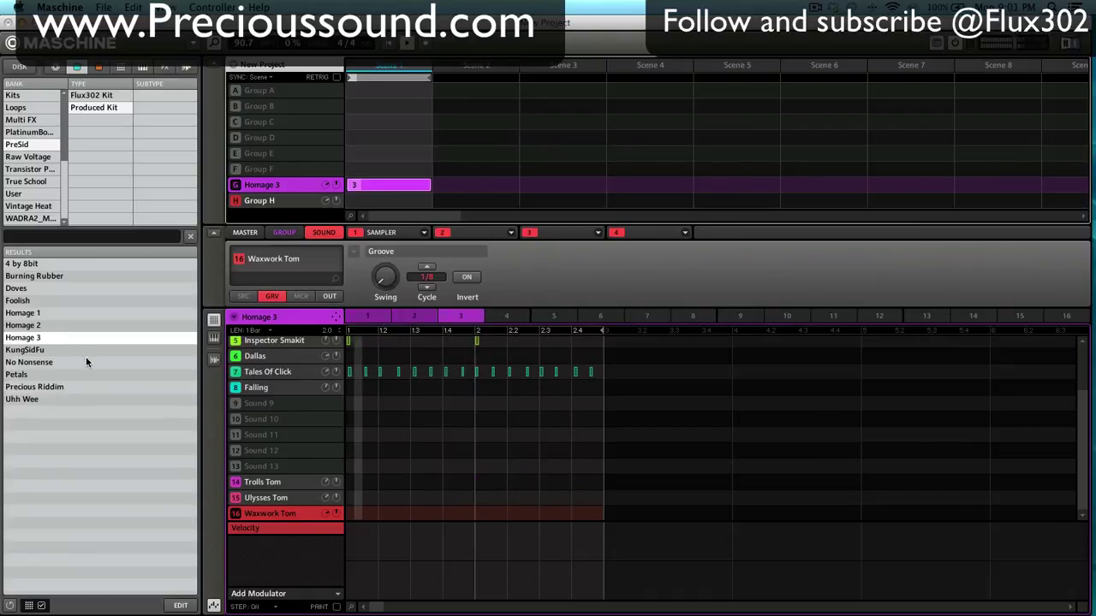
double_click(60, 350)
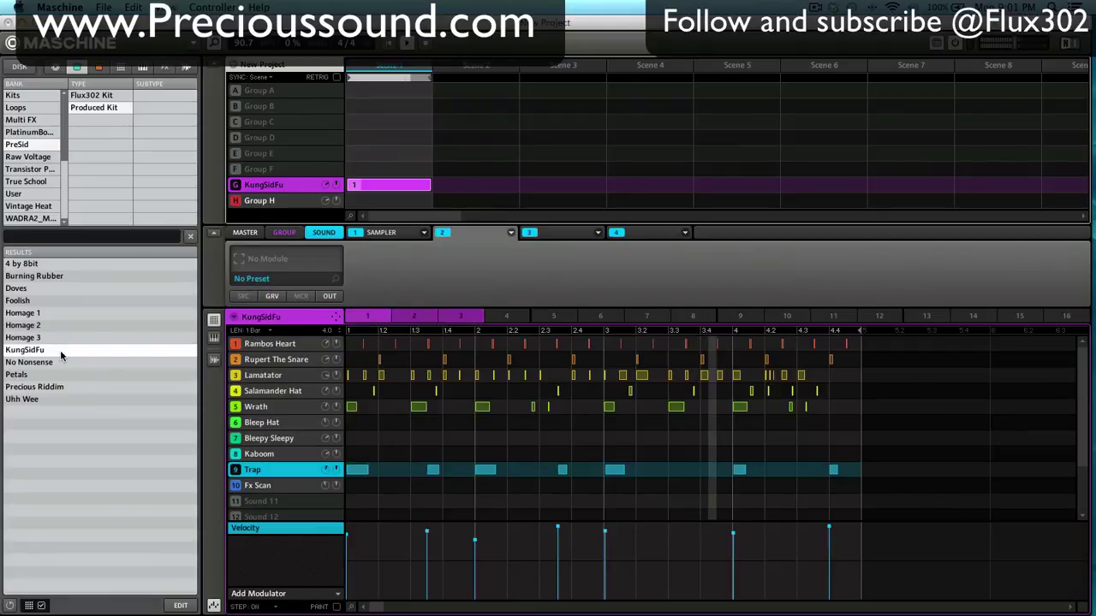